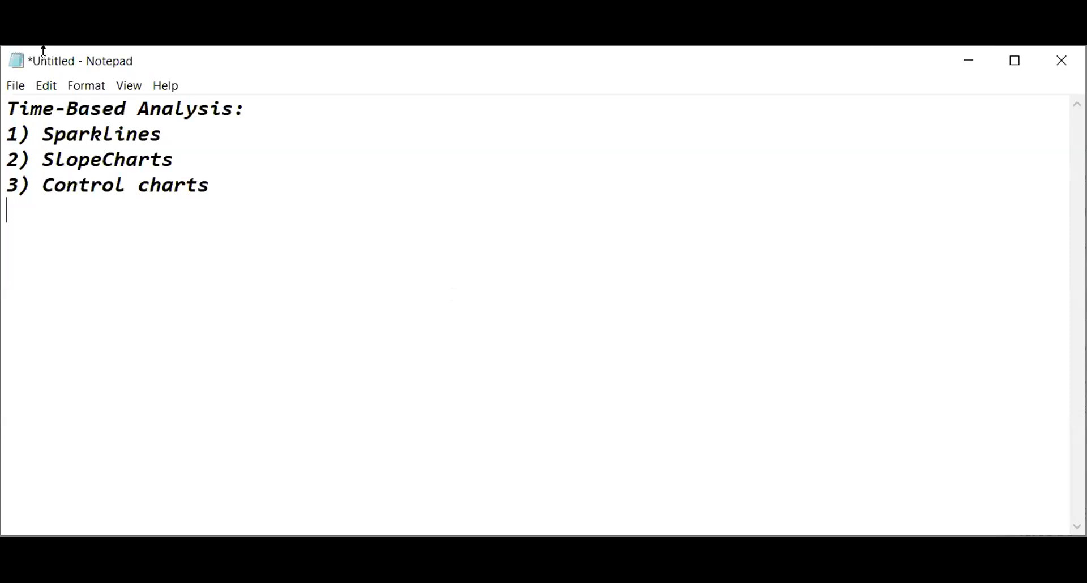
# Switch to Tableau and connect to the SalesData text file in F:\LPU\Tableau\Datasets\SomeTableauDatasets.
pyautogui.hotkey('alt', 'Tab')
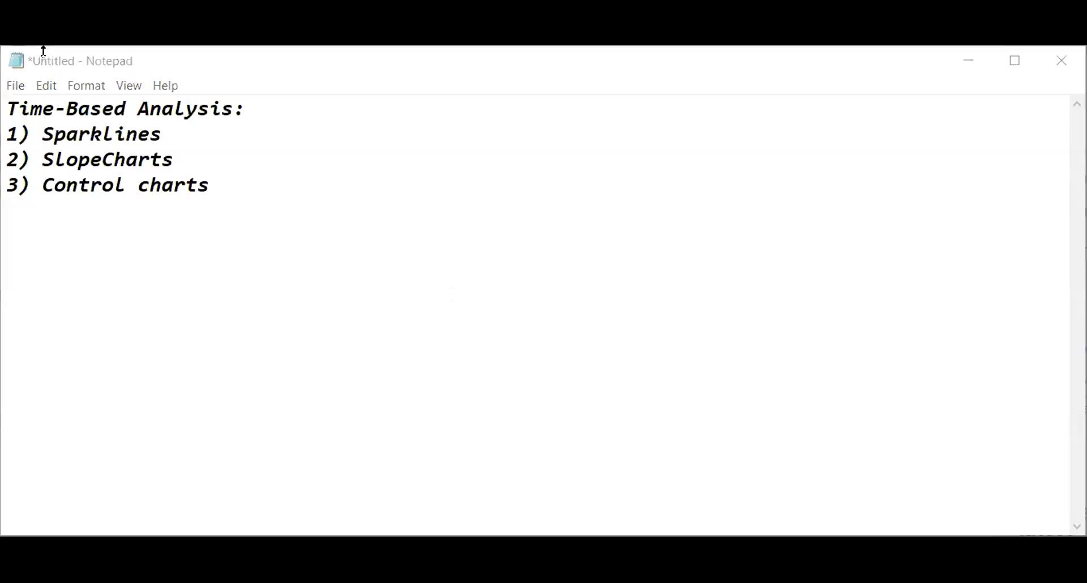
pyautogui.hotkey('alt', 'Tab')
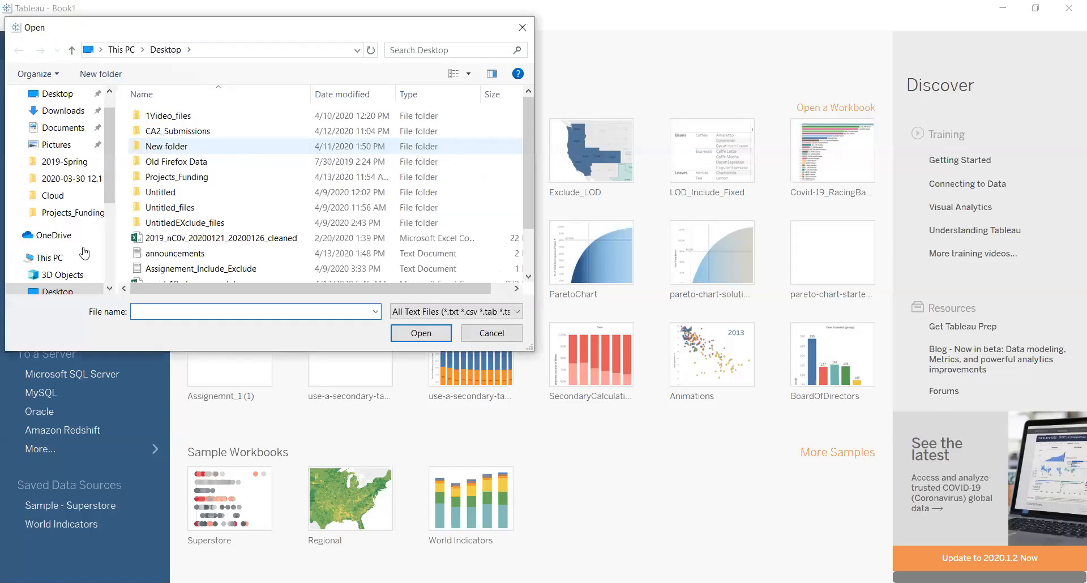
pyautogui.scroll(-4, 84, 253)
pyautogui.click(74, 247)
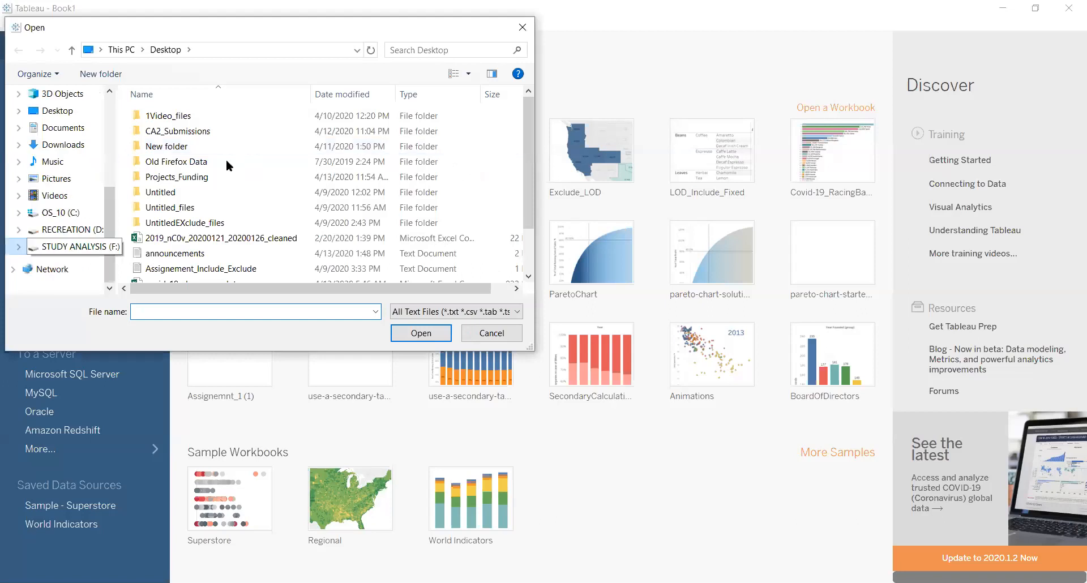
pyautogui.doubleClick(226, 161)
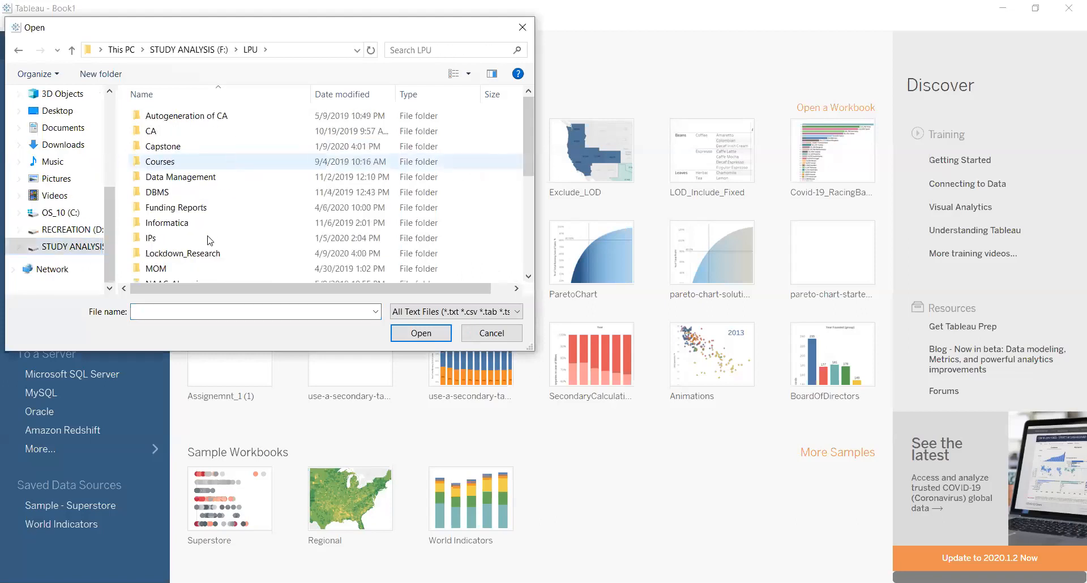
pyautogui.scroll(-5, 210, 219)
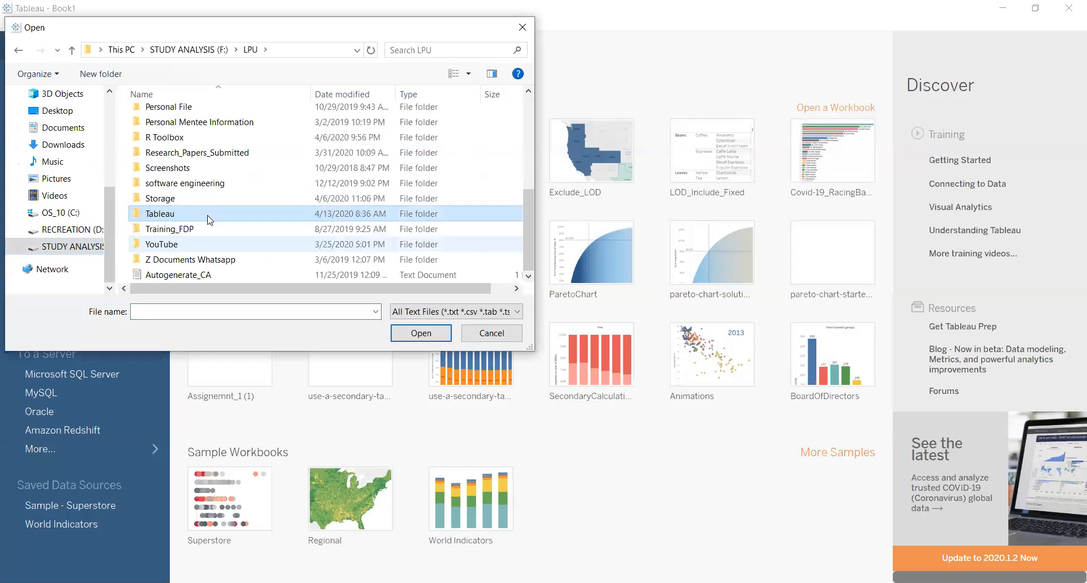
pyautogui.doubleClick(209, 220)
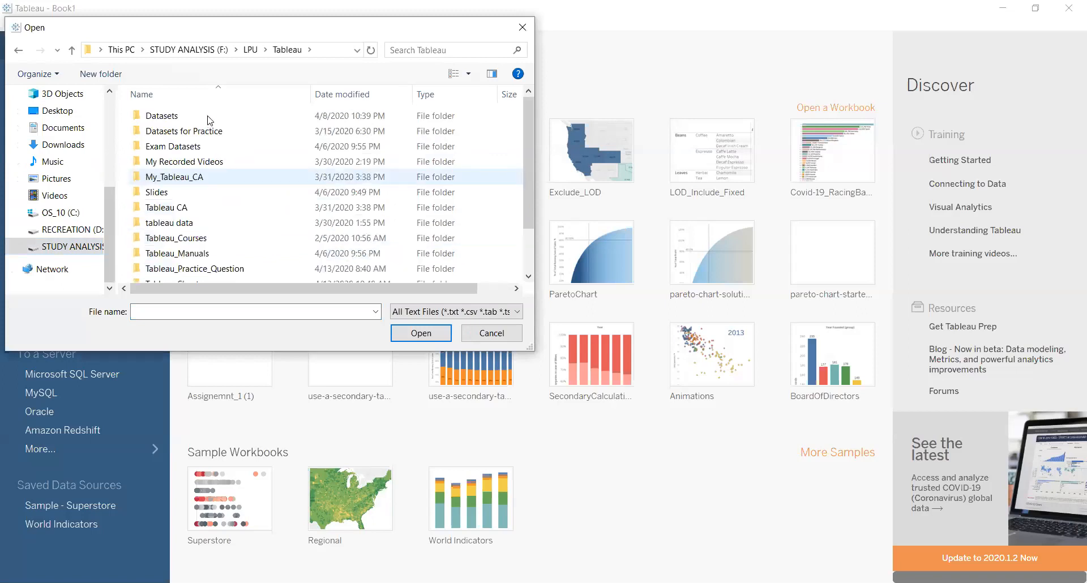
pyautogui.click(210, 119)
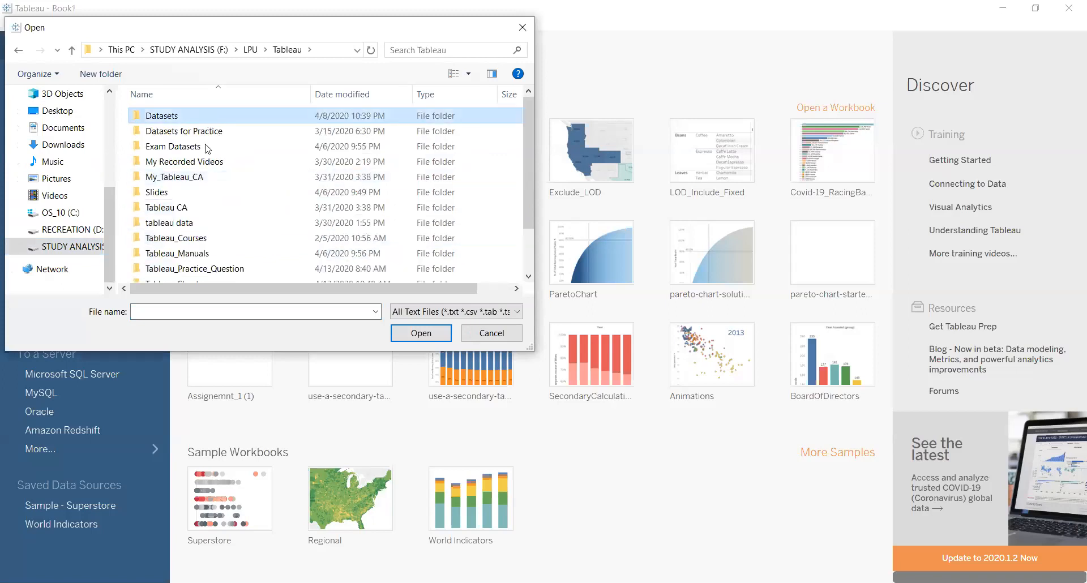
pyautogui.doubleClick(209, 119)
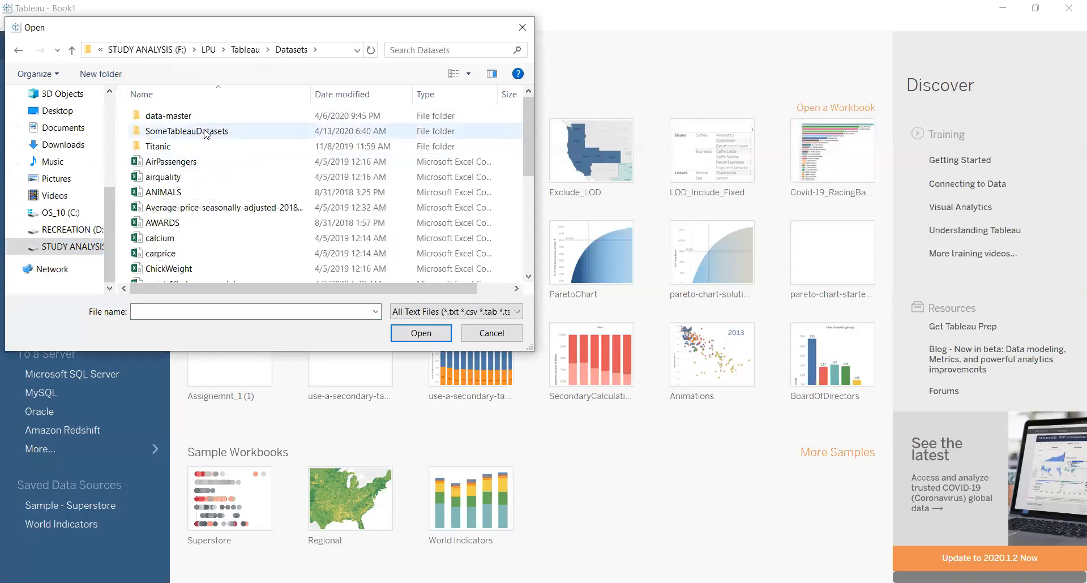
pyautogui.doubleClick(205, 132)
pyautogui.click(199, 178)
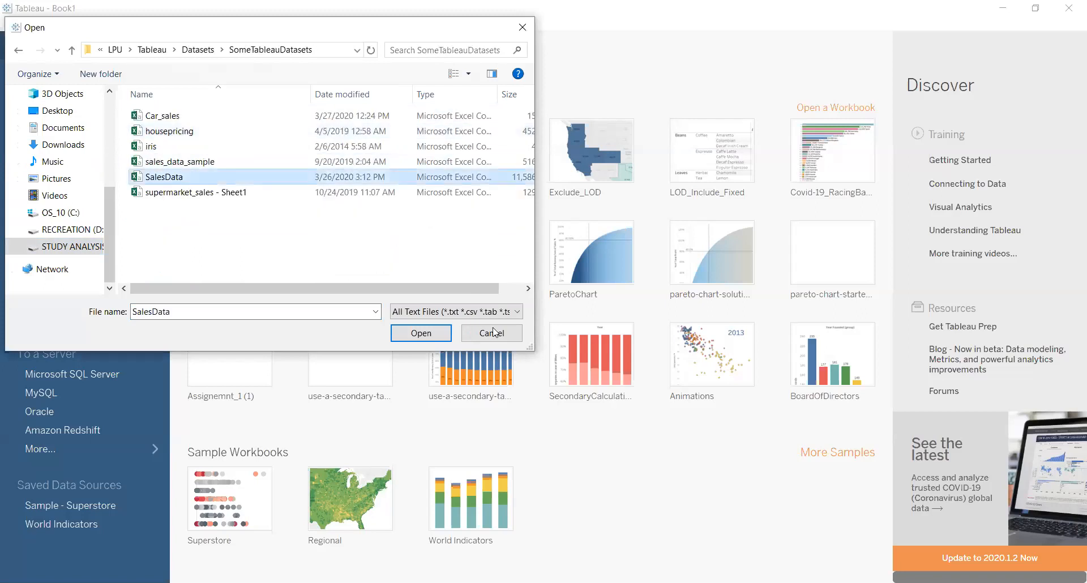
pyautogui.click(436, 334)
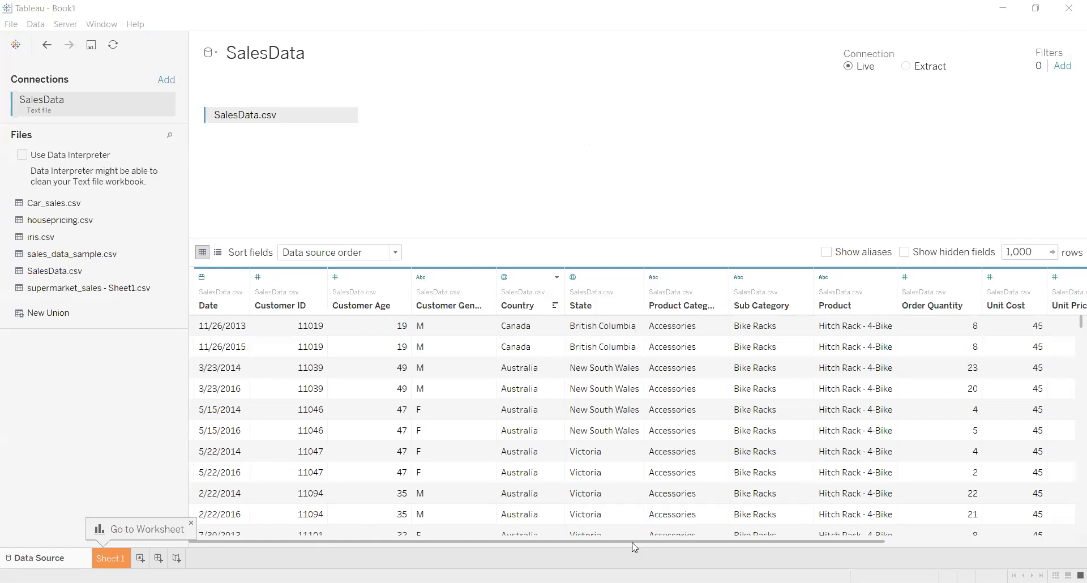
# Look through the SalesData columns in the data preview and open the Sheet 1 worksheet.
pyautogui.hscroll(3, 736, 555)
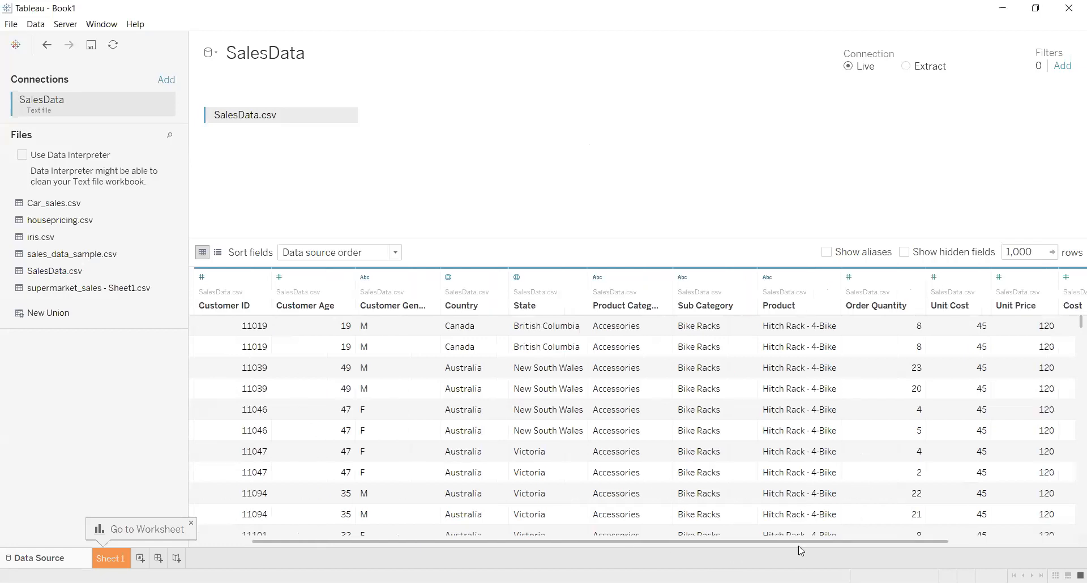
pyautogui.hscroll(1, 828, 551)
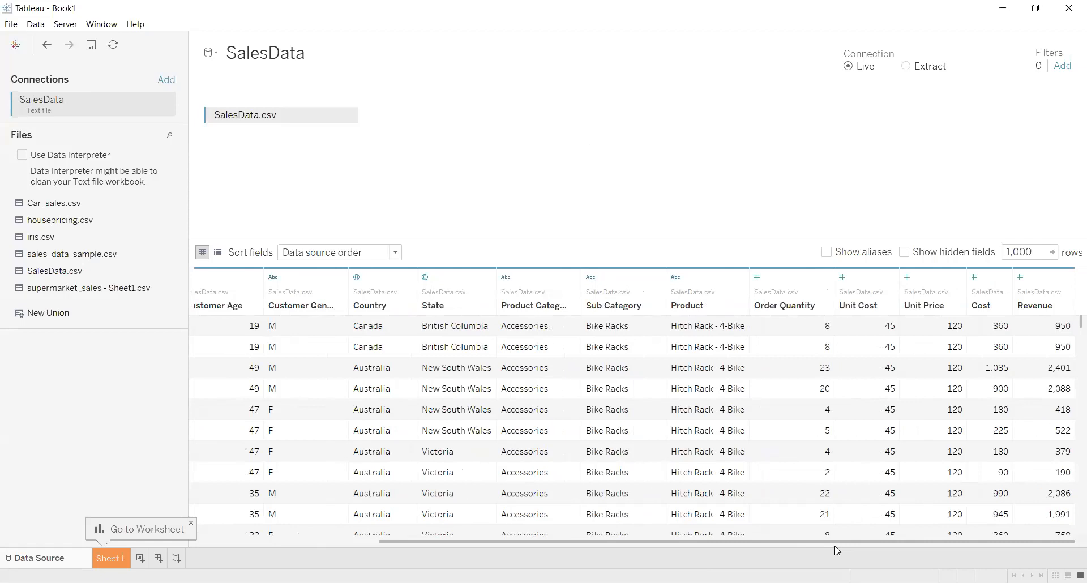
pyautogui.hscroll(-5, 516, 554)
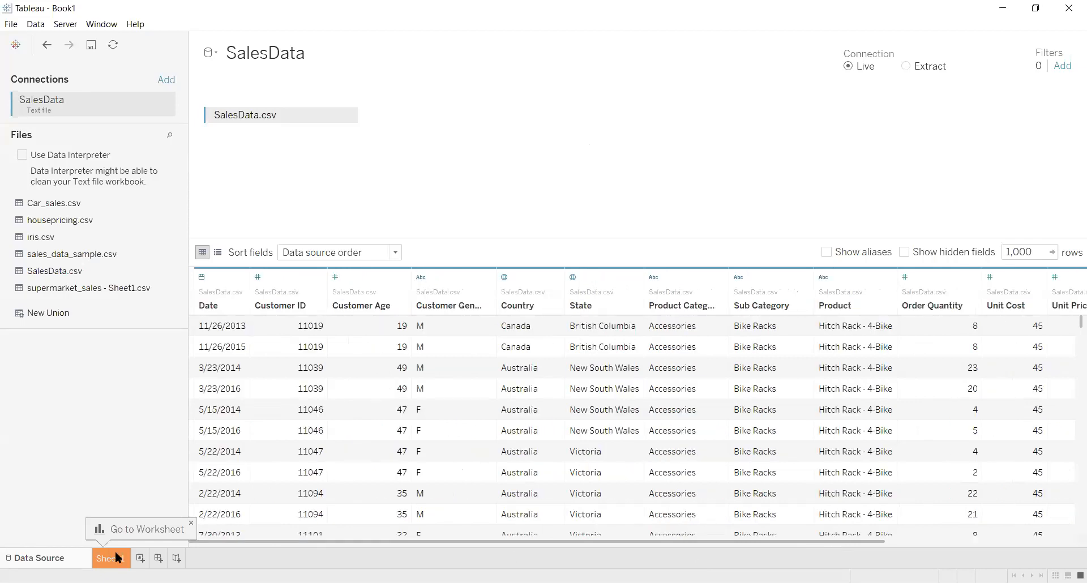
pyautogui.click(114, 551)
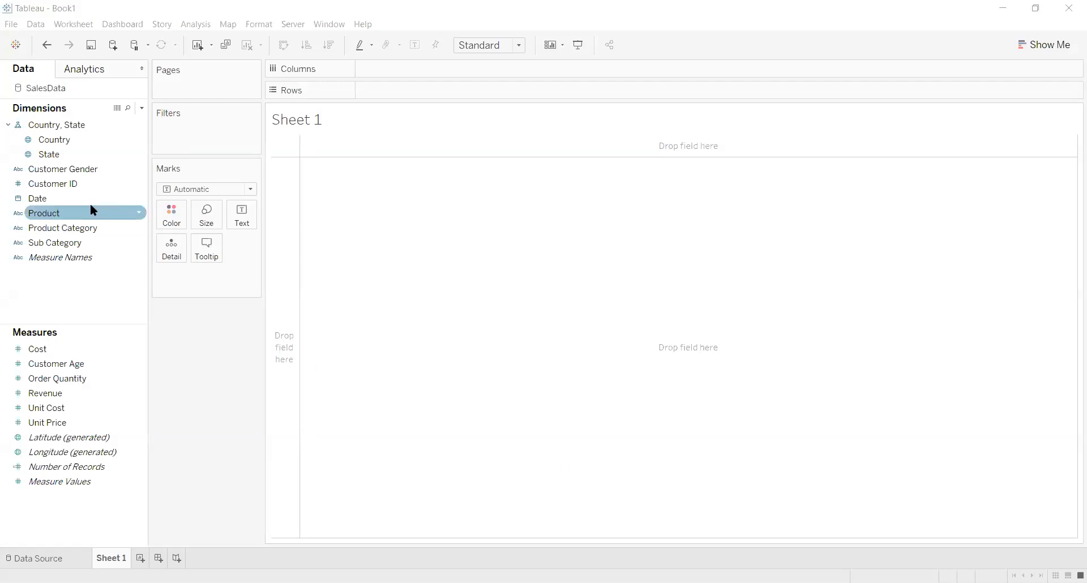
# Add the Date dimension to Columns at year level.
pyautogui.moveTo(77, 203); pyautogui.dragTo(456, 70)
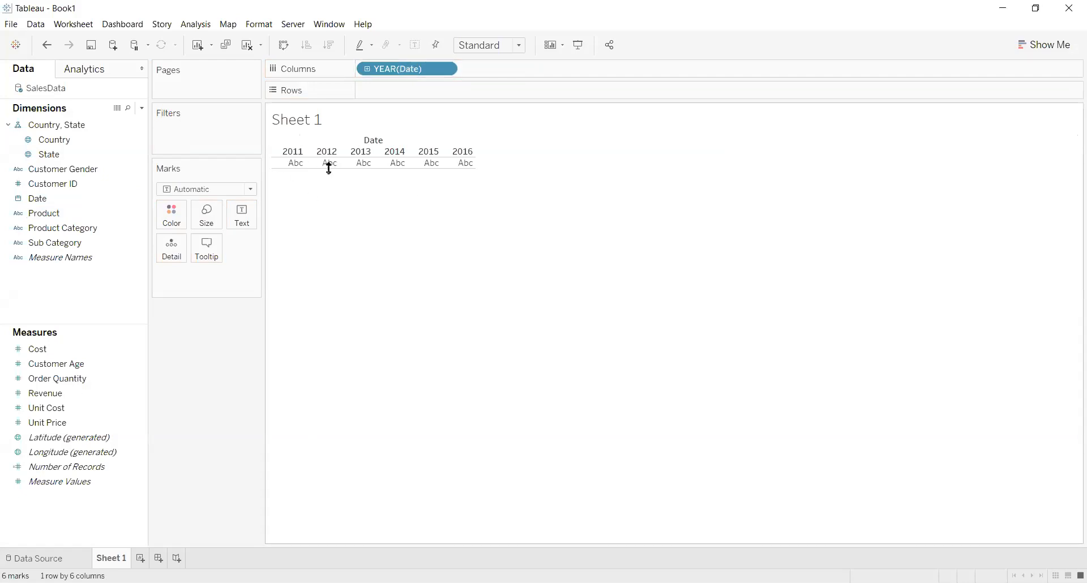
pyautogui.moveTo(282, 169)
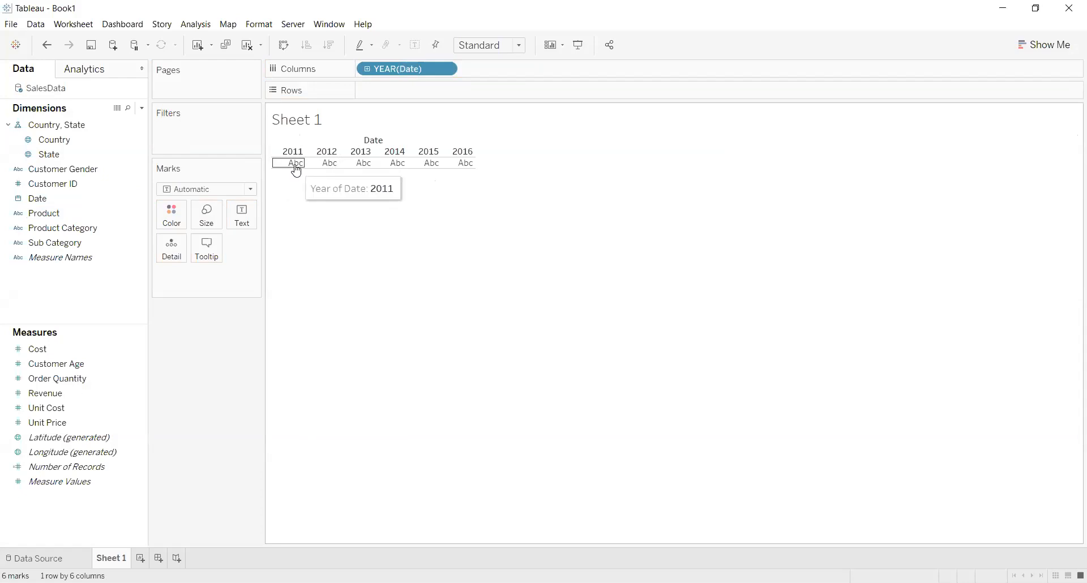
pyautogui.moveTo(468, 169)
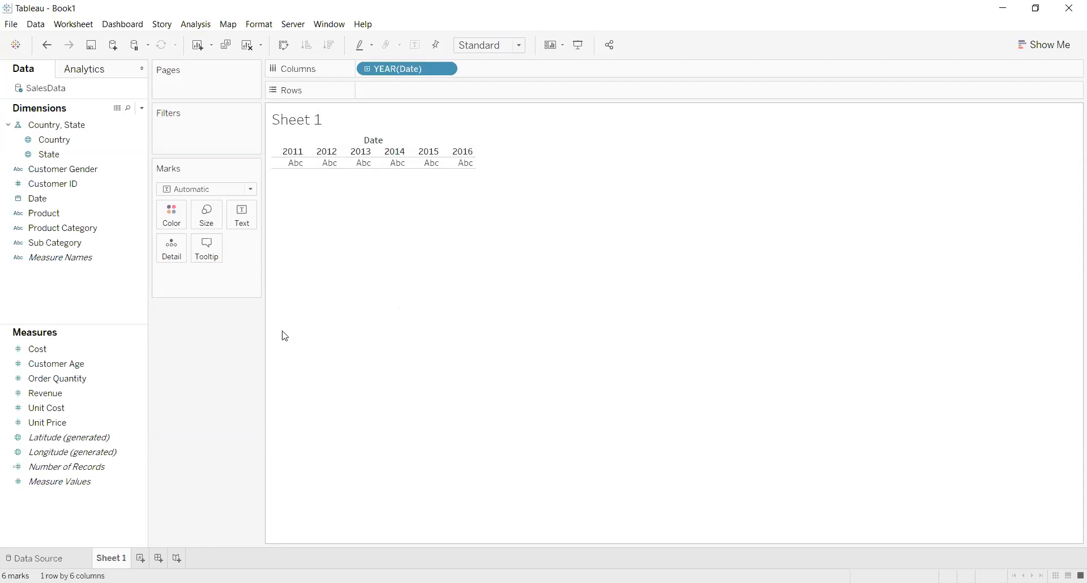
# Switch the Date field on Columns to the discrete Month level and back to Year.
pyautogui.click(445, 66)
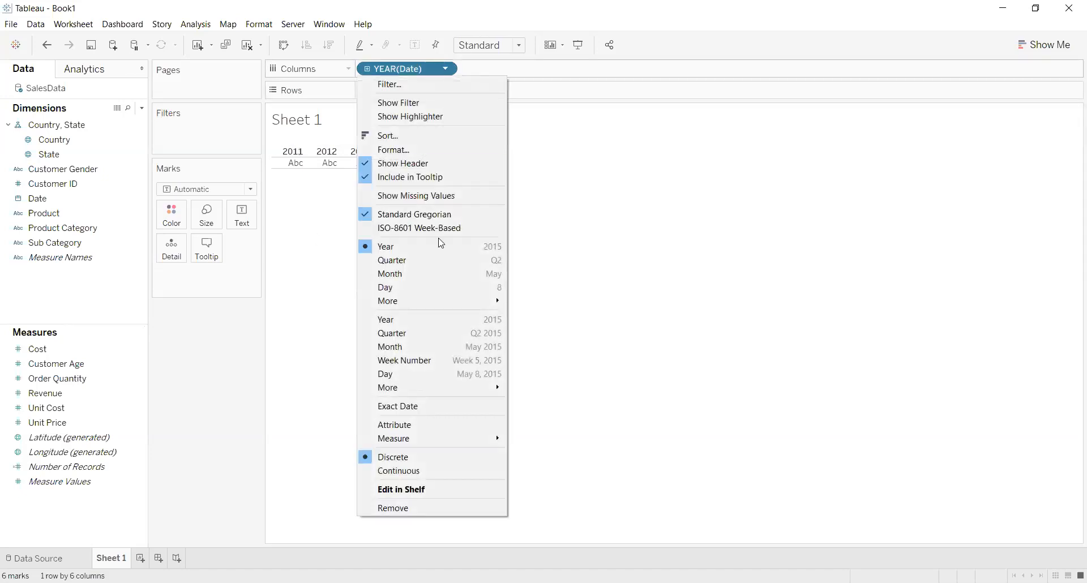
pyautogui.click(442, 274)
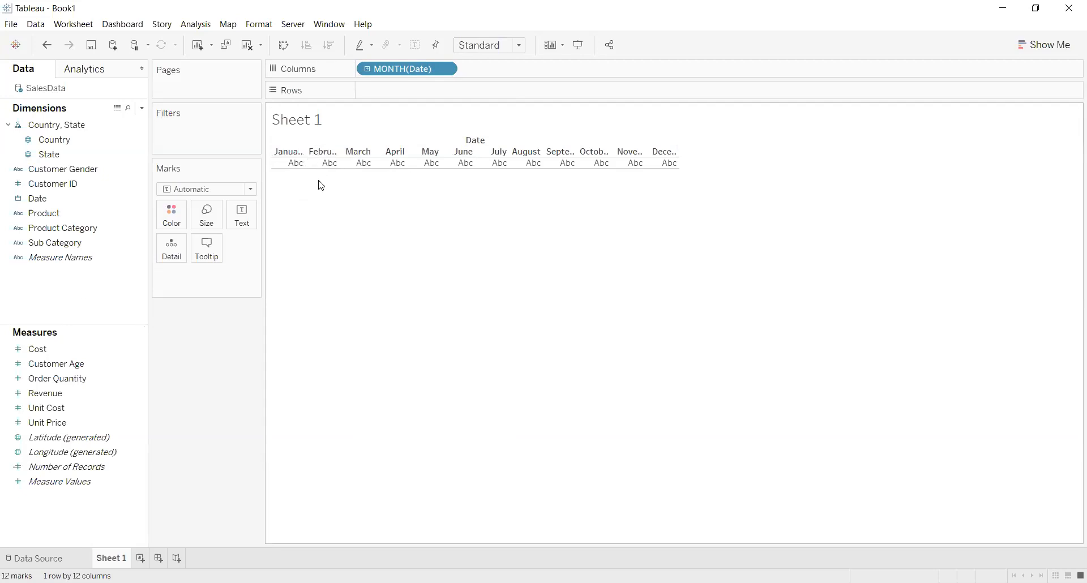
pyautogui.click(447, 69)
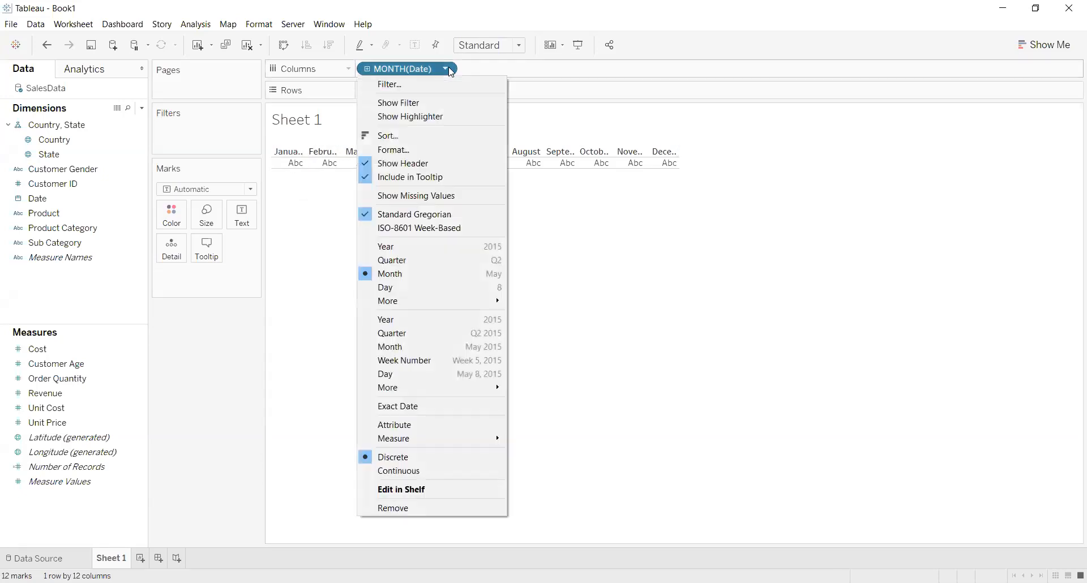
pyautogui.click(414, 251)
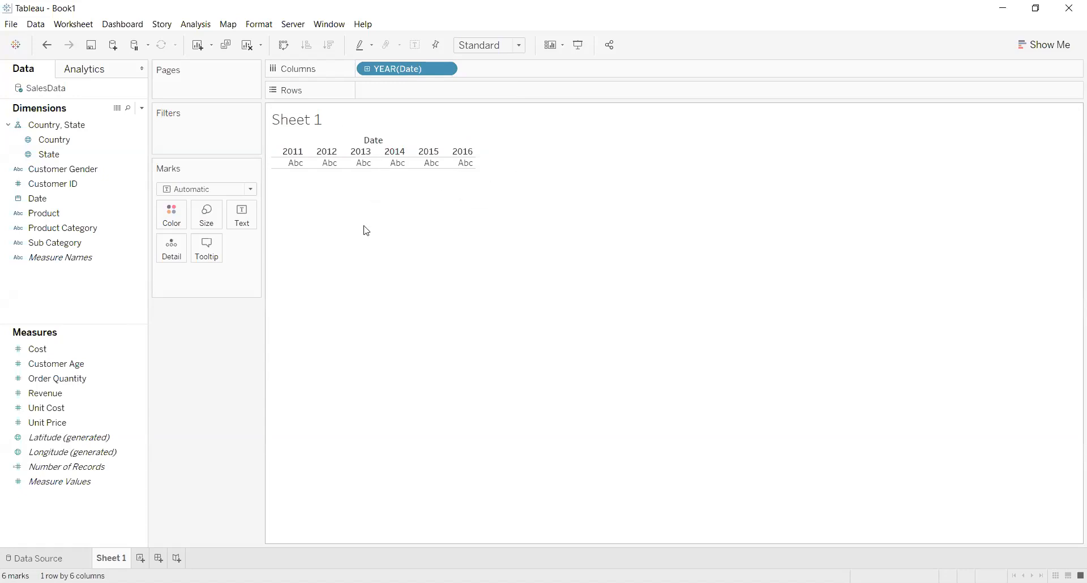
# Add Country and the sum of Revenue to Rows to chart yearly revenue for each country.
pyautogui.moveTo(88, 140); pyautogui.dragTo(425, 98)
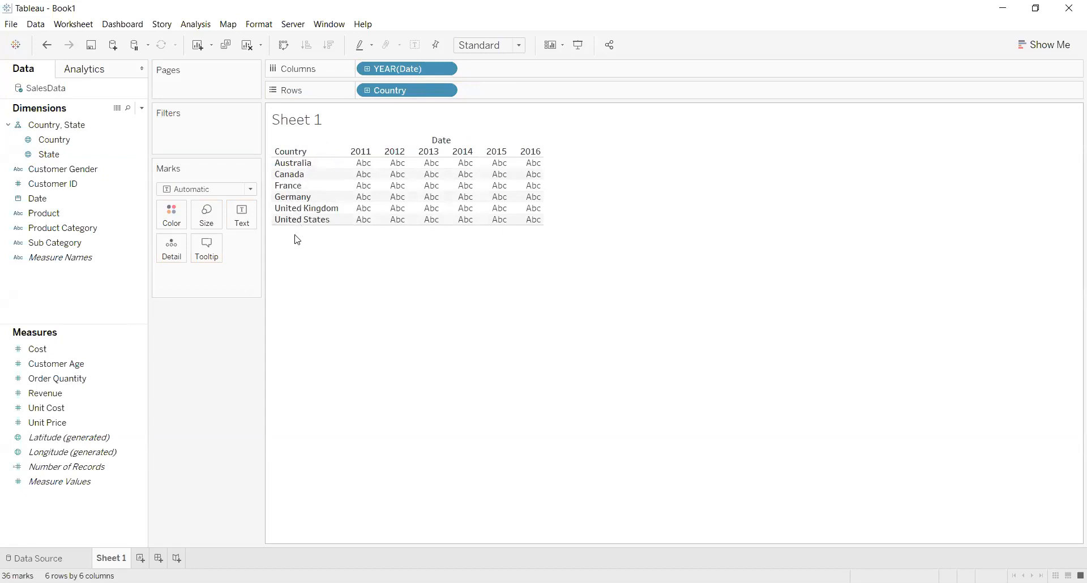
pyautogui.click(113, 385)
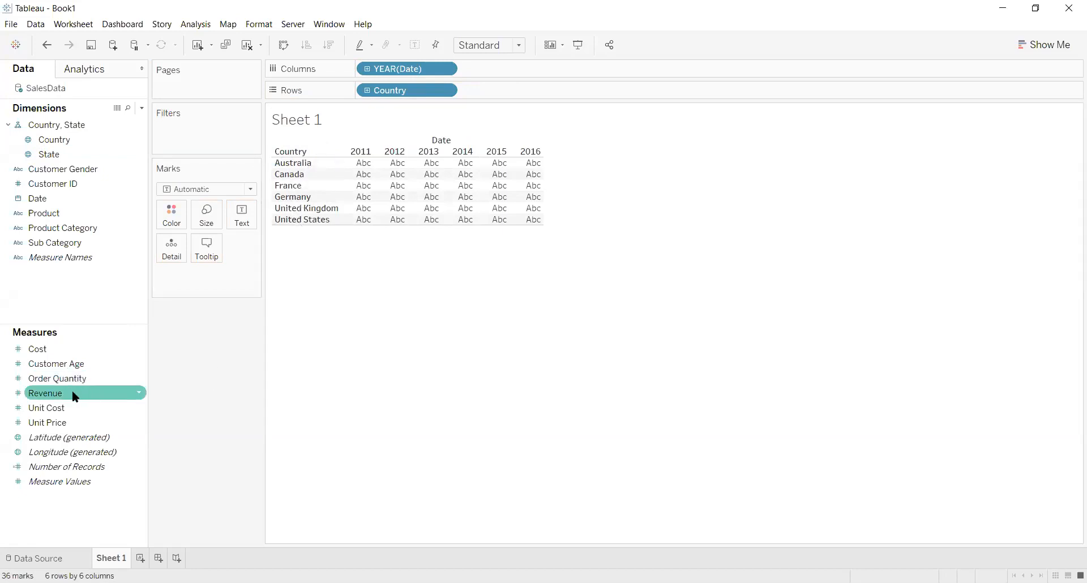
pyautogui.moveTo(74, 394); pyautogui.dragTo(535, 91)
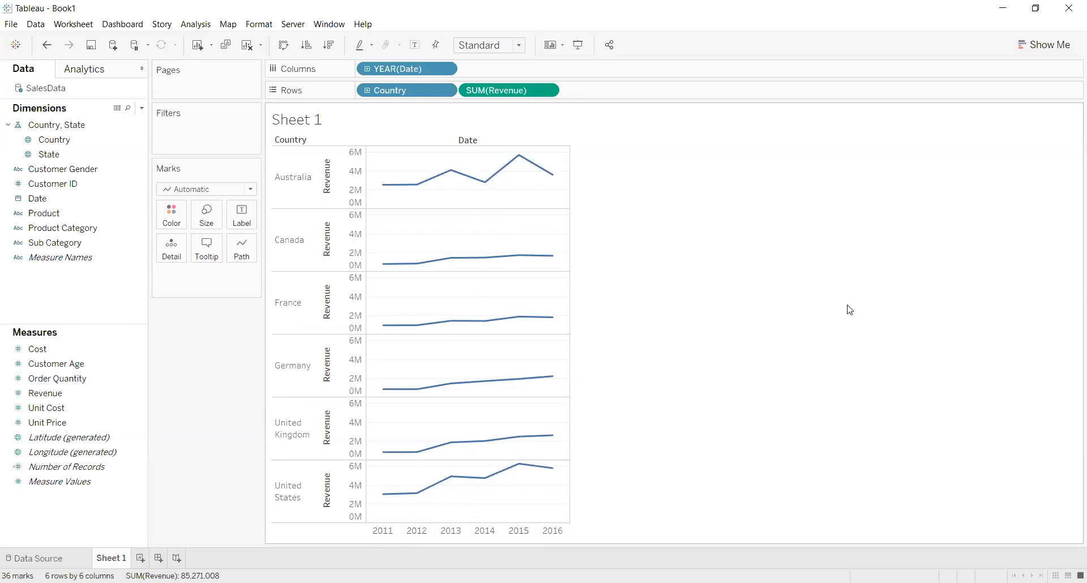
pyautogui.click(1072, 43)
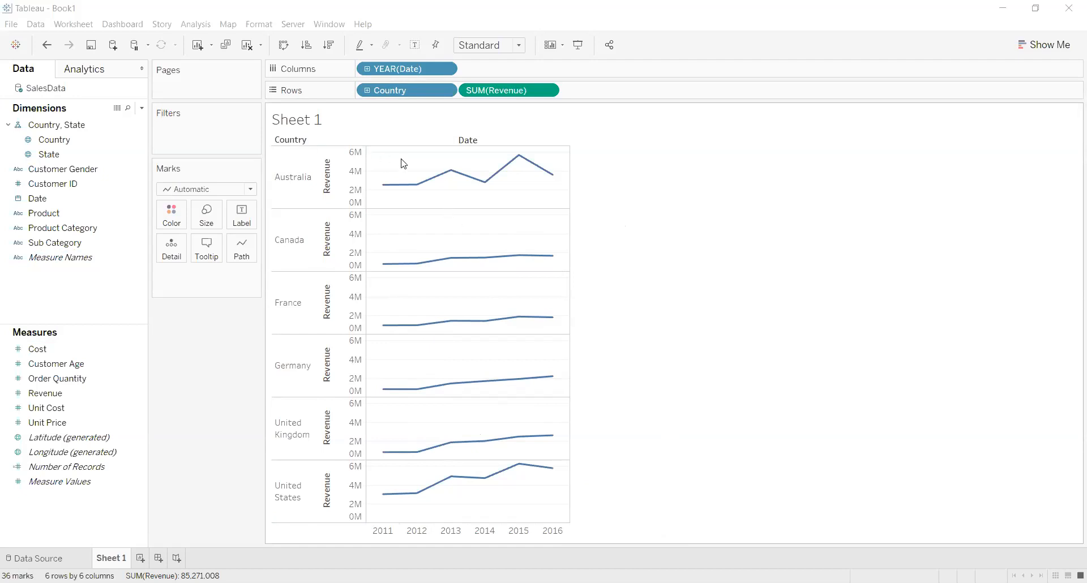
# Examine the yearly revenue points on the country line charts, comparing the 2015 values across countries.
pyautogui.moveTo(388, 496)
pyautogui.moveTo(518, 467)
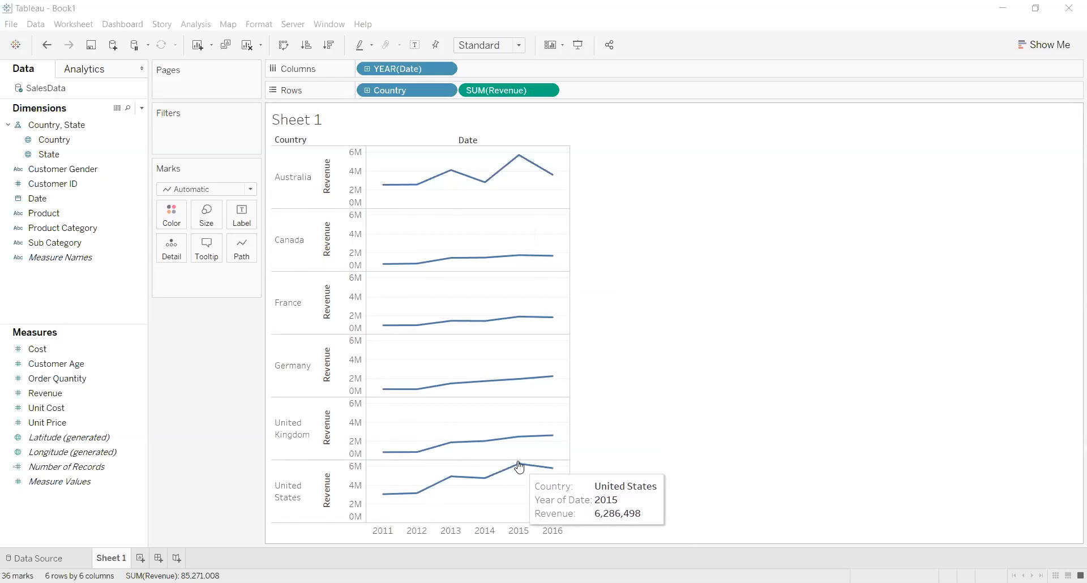
pyautogui.moveTo(517, 156)
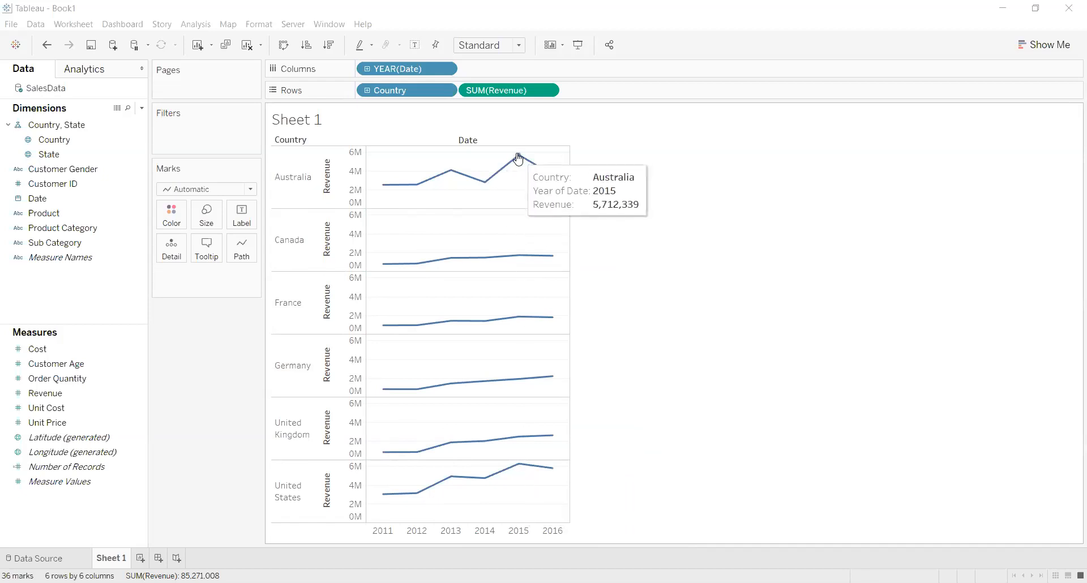
pyautogui.moveTo(518, 256)
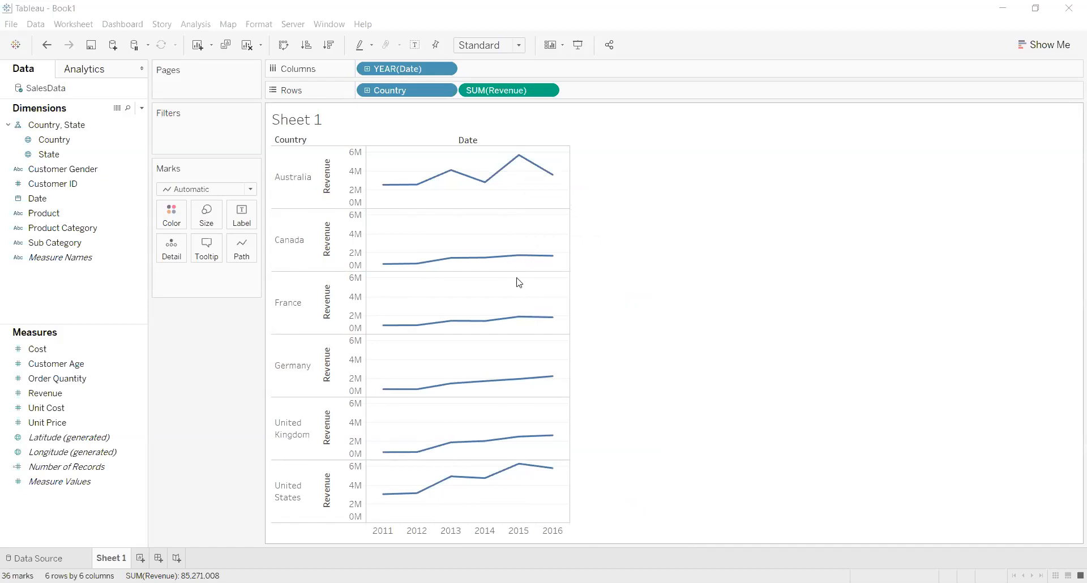
pyautogui.moveTo(517, 317)
pyautogui.moveTo(518, 380)
pyautogui.moveTo(455, 259)
pyautogui.moveTo(420, 267)
# Set the Revenue axis to independent ranges for each row or column.
pyautogui.rightClick(346, 309)
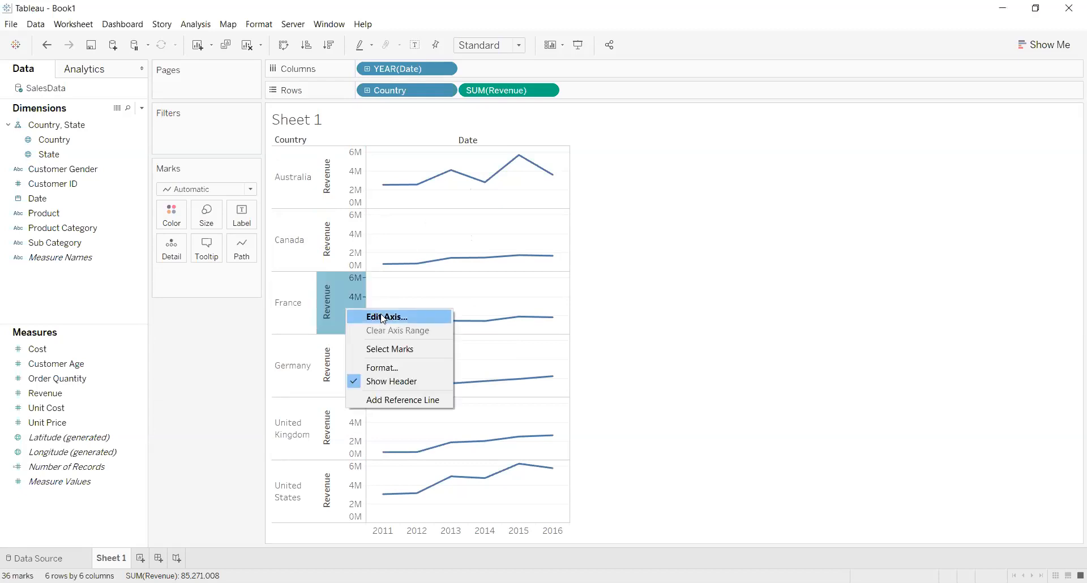
pyautogui.click(400, 316)
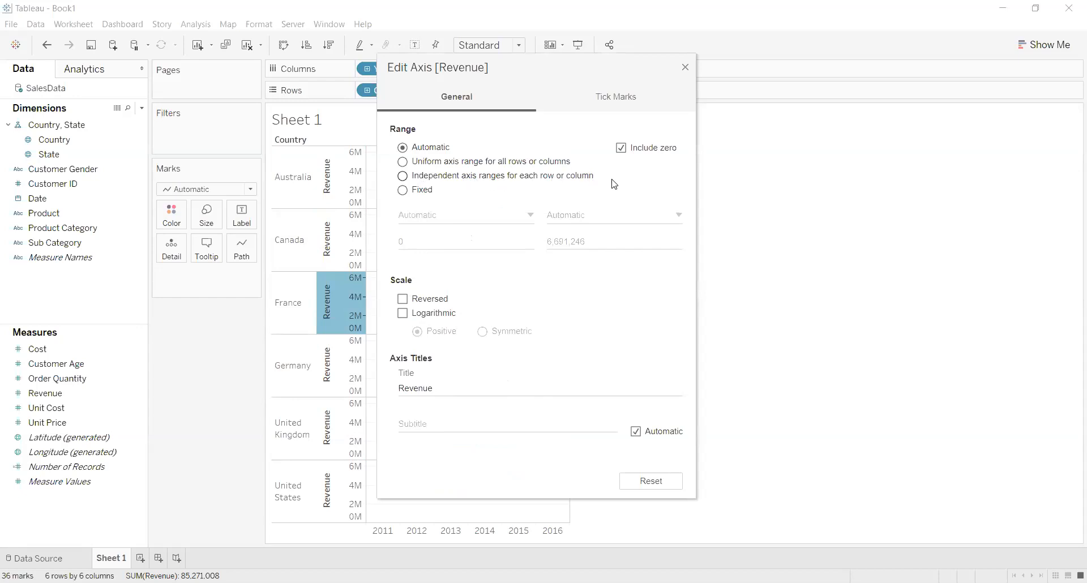
pyautogui.click(402, 176)
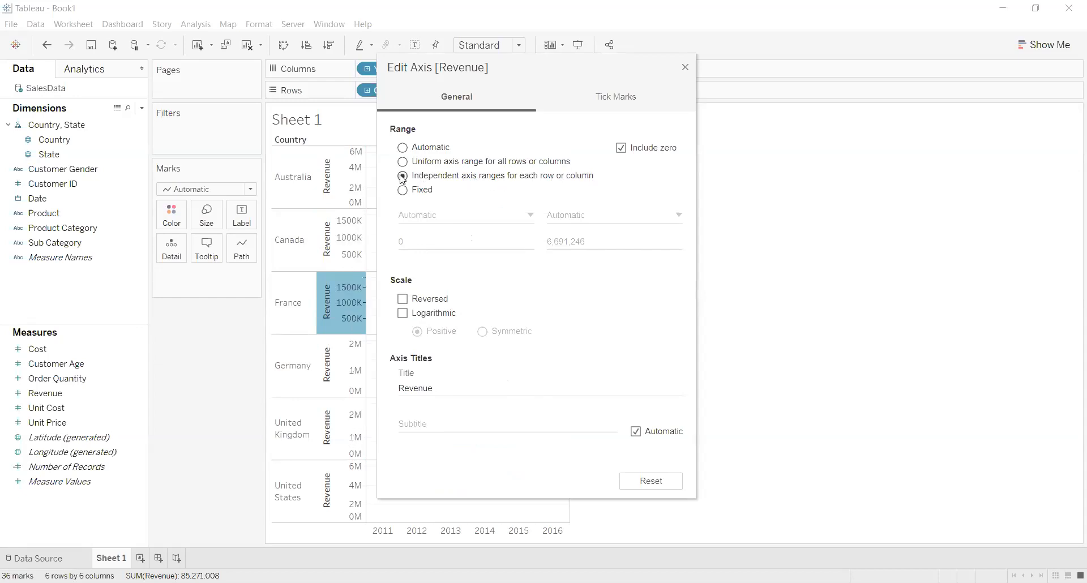
pyautogui.moveTo(548, 68); pyautogui.dragTo(782, 66)
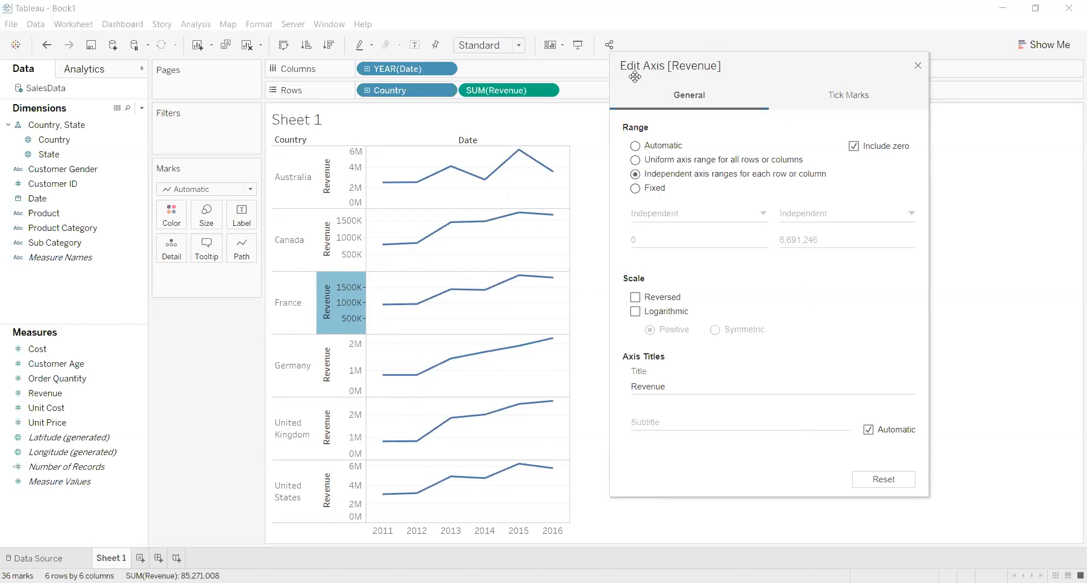
pyautogui.moveTo(635, 77); pyautogui.dragTo(372, 88)
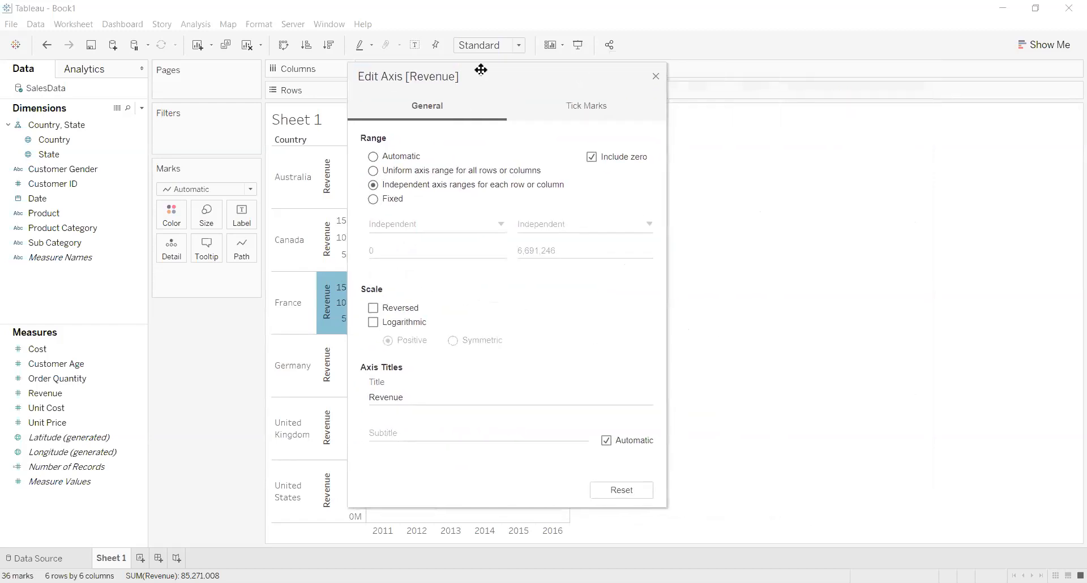
pyautogui.click(656, 77)
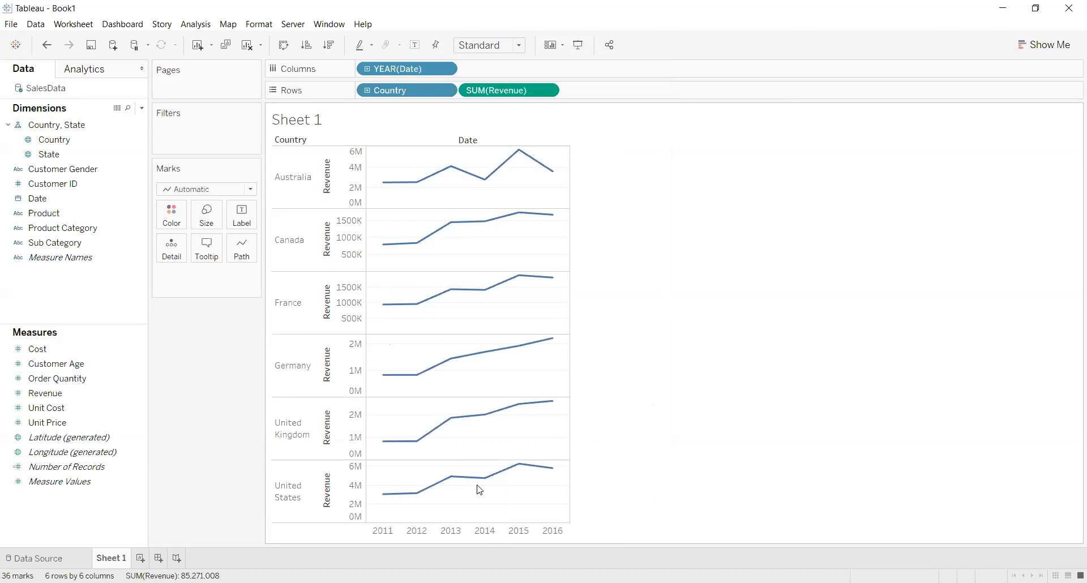
pyautogui.moveTo(553, 407)
pyautogui.moveTo(555, 177)
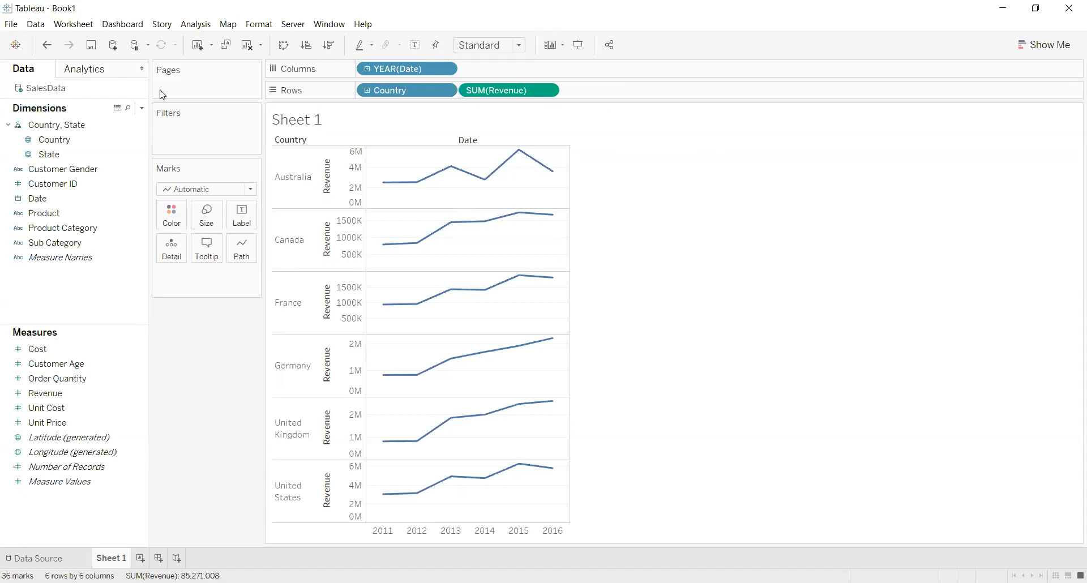
# Create a new calculated field and name it LastRevenue.
pyautogui.click(141, 108)
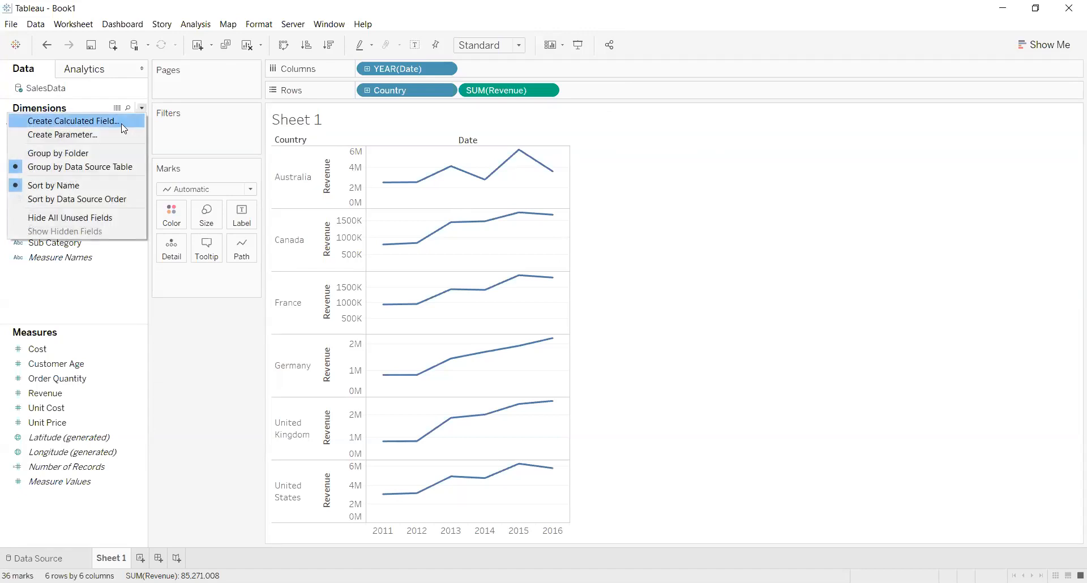
pyautogui.click(122, 124)
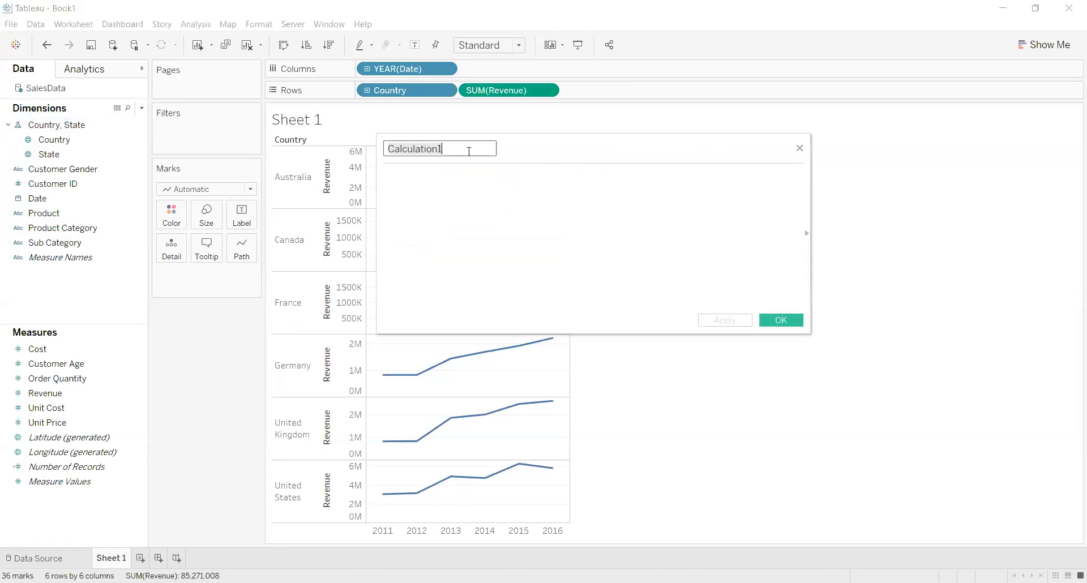
pyautogui.write('Last')
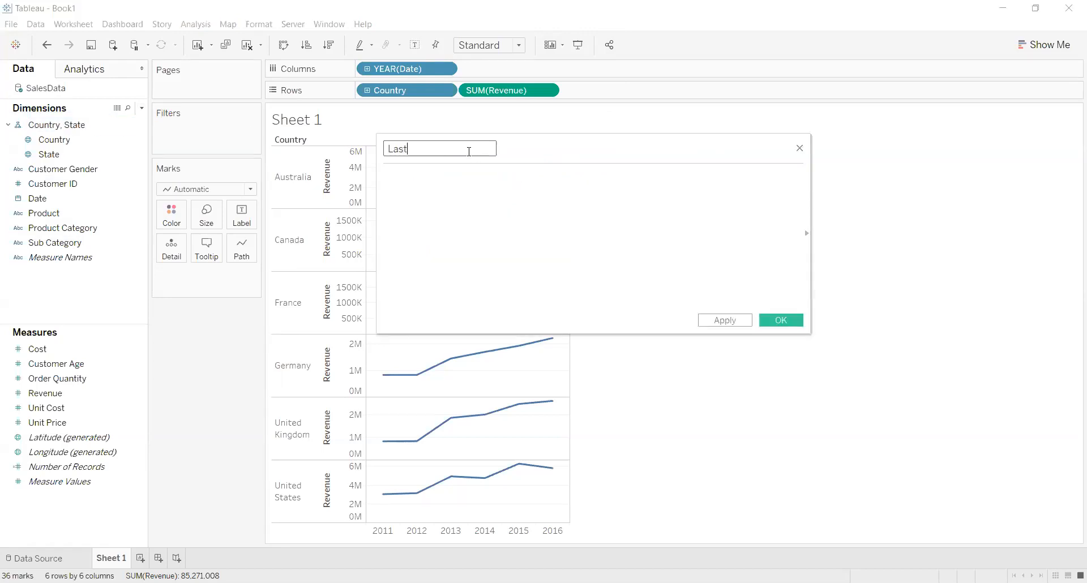
pyautogui.write('Revenue')
# Begin the LastRevenue formula with the condition IF LAST()=0 THEN.
pyautogui.click(464, 188)
pyautogui.write('IF LAST')
pyautogui.doubleClick(463, 190)
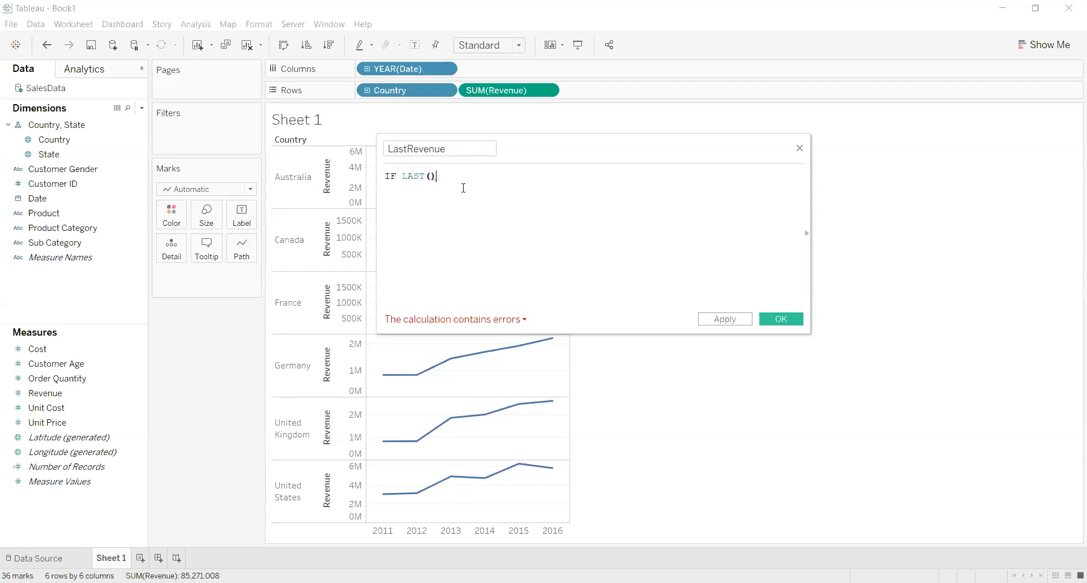
pyautogui.write('=0')
pyautogui.write('THEN')
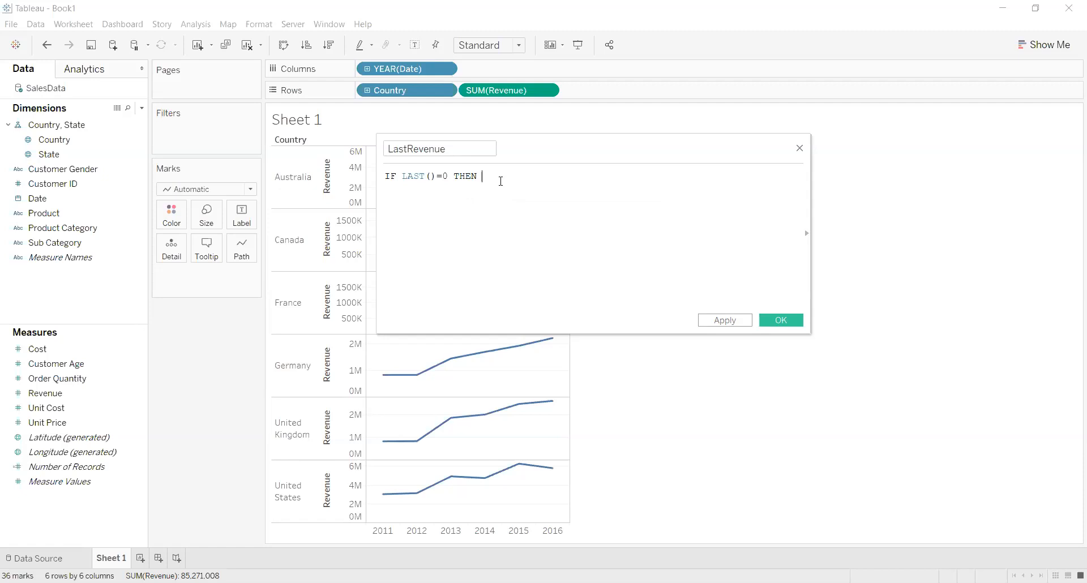
# Continue the formula after THEN with ZN(SUM([Revenue]), using the Revenue field as the summed expression.
pyautogui.write(' ZN')
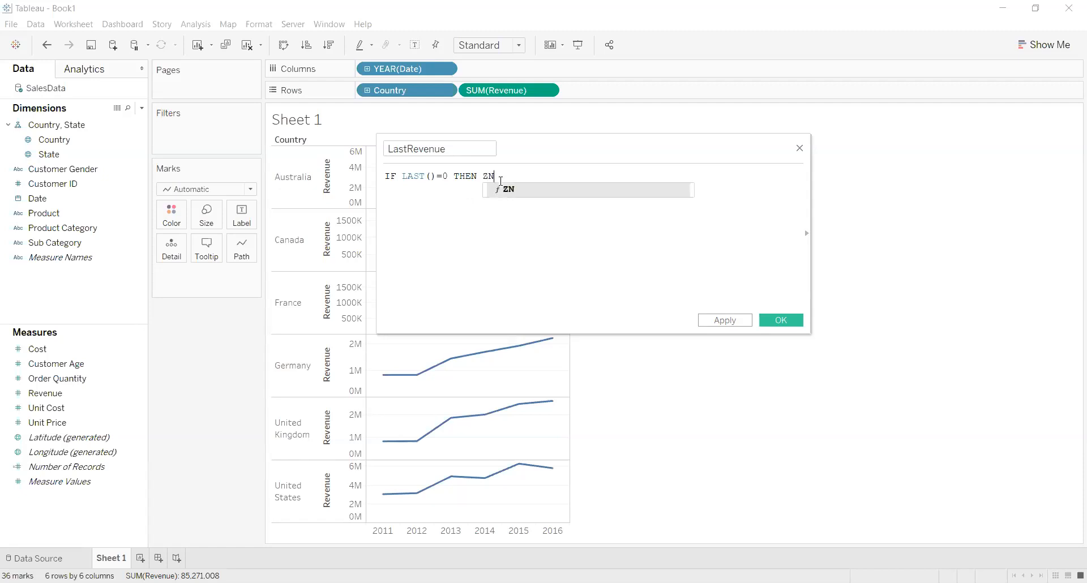
pyautogui.write('(')
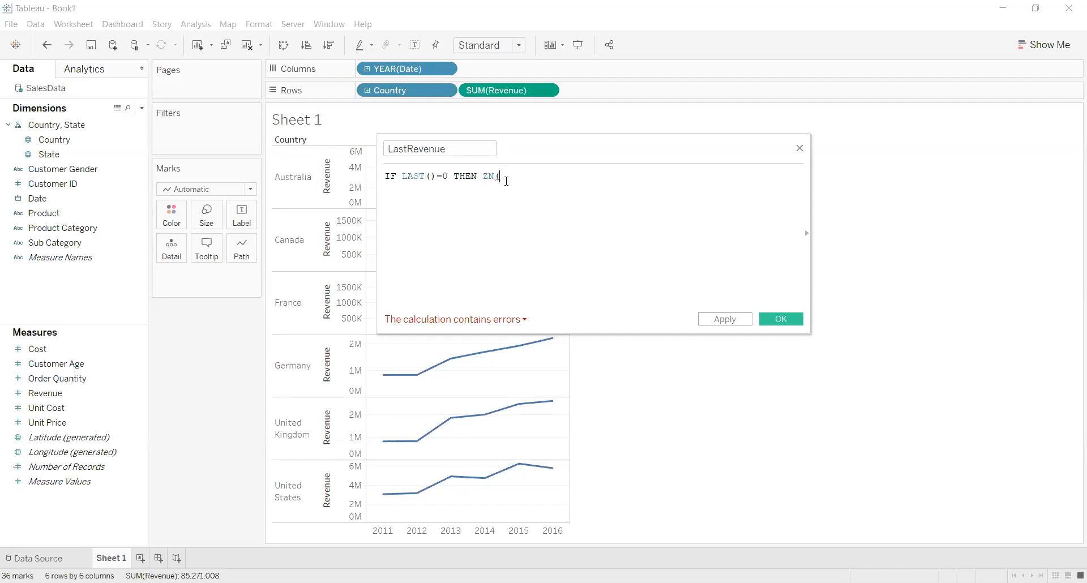
pyautogui.write('SUM*')
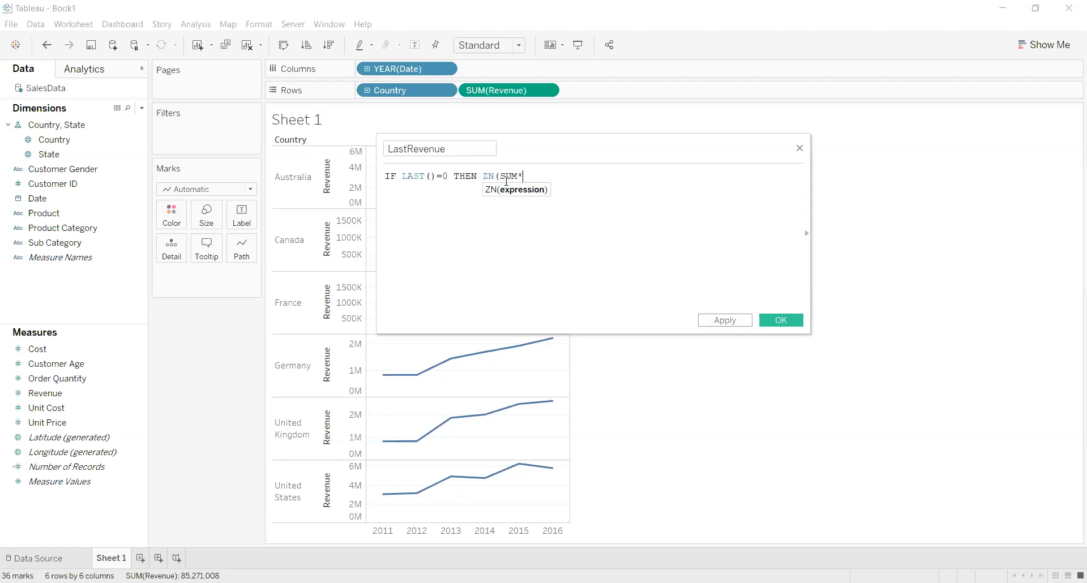
pyautogui.press('BackSpace')
pyautogui.write('(')
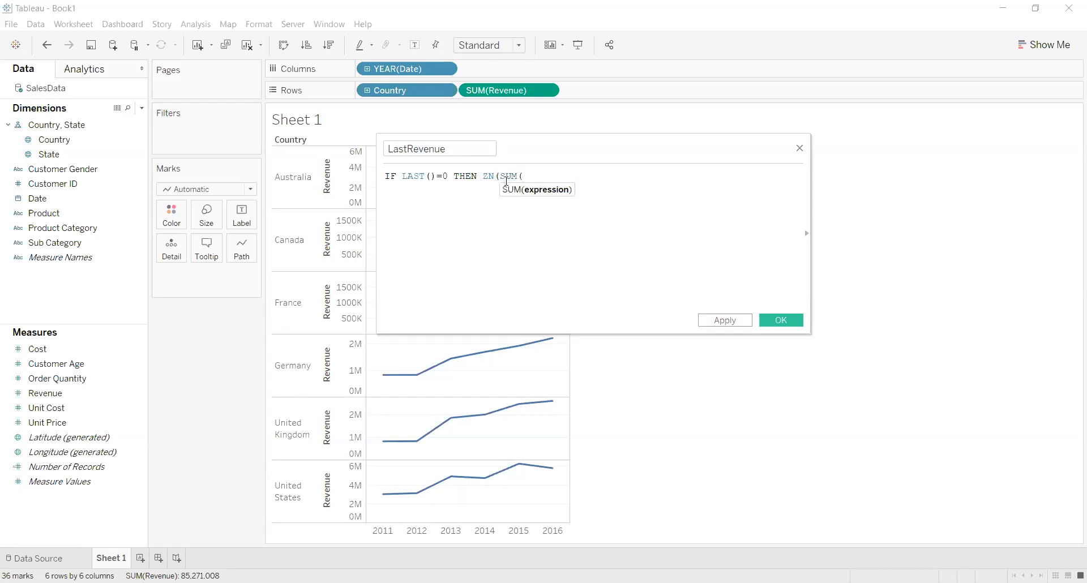
pyautogui.write('RE')
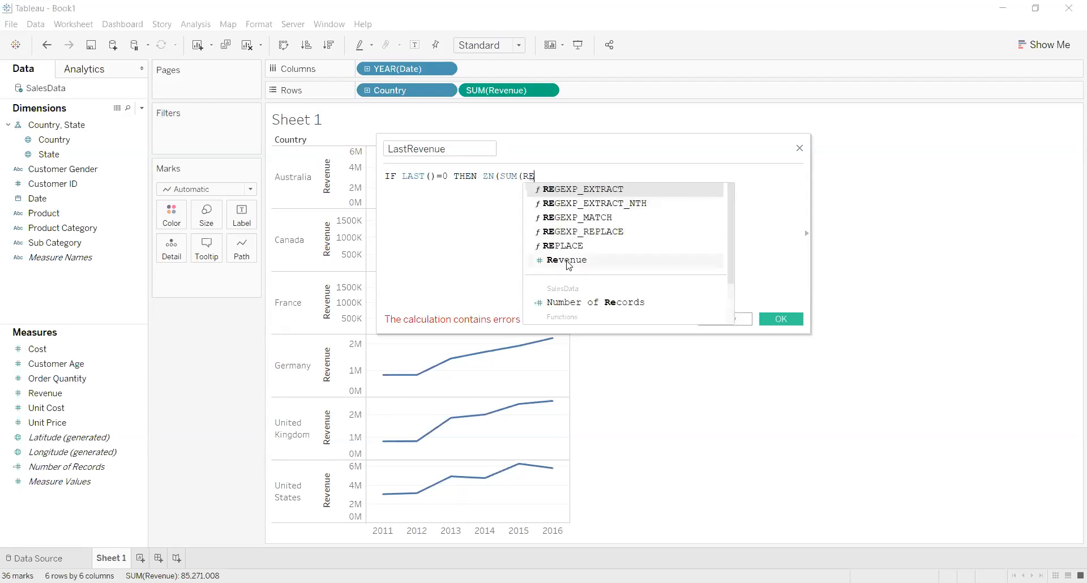
pyautogui.click(569, 261)
pyautogui.write(')')
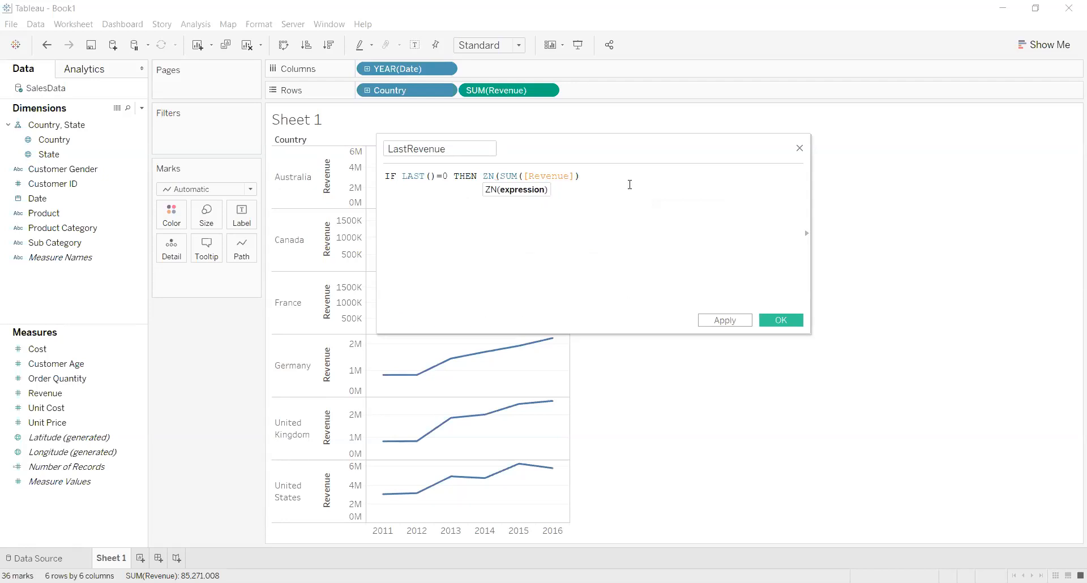
# End the formula with END and add the missing closing parenthesis so it reads ZN(SUM([Revenue])) END.
pyautogui.write(' END')
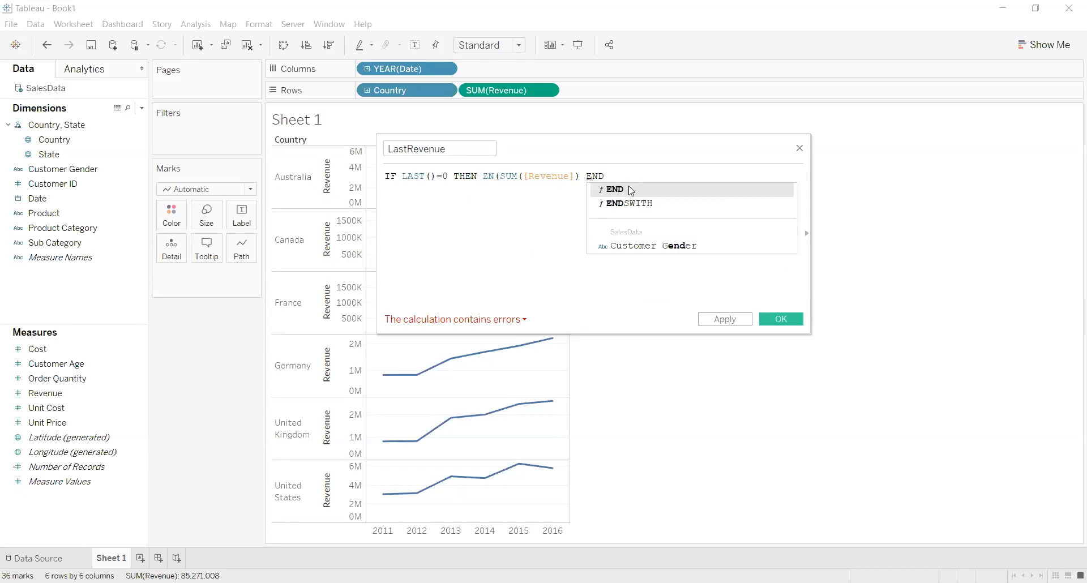
pyautogui.click(631, 189)
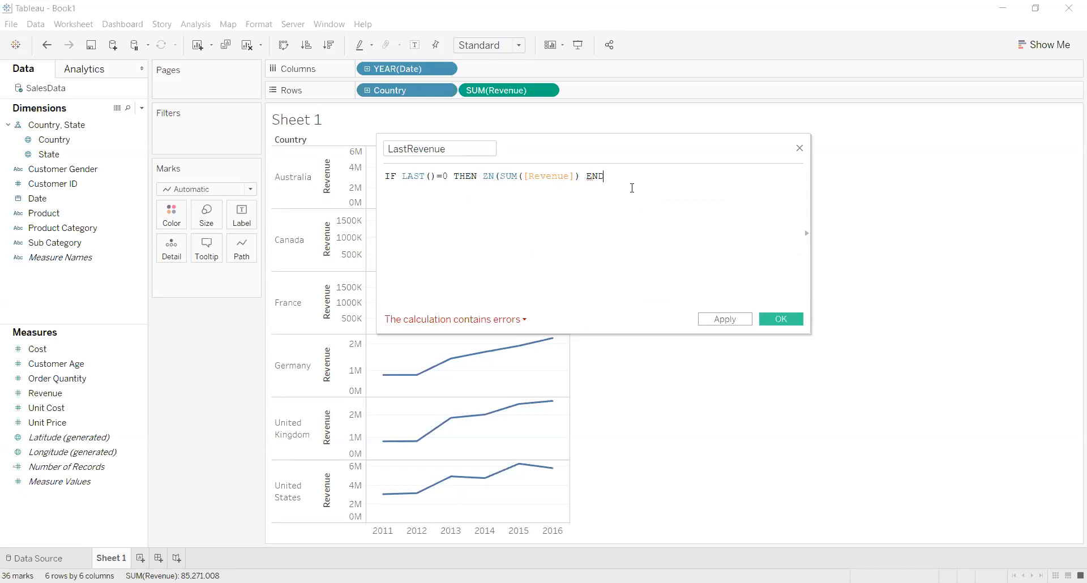
pyautogui.click(577, 176)
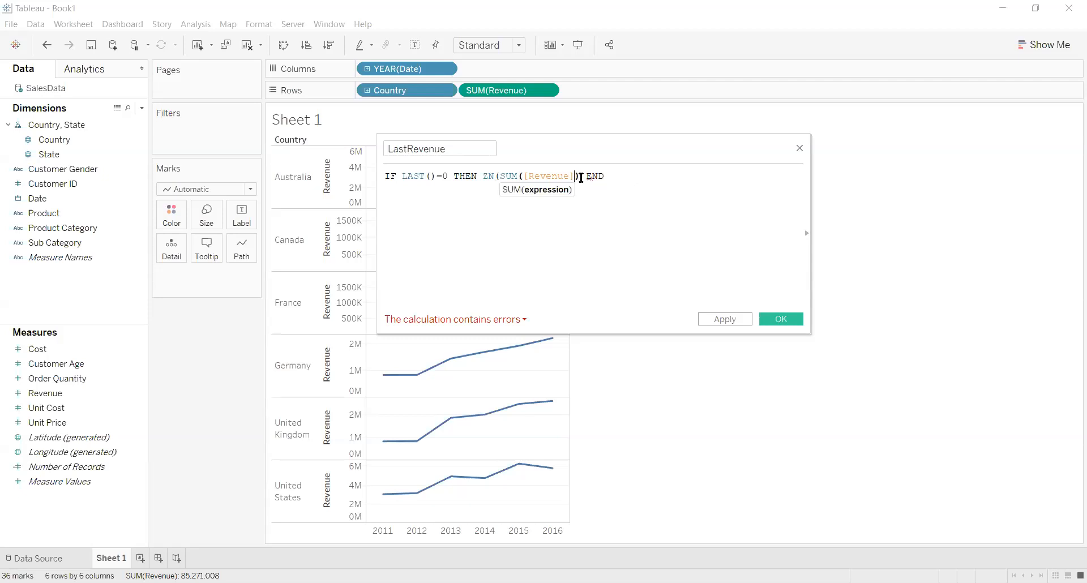
pyautogui.write(')')
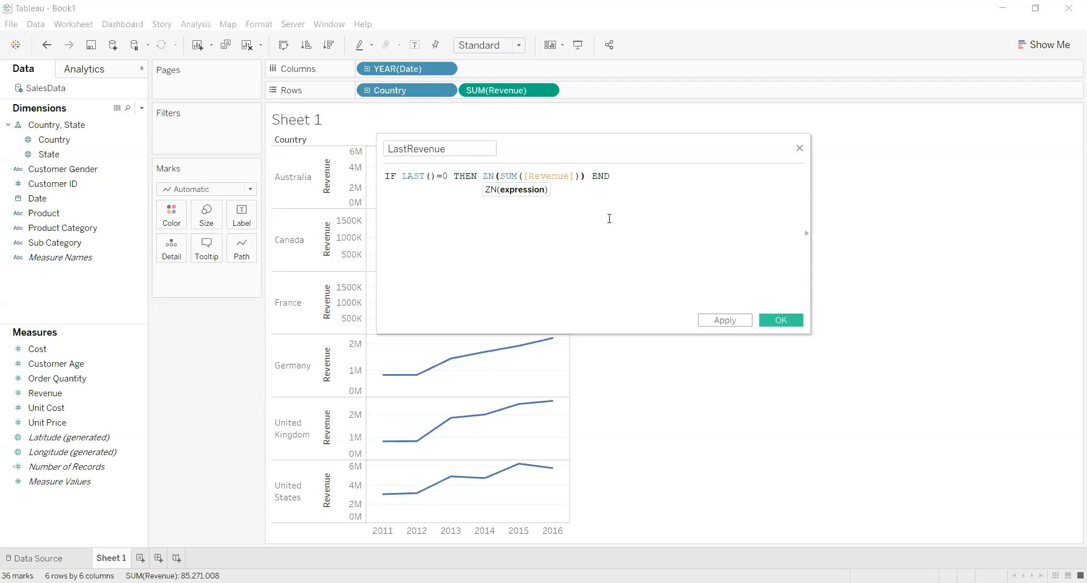
pyautogui.click(610, 218)
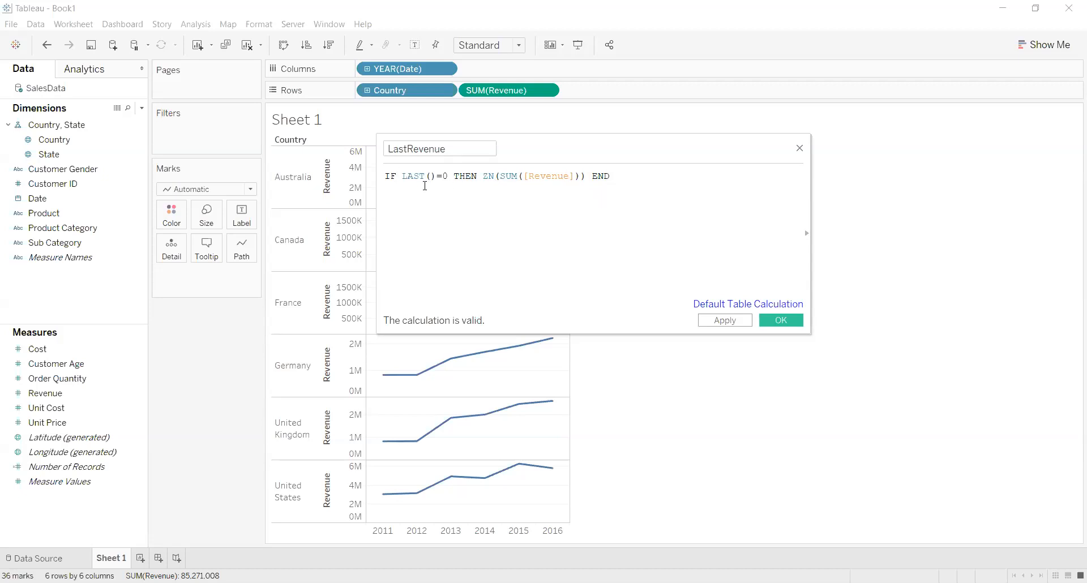
# Check the formula's LAST()=0 condition and SUM([Revenue]) expression, and save the LastRevenue calculated field.
pyautogui.moveTo(403, 176); pyautogui.dragTo(448, 175)
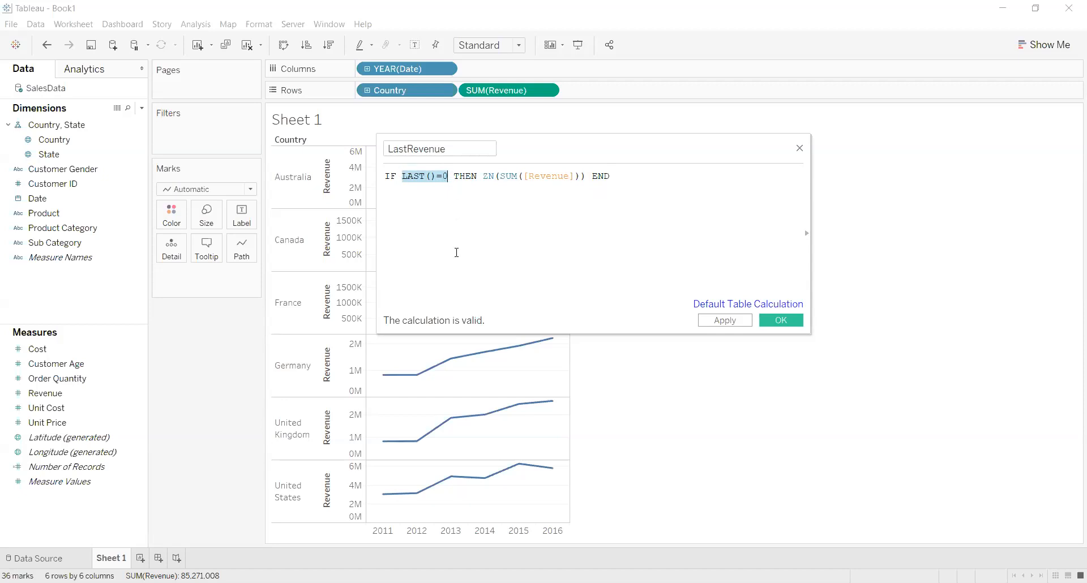
pyautogui.moveTo(501, 177); pyautogui.dragTo(577, 178)
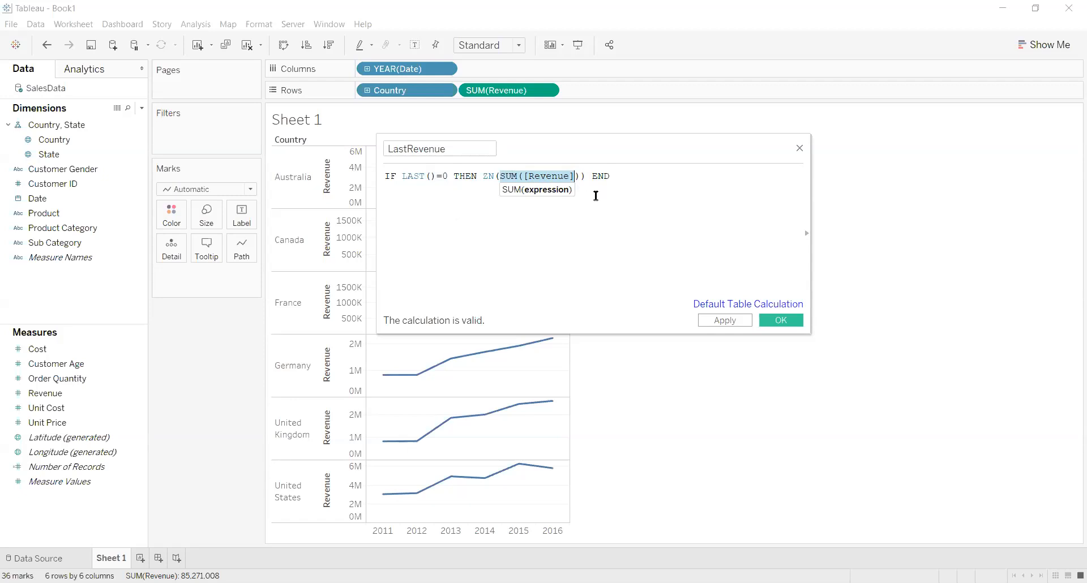
pyautogui.click(595, 195)
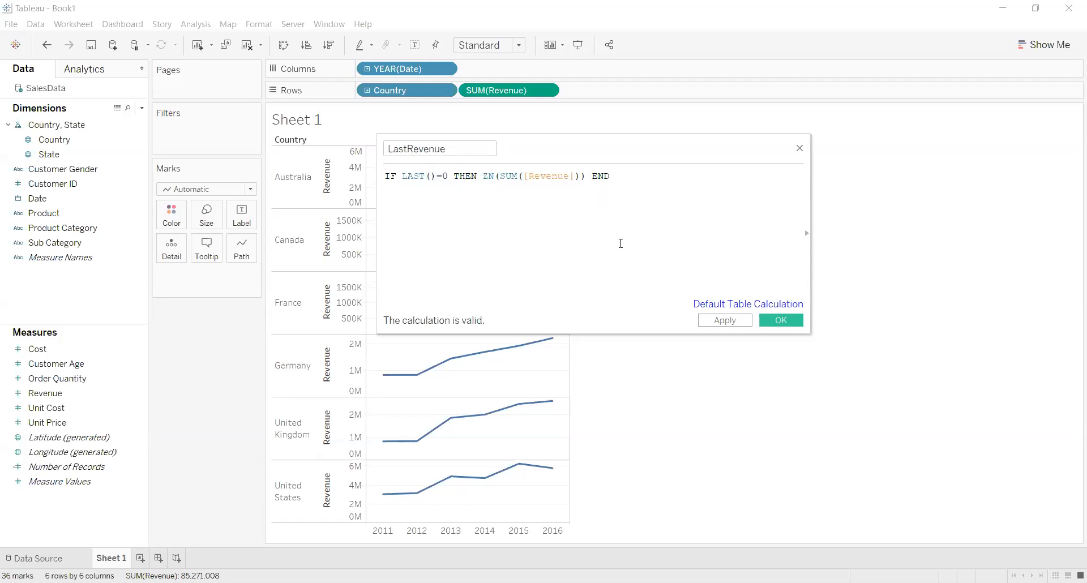
pyautogui.doubleClick(490, 177)
pyautogui.moveTo(502, 175); pyautogui.dragTo(576, 175)
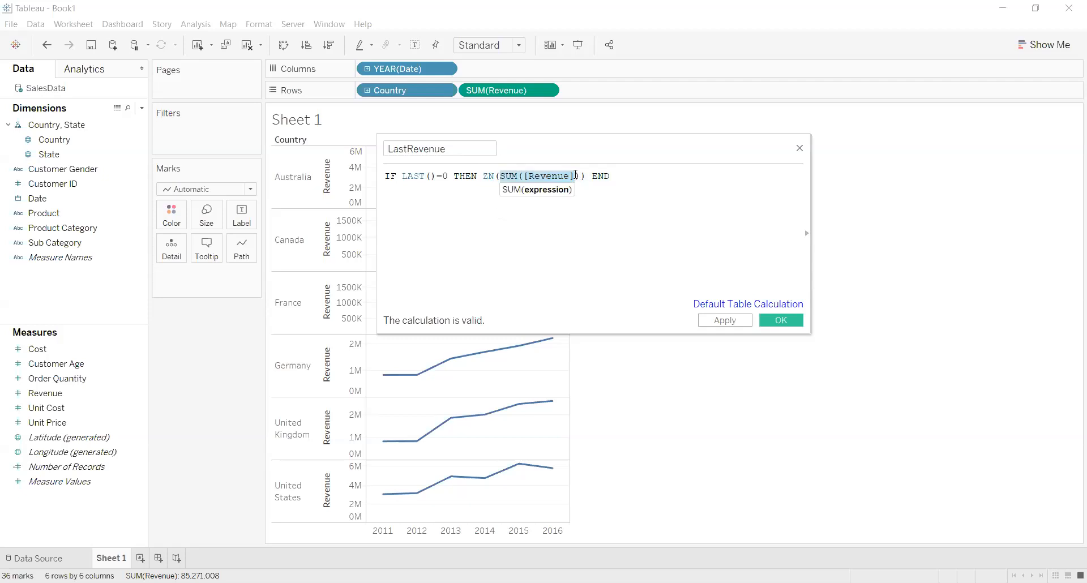
pyautogui.click(593, 203)
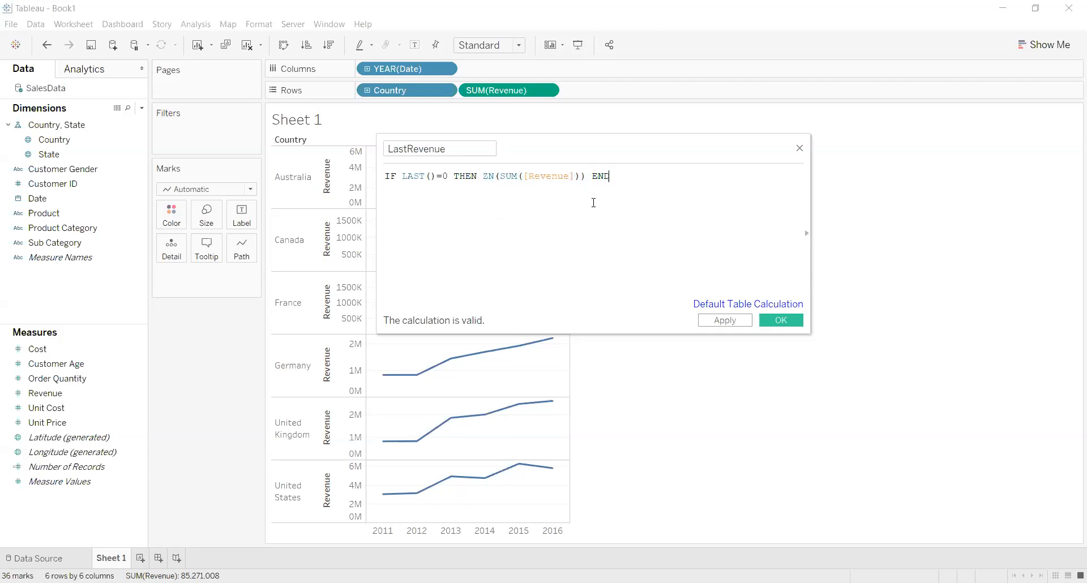
pyautogui.click(714, 322)
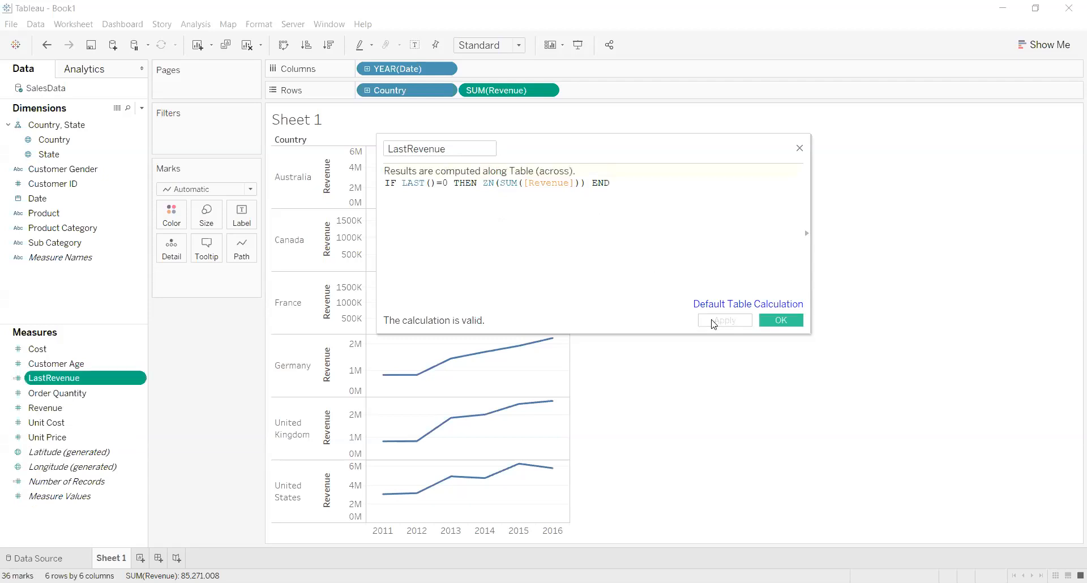
pyautogui.click(789, 321)
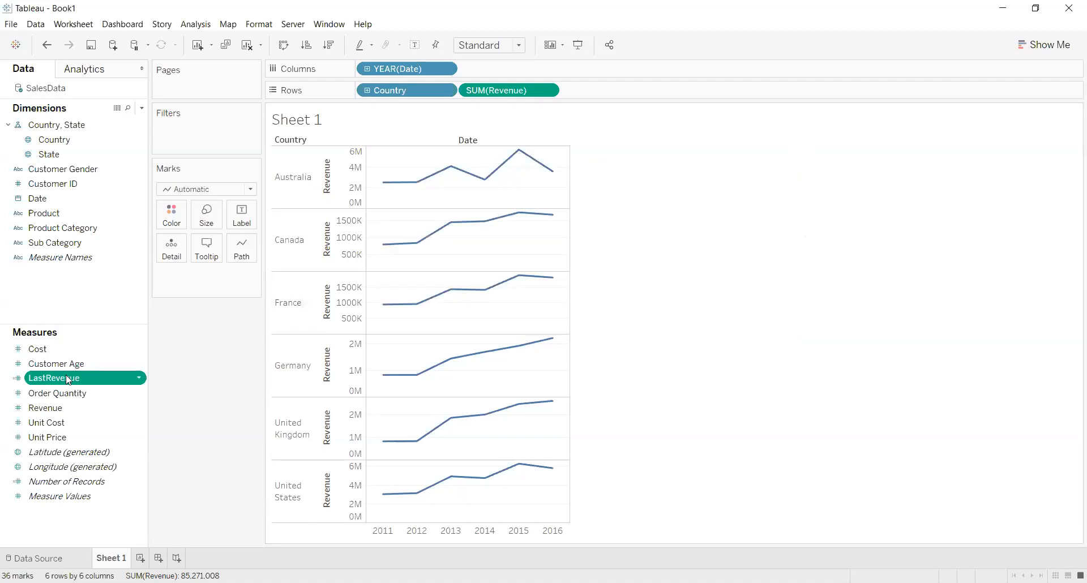
# Add LastRevenue to Rows after SUM(Revenue) and check its points across the country charts.
pyautogui.moveTo(68, 382); pyautogui.dragTo(638, 92)
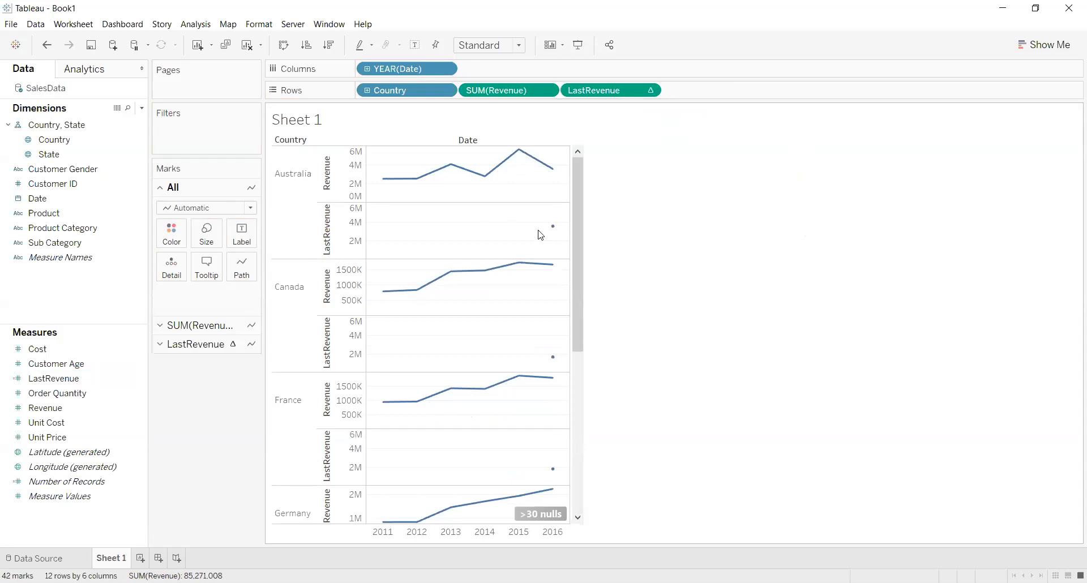
pyautogui.moveTo(454, 167)
pyautogui.moveTo(557, 229)
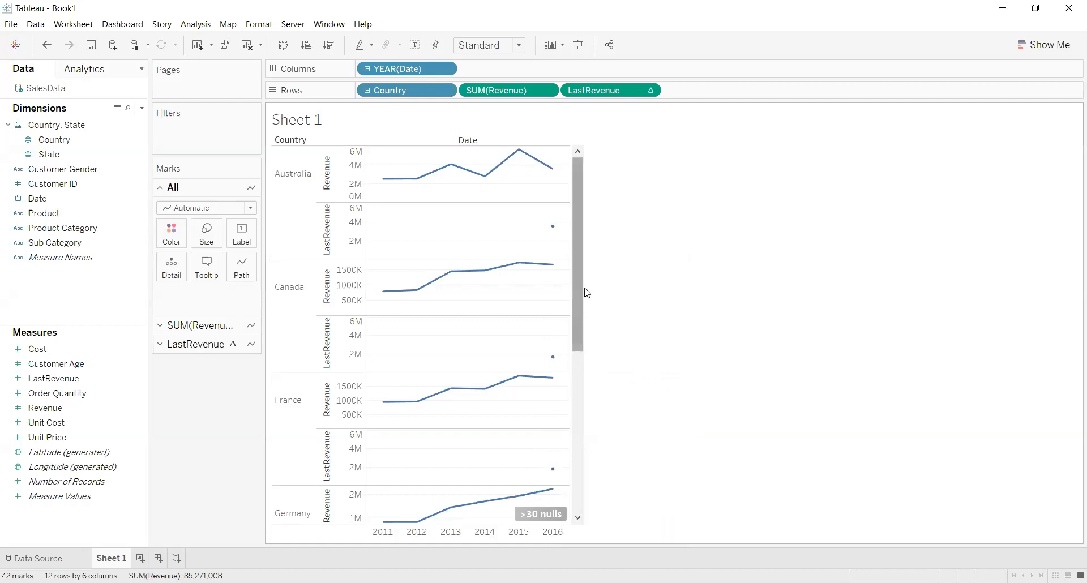
pyautogui.moveTo(579, 293); pyautogui.dragTo(577, 384)
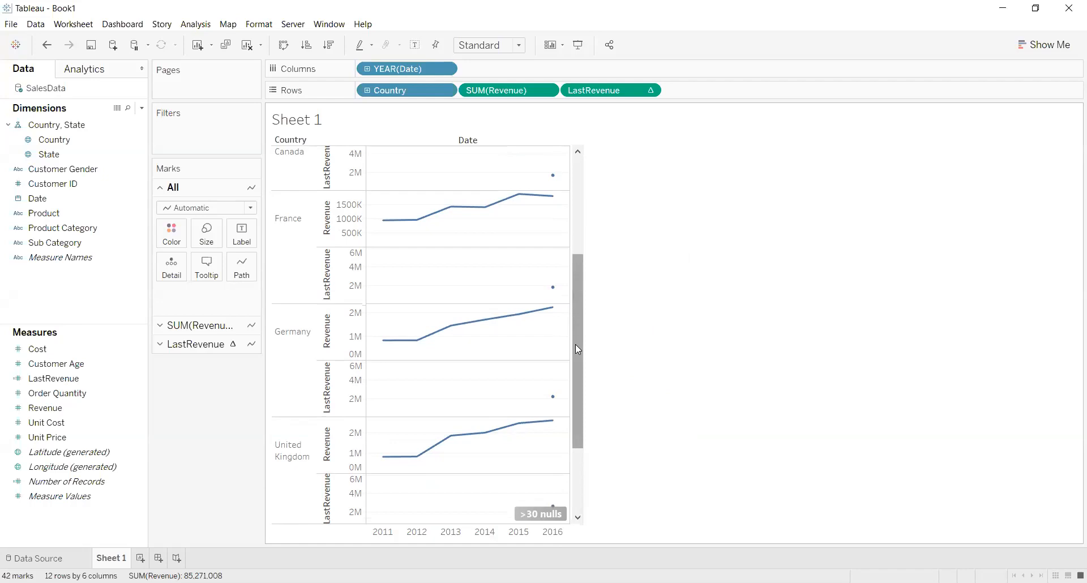
pyautogui.scroll(3, 578, 350)
pyautogui.moveTo(552, 169)
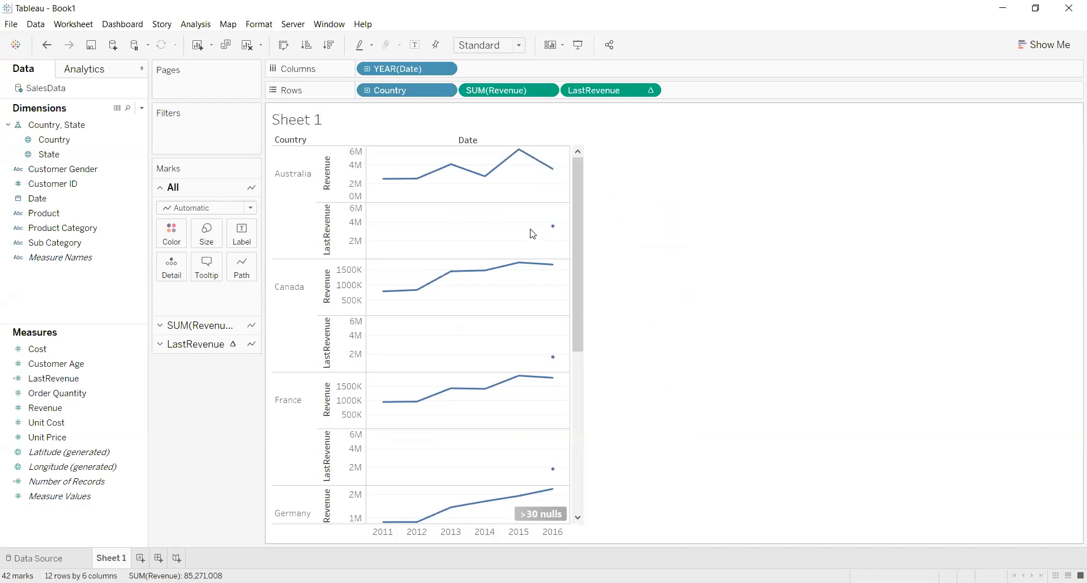
# Combine LastRevenue with Revenue as a dual axis, synchronize the two axes and check the end points.
pyautogui.rightClick(340, 237)
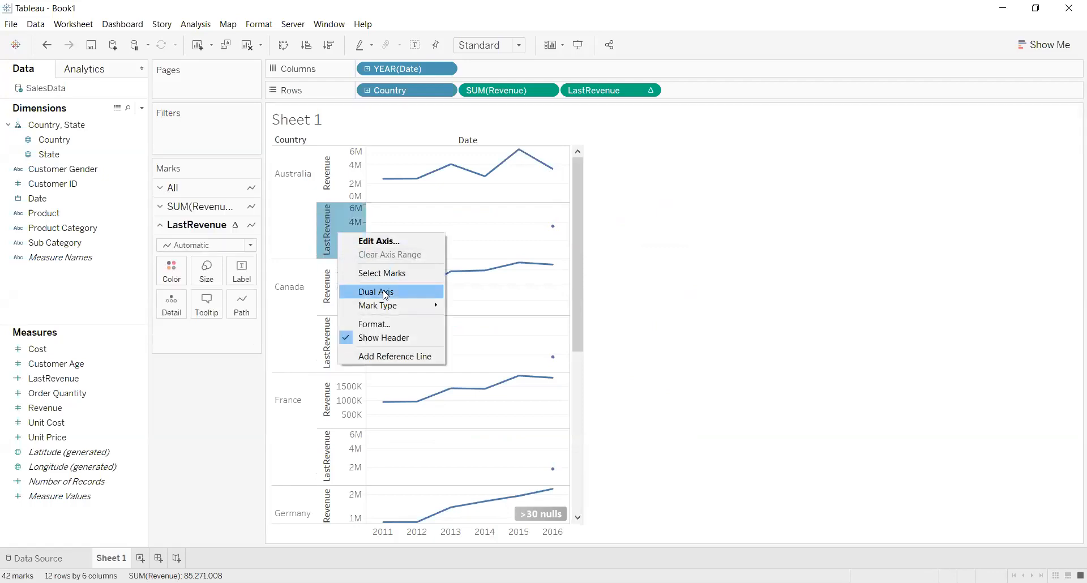
pyautogui.click(385, 293)
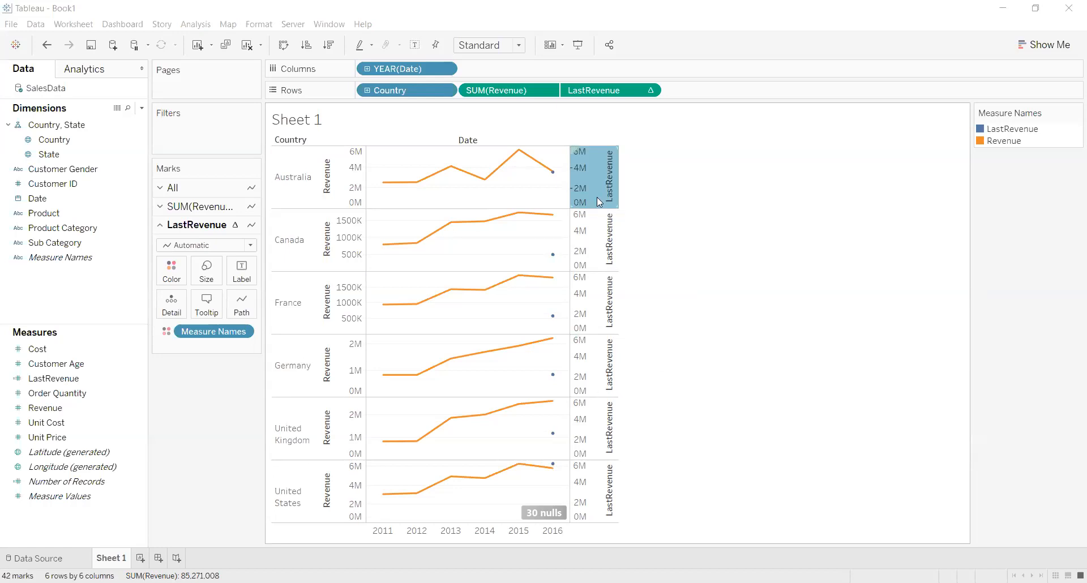
pyautogui.rightClick(595, 182)
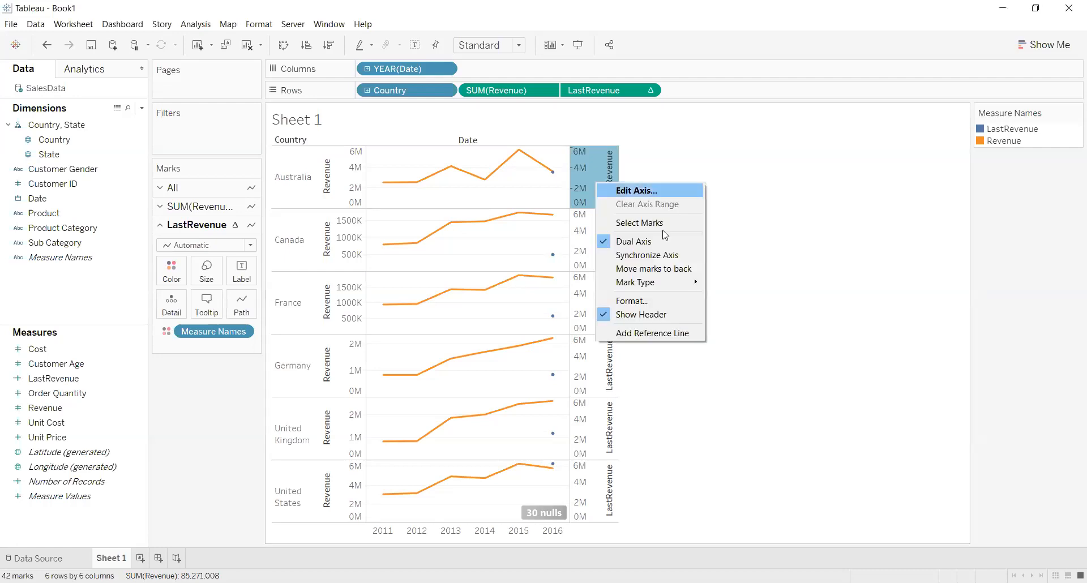
pyautogui.click(664, 256)
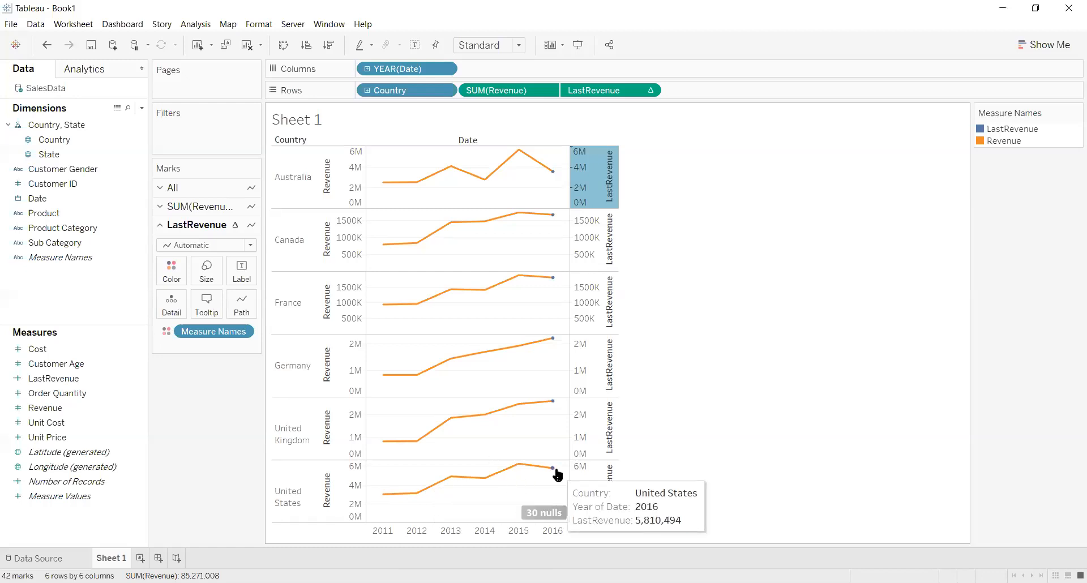
pyautogui.moveTo(553, 403)
pyautogui.click(660, 381)
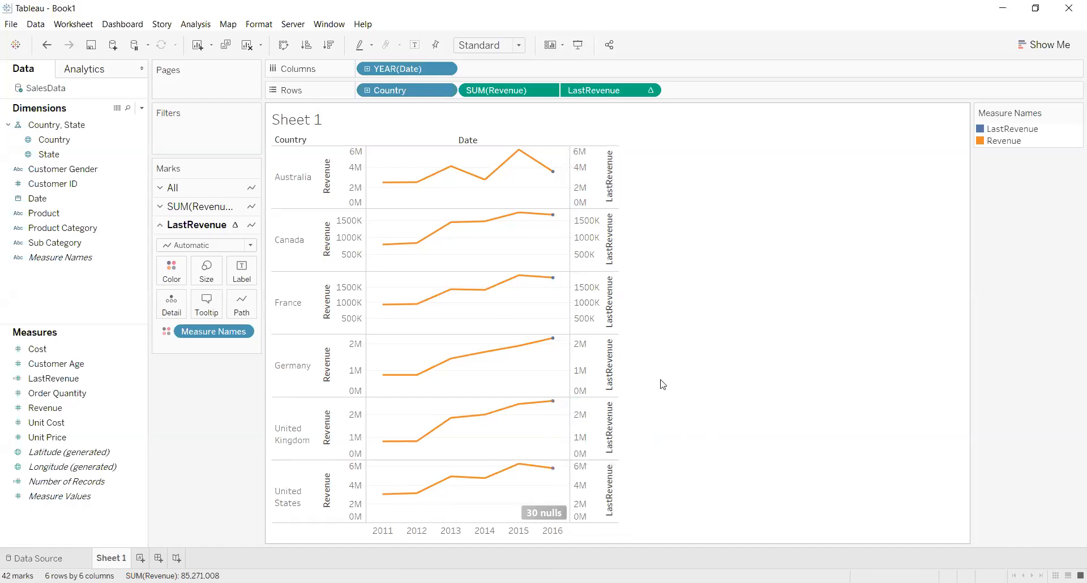
# Hide the LastRevenue axis header and the nulls indicator on the country charts.
pyautogui.rightClick(589, 225)
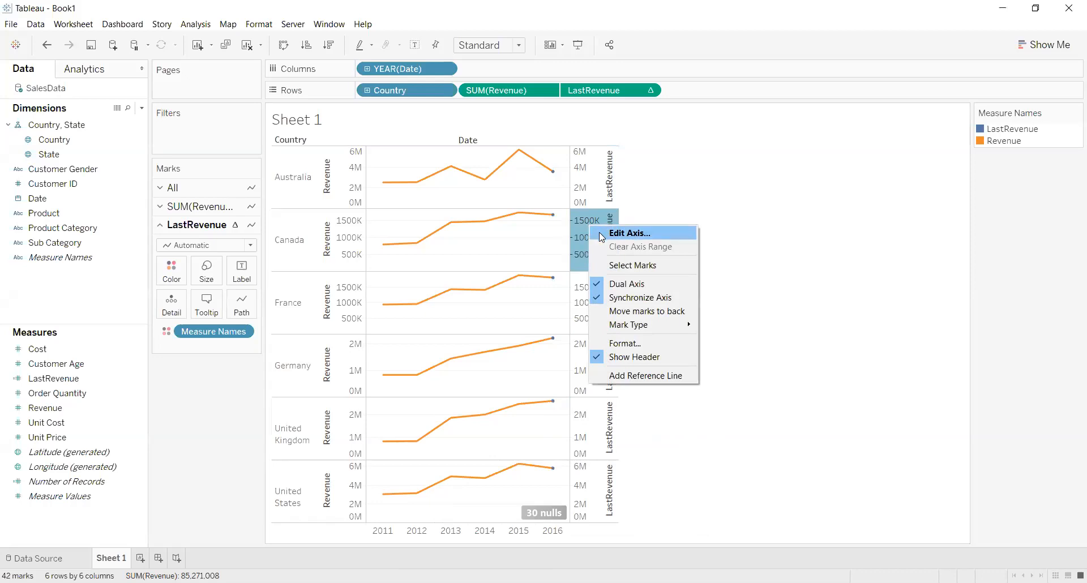
pyautogui.click(631, 358)
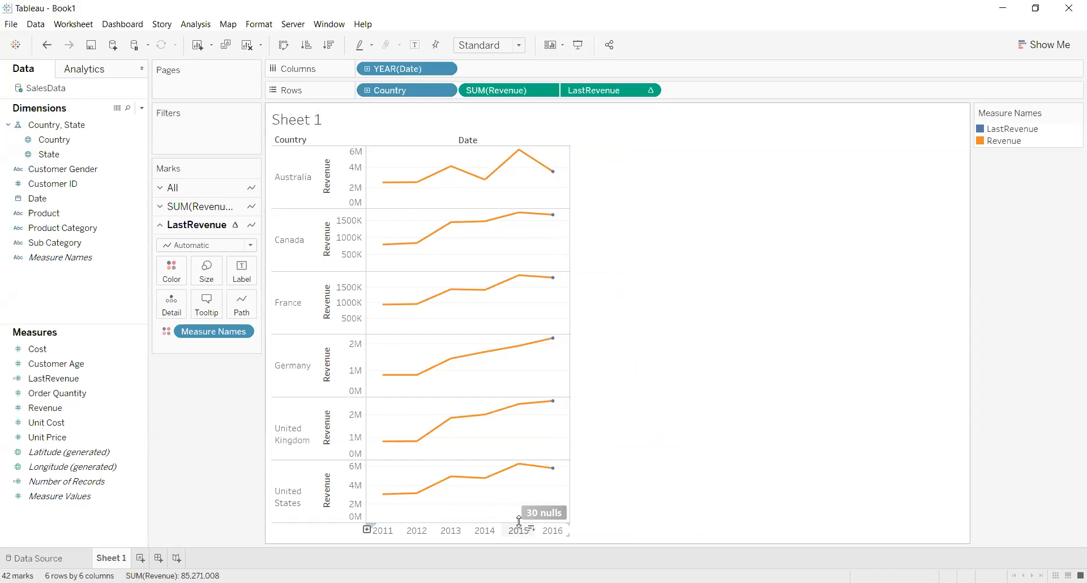
pyautogui.rightClick(545, 514)
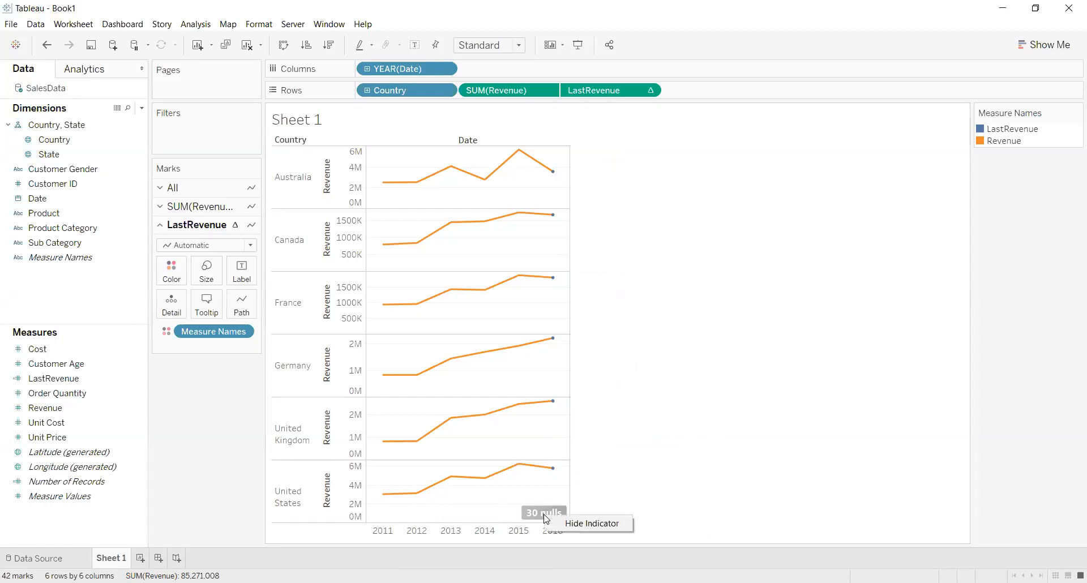
pyautogui.click(588, 524)
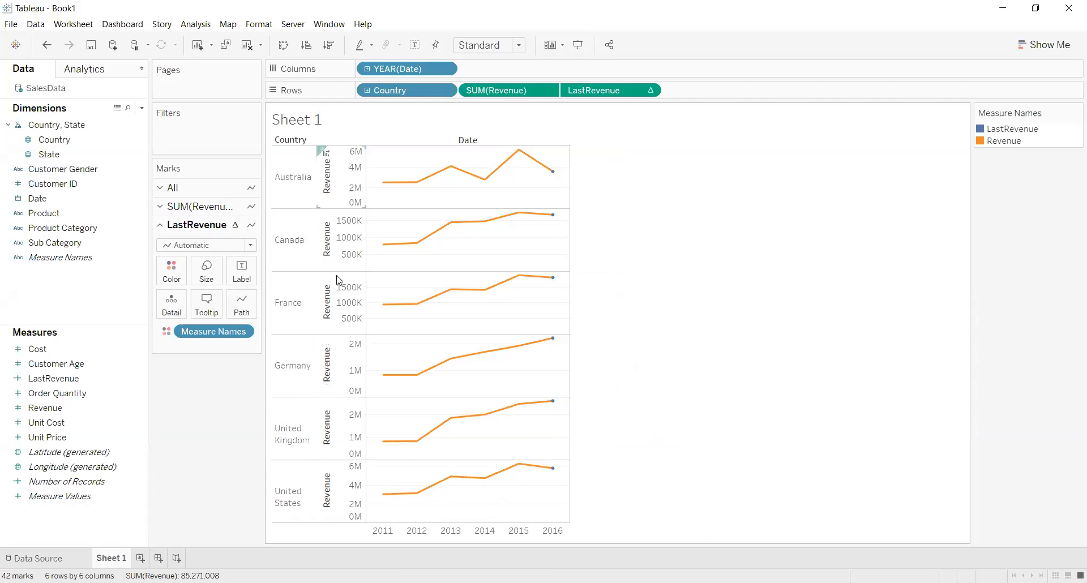
# Hide the Revenue axis header and check the values at the ends of Germany's line.
pyautogui.click(346, 252)
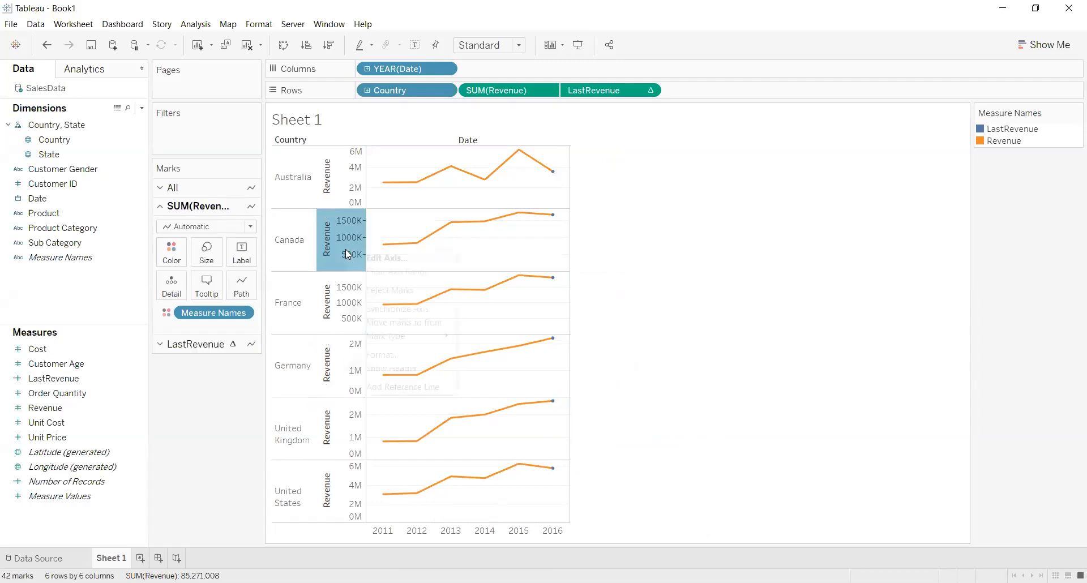
pyautogui.rightClick(346, 250)
pyautogui.click(370, 367)
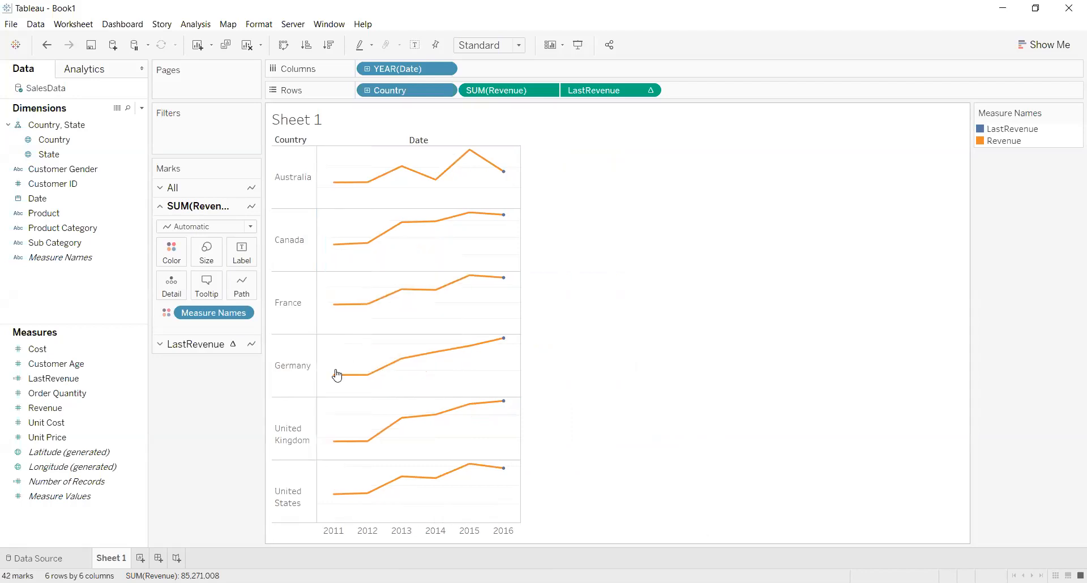
pyautogui.moveTo(506, 344)
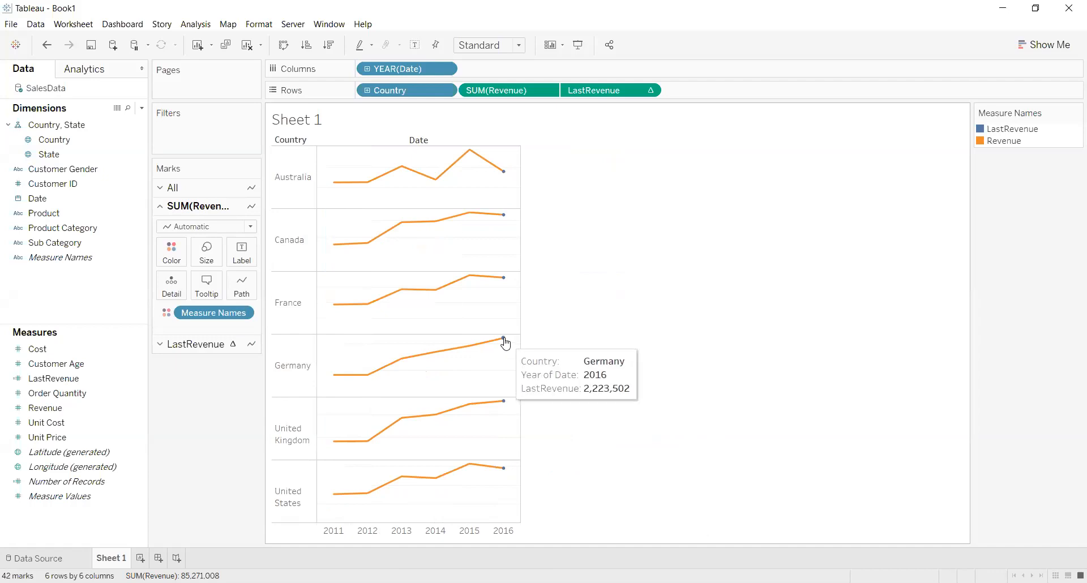
pyautogui.moveTo(339, 378)
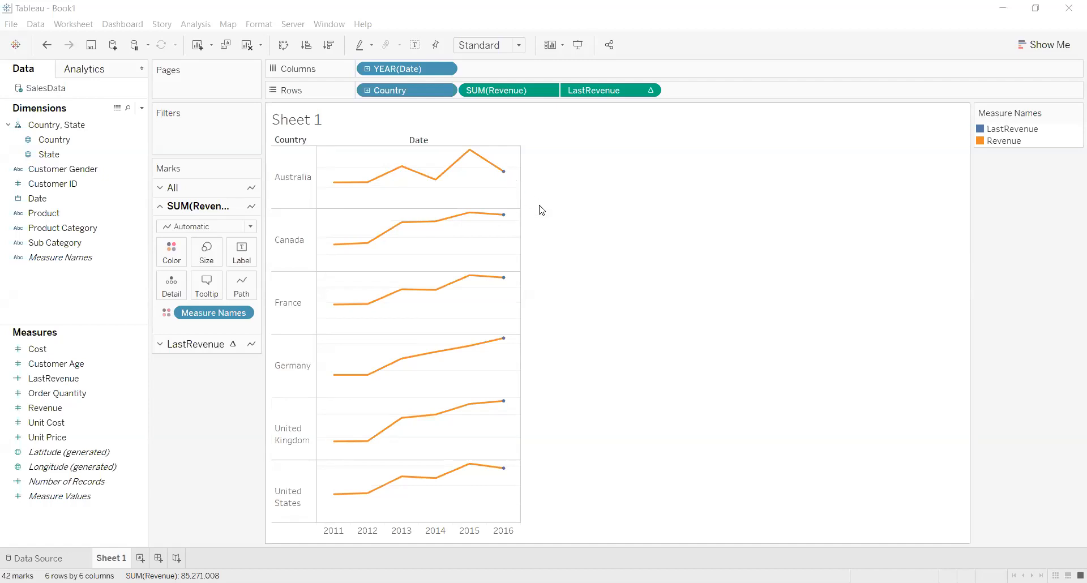
# Narrow the country line charts into compact sparklines and check their points from 2011 onward.
pyautogui.moveTo(497, 158)
pyautogui.moveTo(519, 370); pyautogui.dragTo(436, 358)
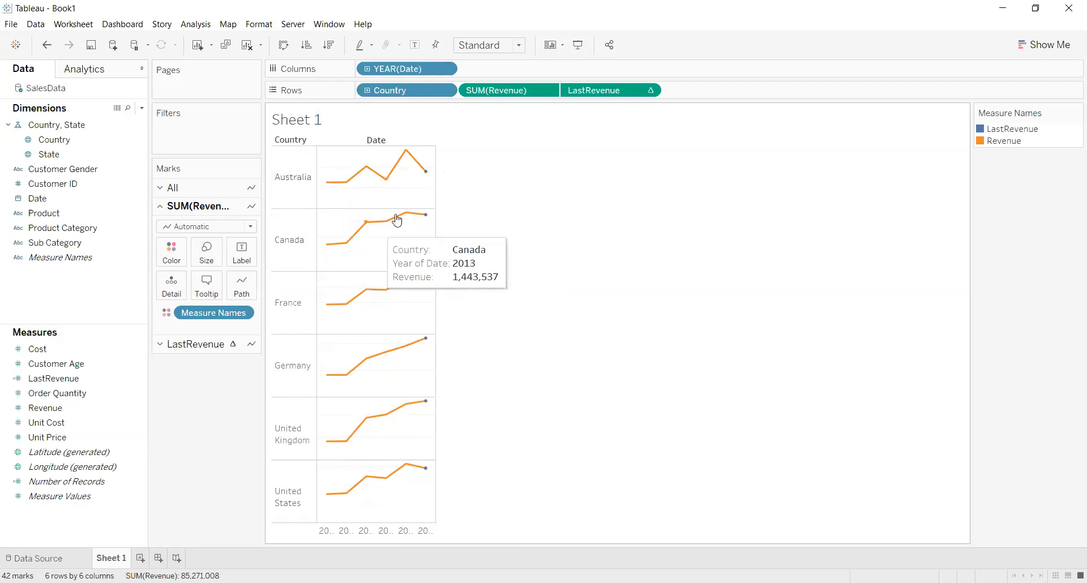
pyautogui.moveTo(328, 377)
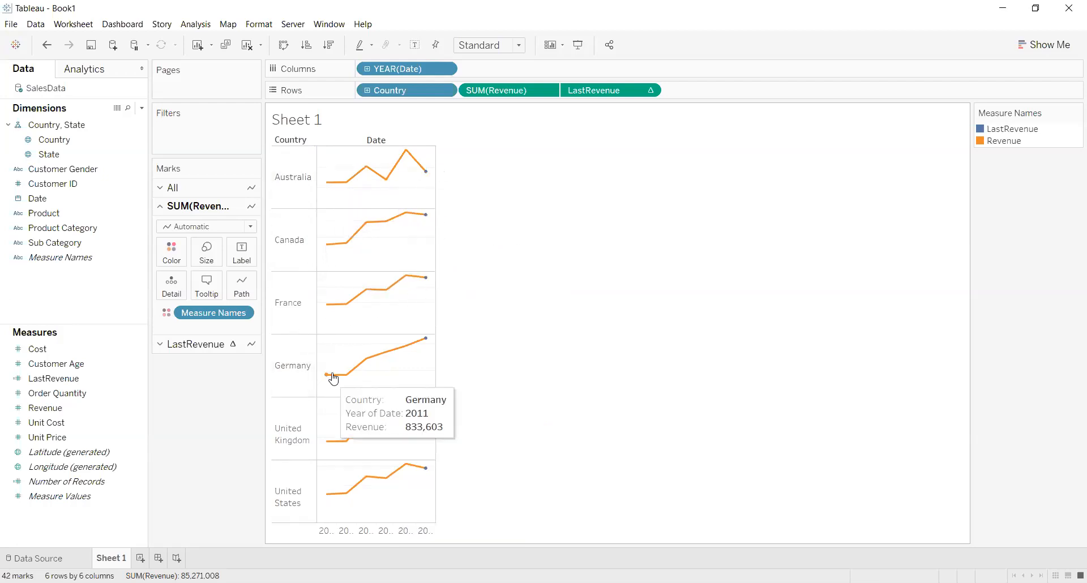
pyautogui.moveTo(364, 369)
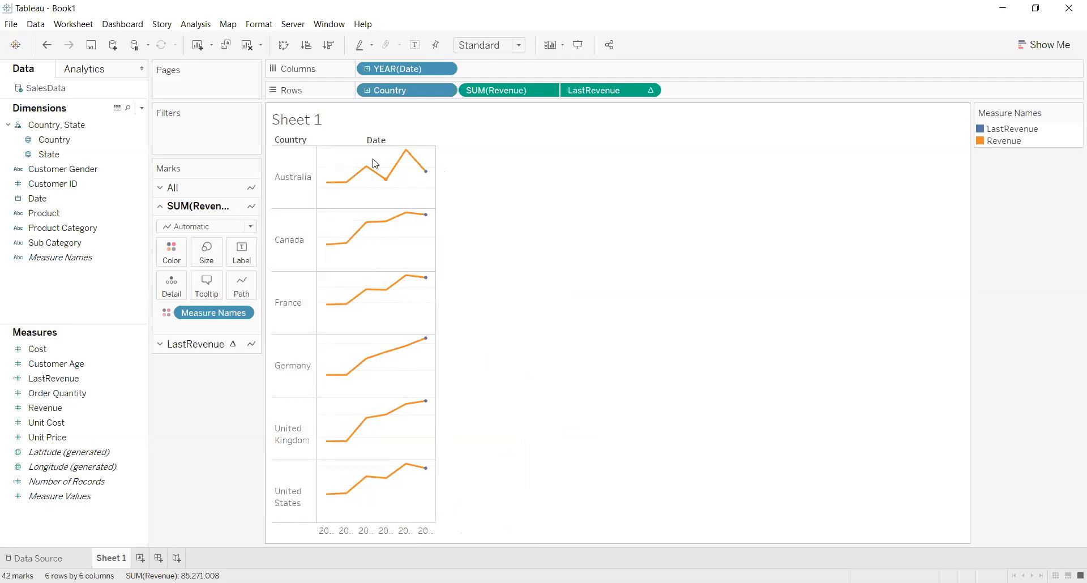
# Create a new worksheet and plot Country and State on a map.
pyautogui.click(140, 560)
pyautogui.moveTo(63, 140); pyautogui.dragTo(486, 245)
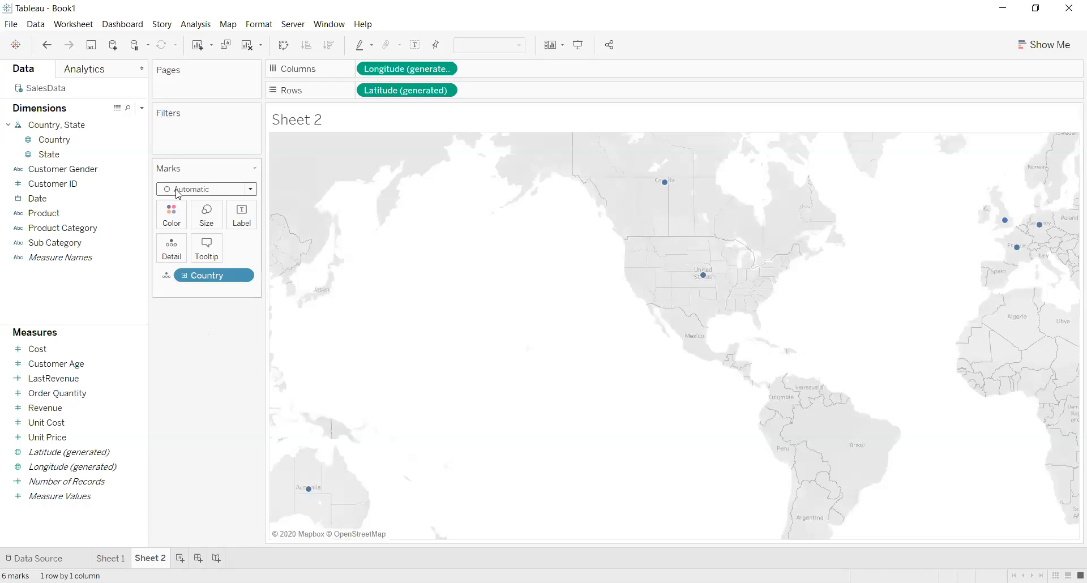
pyautogui.moveTo(57, 154); pyautogui.dragTo(428, 234)
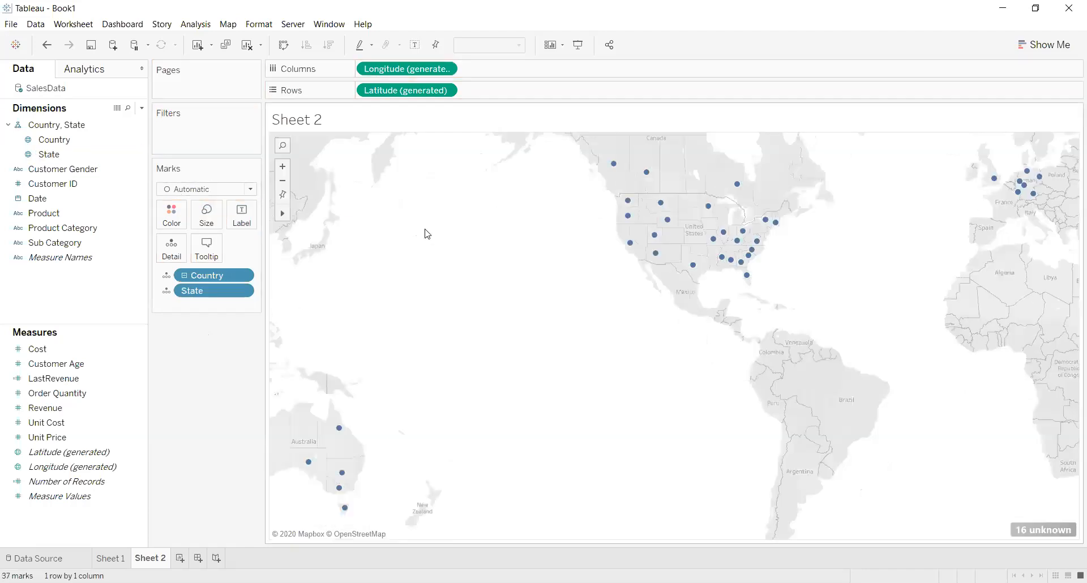
# Change the mark type to Map and colour the regions by State.
pyautogui.click(249, 190)
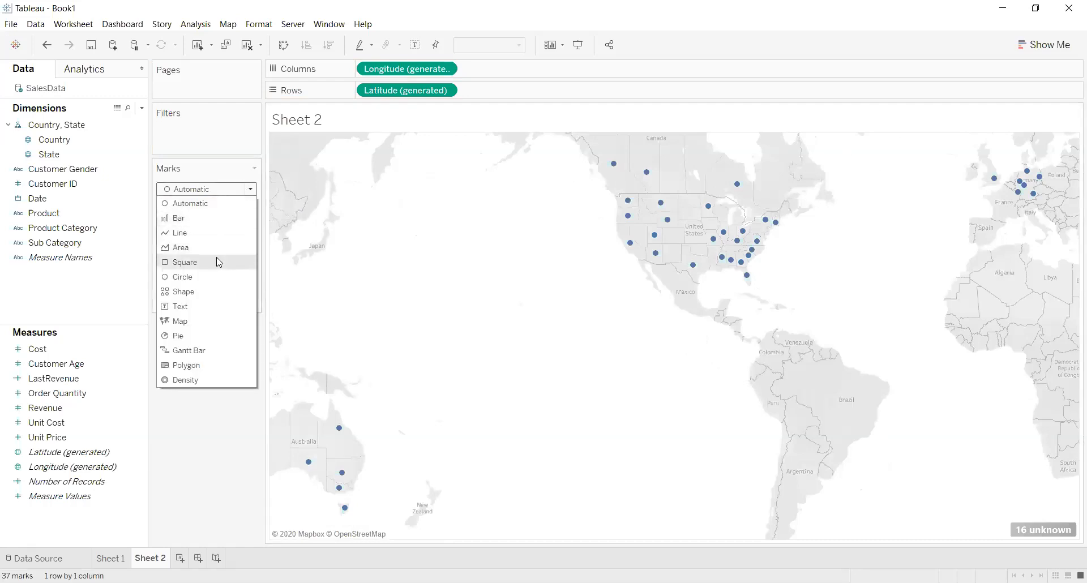
pyautogui.click(210, 320)
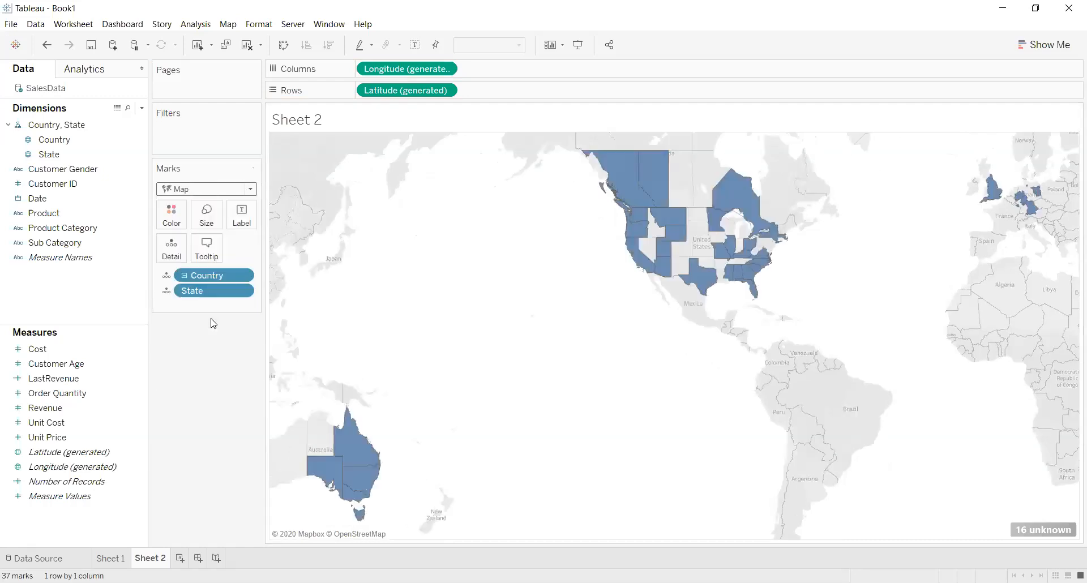
pyautogui.moveTo(55, 154); pyautogui.dragTo(177, 218)
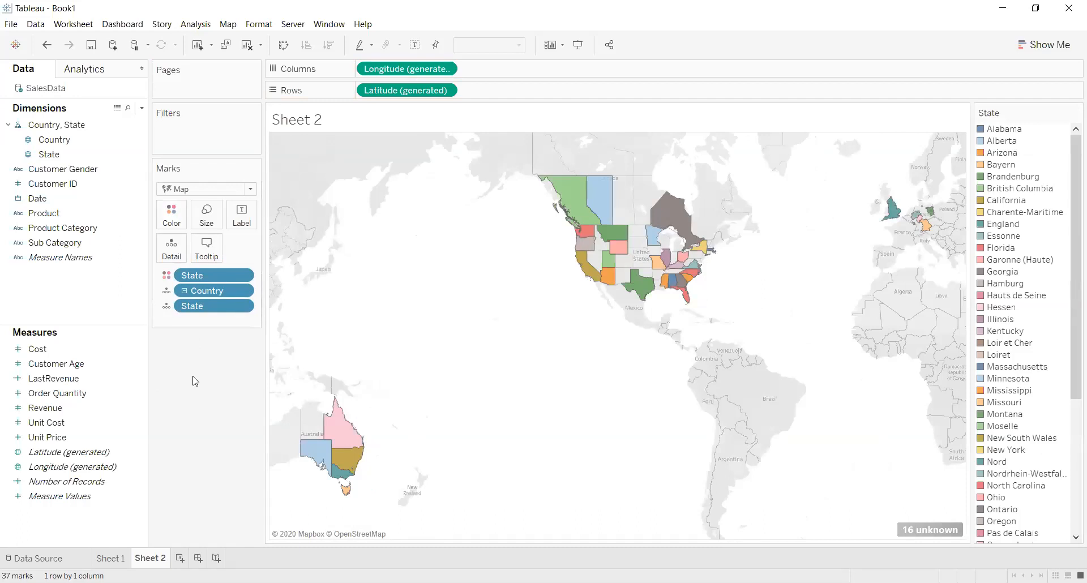
# Create another new worksheet and add Product Category to Columns.
pyautogui.click(180, 558)
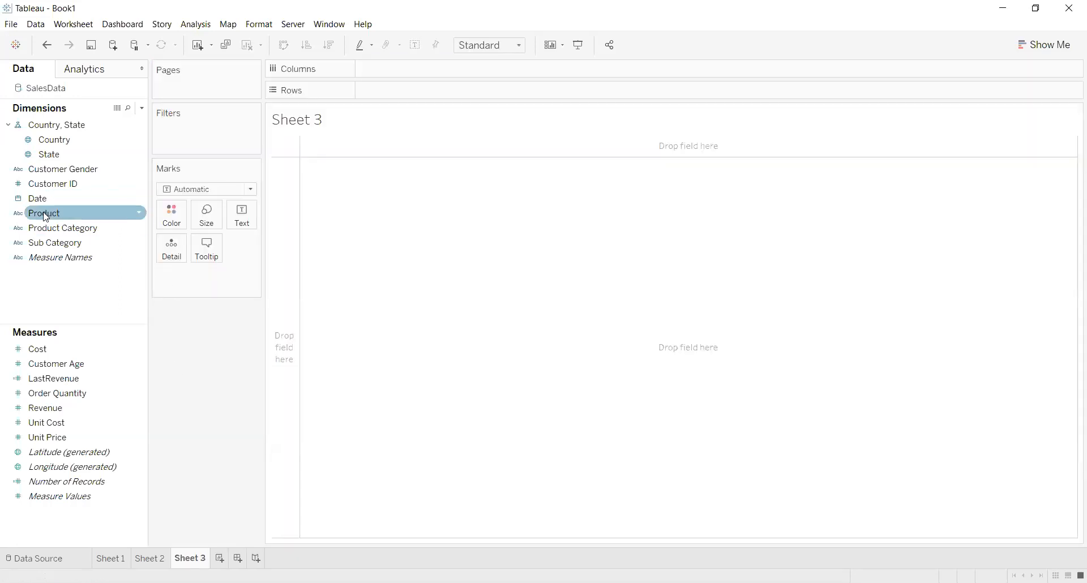
pyautogui.moveTo(63, 230); pyautogui.dragTo(418, 71)
pyautogui.moveTo(99, 248); pyautogui.dragTo(568, 75)
pyautogui.moveTo(384, 196)
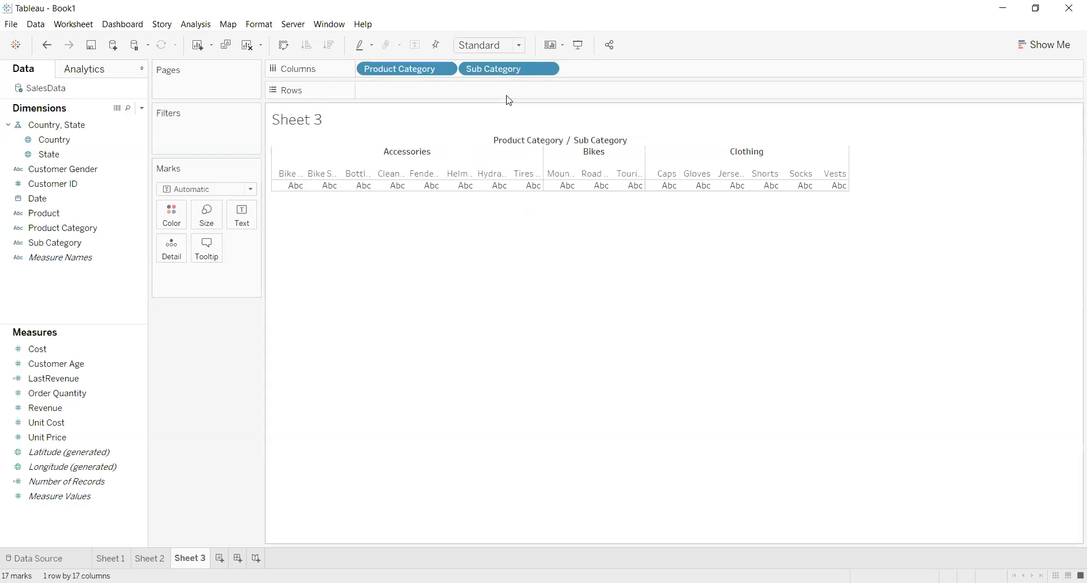
pyautogui.moveTo(502, 72); pyautogui.dragTo(205, 338)
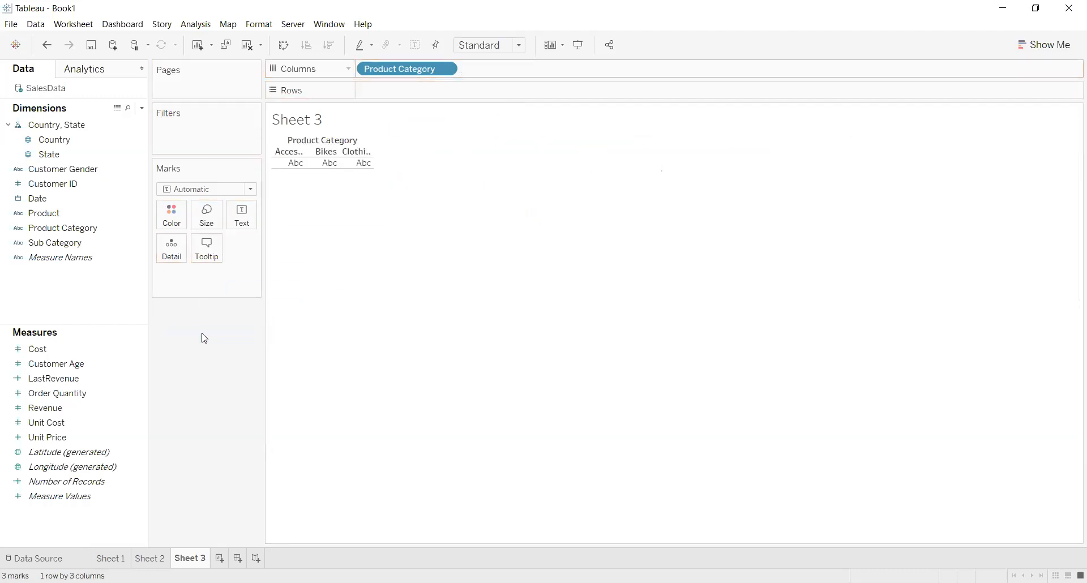
# Add Country to Columns after Product Category and Revenue to Rows to build a bar chart.
pyautogui.moveTo(67, 150); pyautogui.dragTo(567, 76)
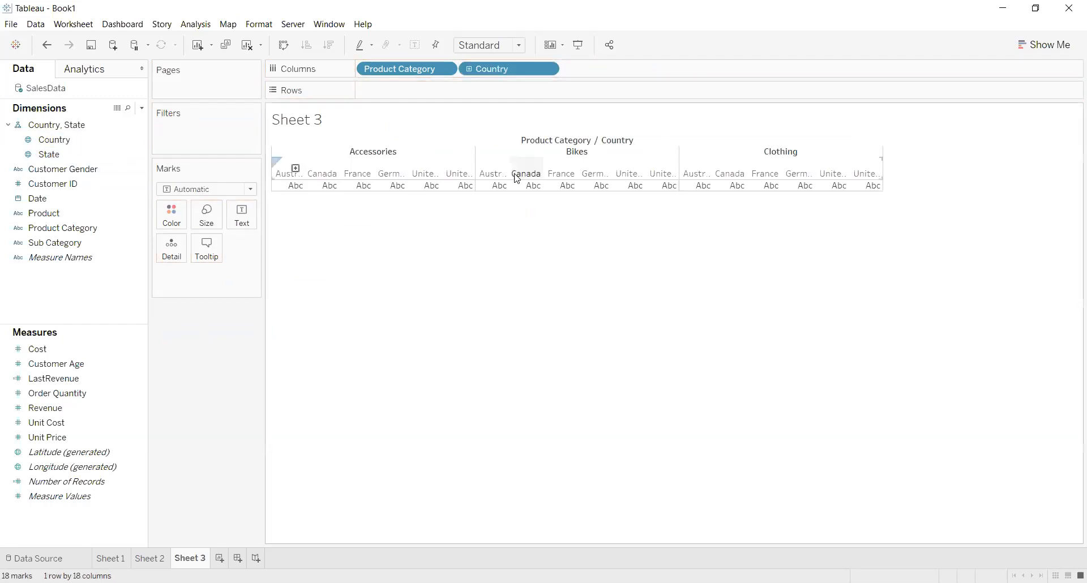
pyautogui.moveTo(64, 410); pyautogui.dragTo(443, 93)
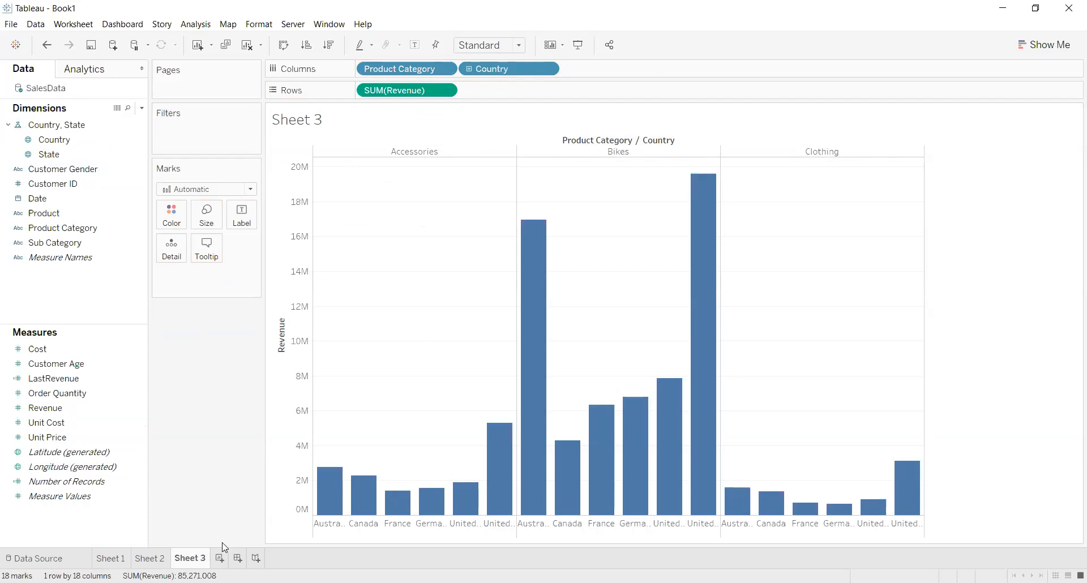
# Colour the bars by Product Category and sort the countries by Revenue in descending order.
pyautogui.click(104, 232)
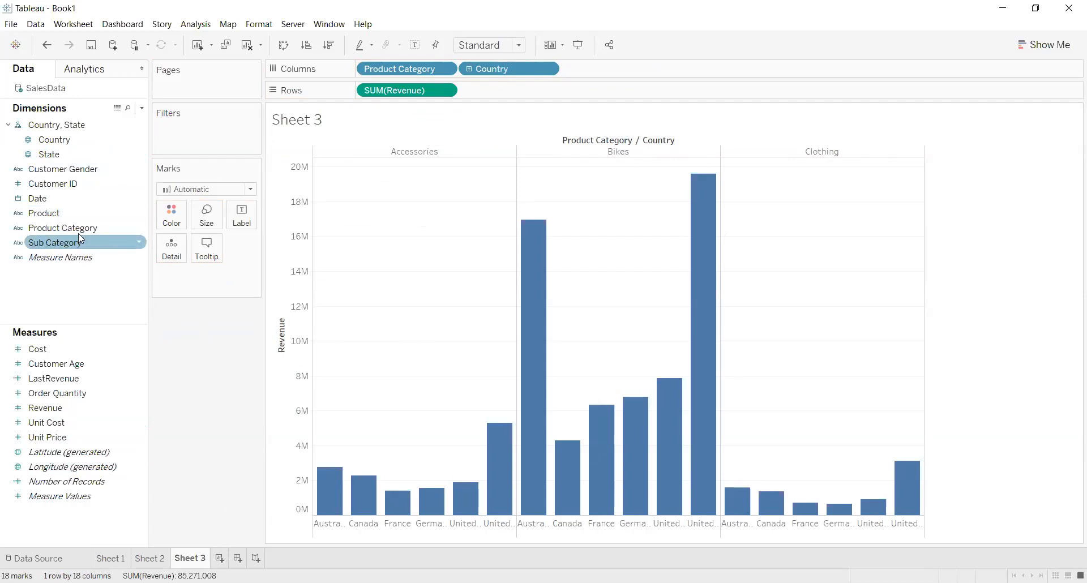
pyautogui.moveTo(78, 234); pyautogui.dragTo(175, 214)
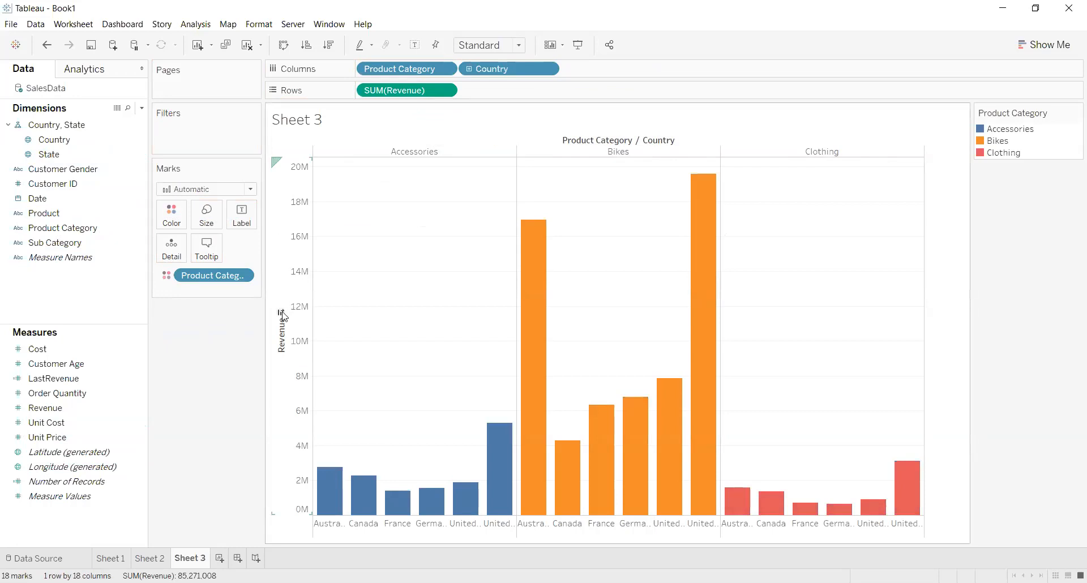
pyautogui.click(281, 313)
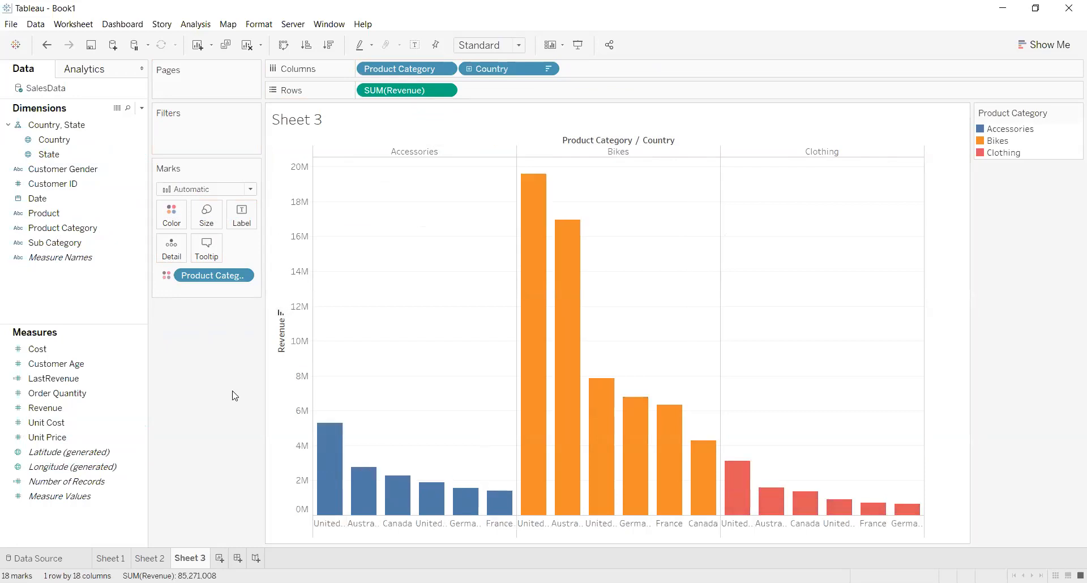
# Create a new dashboard and place the Sheet 2 map on it.
pyautogui.click(239, 559)
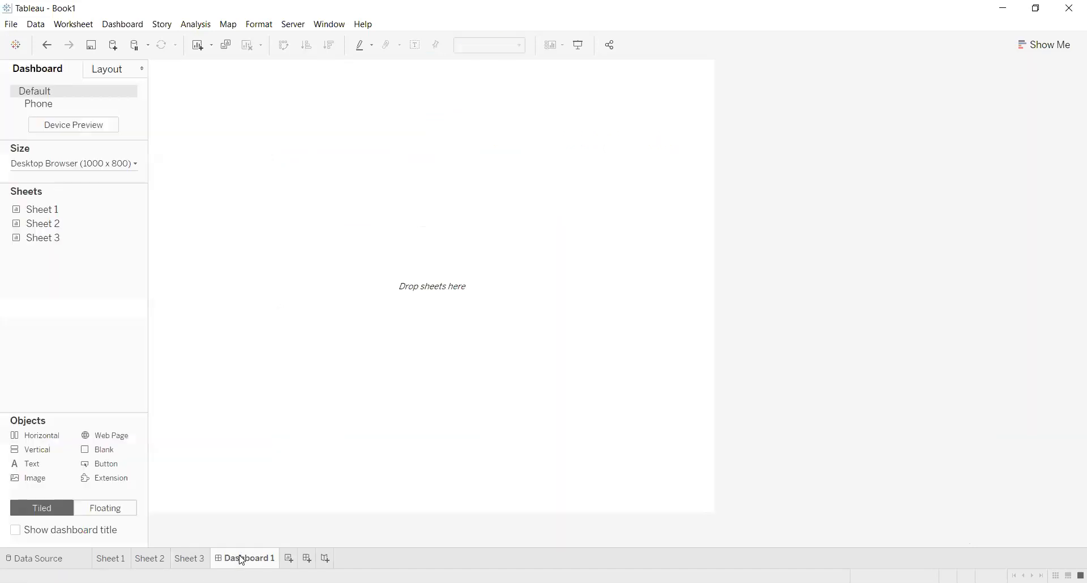
pyautogui.moveTo(70, 210)
pyautogui.moveTo(62, 222); pyautogui.dragTo(407, 158)
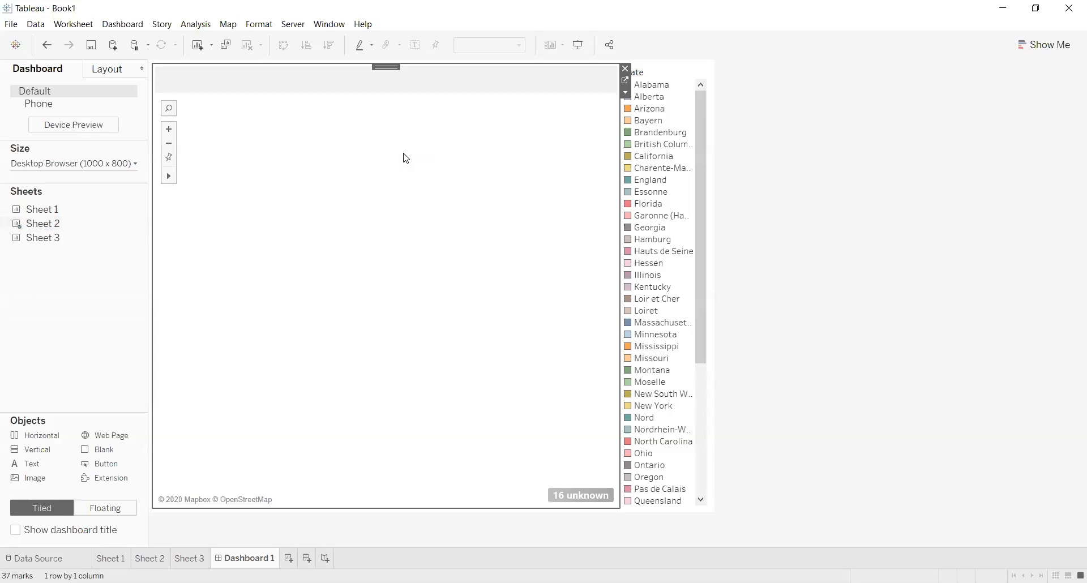
# Add the Sheet 3 bar chart below the map and the Sheet 1 sparklines to the right of the bar chart.
pyautogui.moveTo(48, 237)
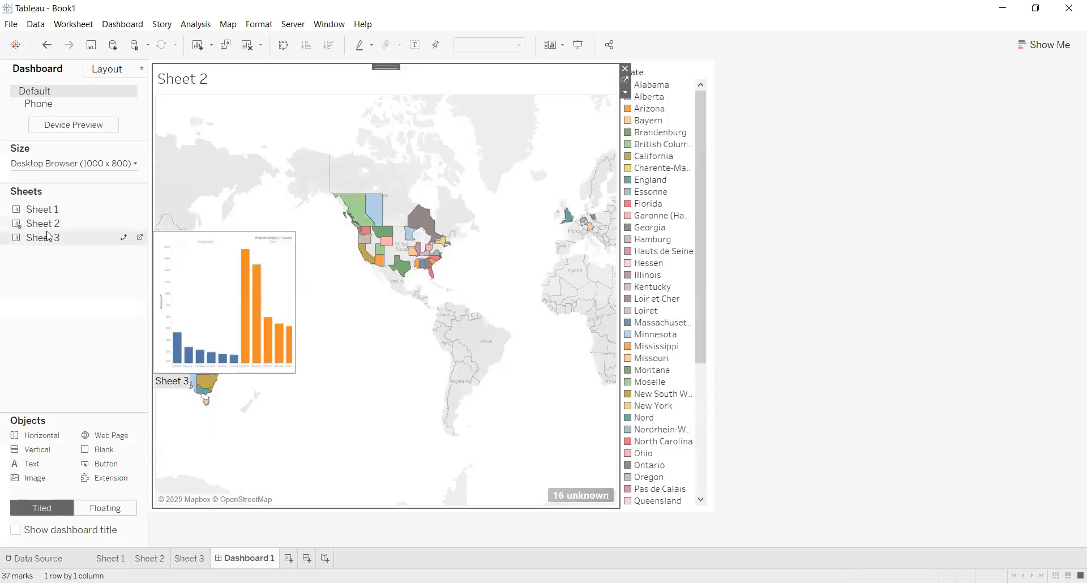
pyautogui.moveTo(49, 236); pyautogui.dragTo(257, 434)
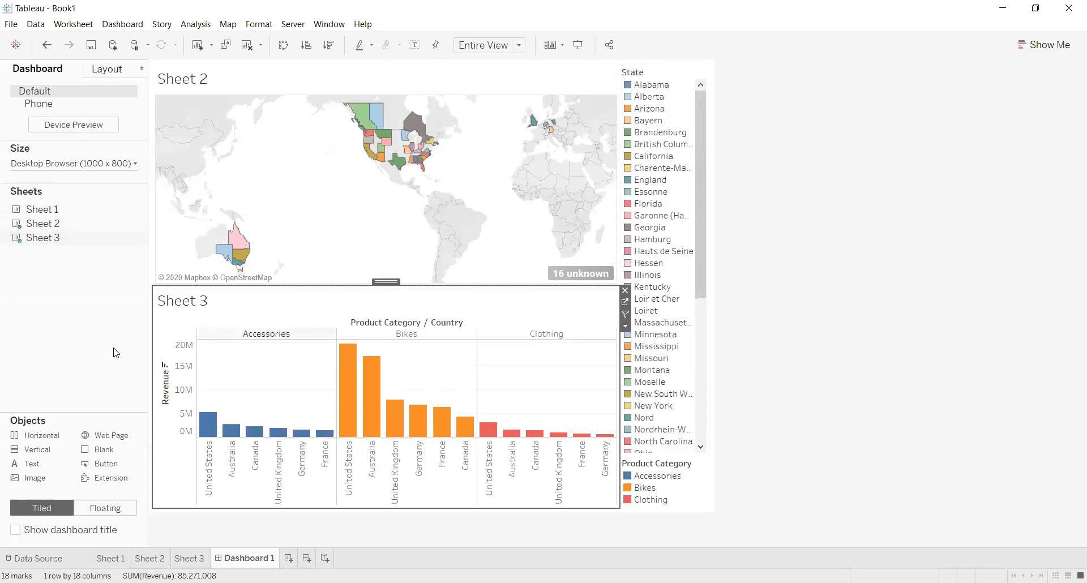
pyautogui.moveTo(55, 241)
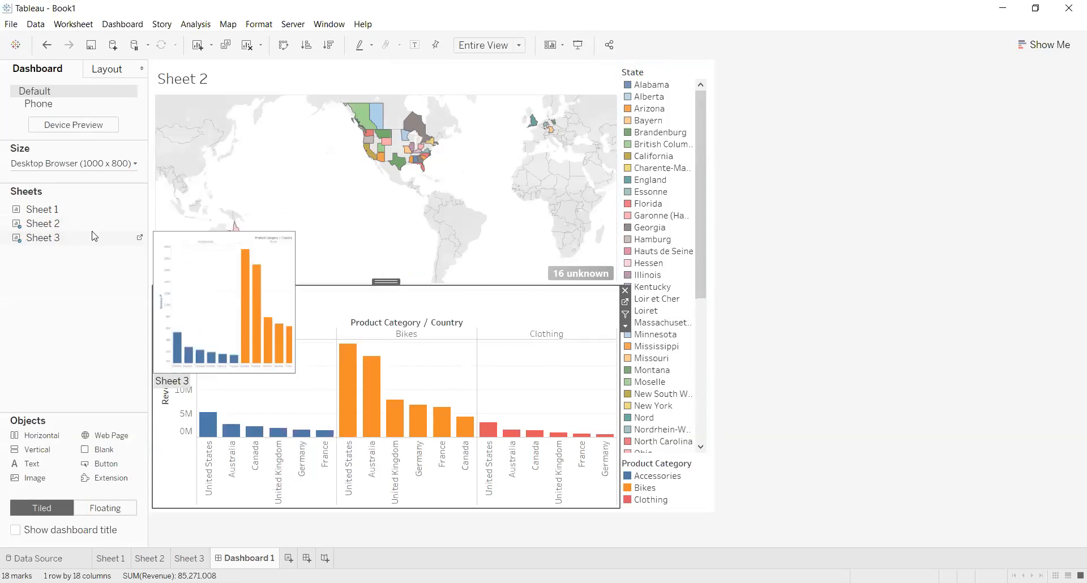
pyautogui.moveTo(59, 209); pyautogui.dragTo(602, 385)
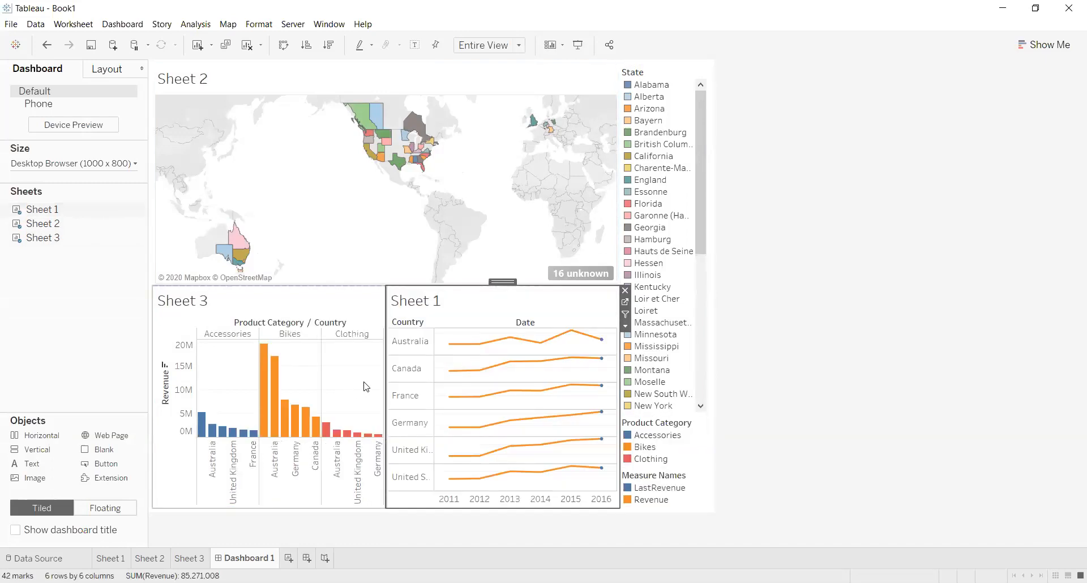
# Widen the Sheet 3 bar chart and narrow the Sheet 1 sparklines beside it.
pyautogui.moveTo(385, 376); pyautogui.dragTo(511, 382)
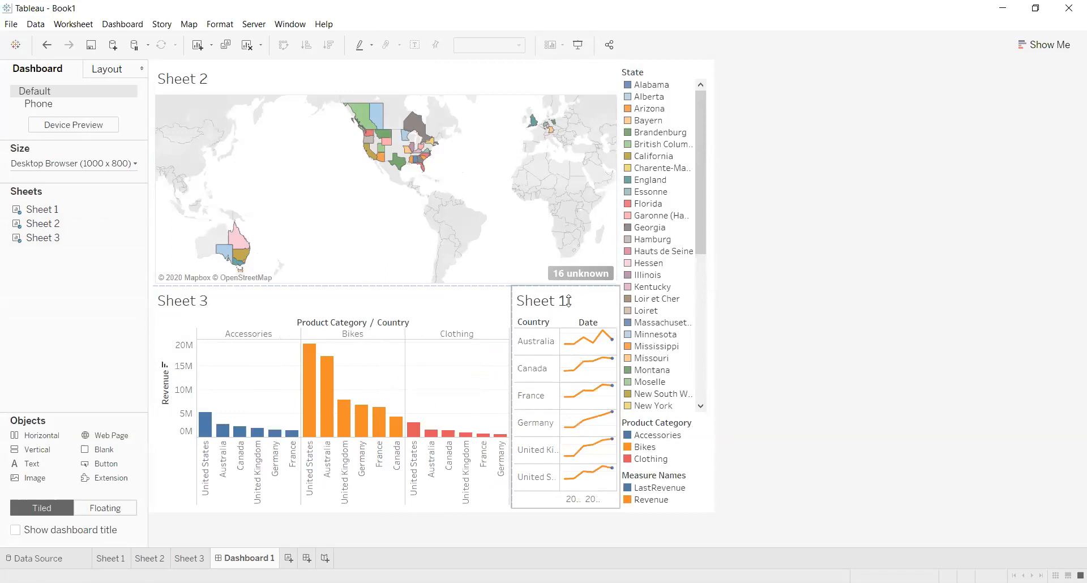
pyautogui.click(565, 265)
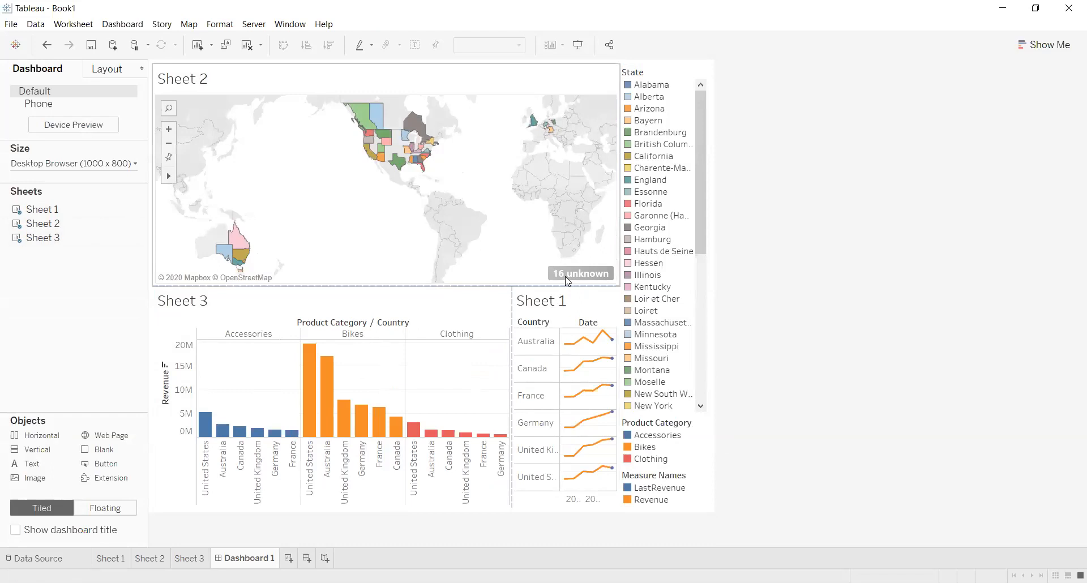
pyautogui.click(768, 330)
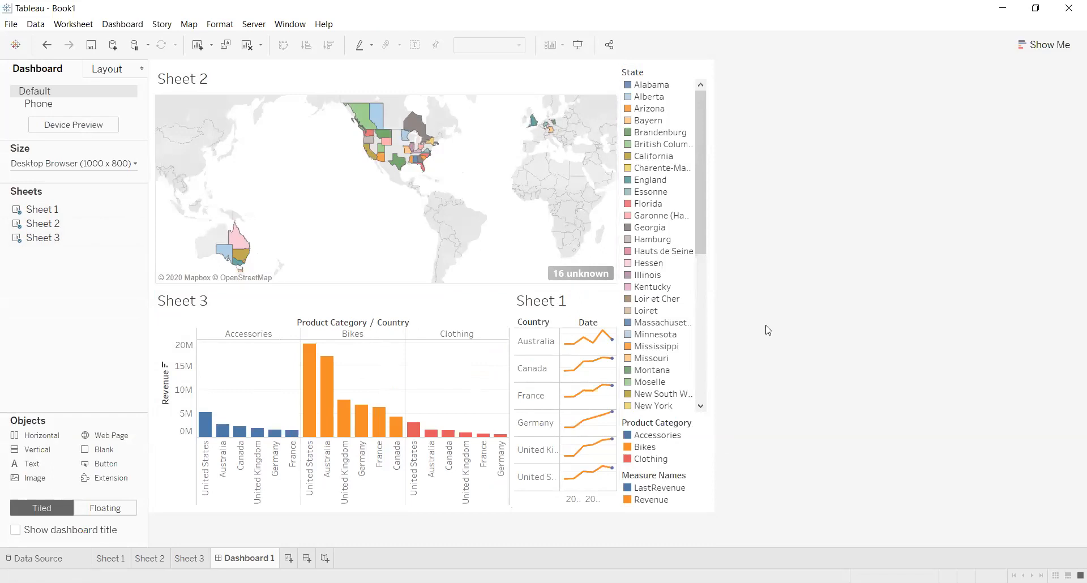
# Use the Sheet 2 map as a dashboard filter and select the United States states and Ontario on it.
pyautogui.click(512, 83)
pyautogui.click(625, 92)
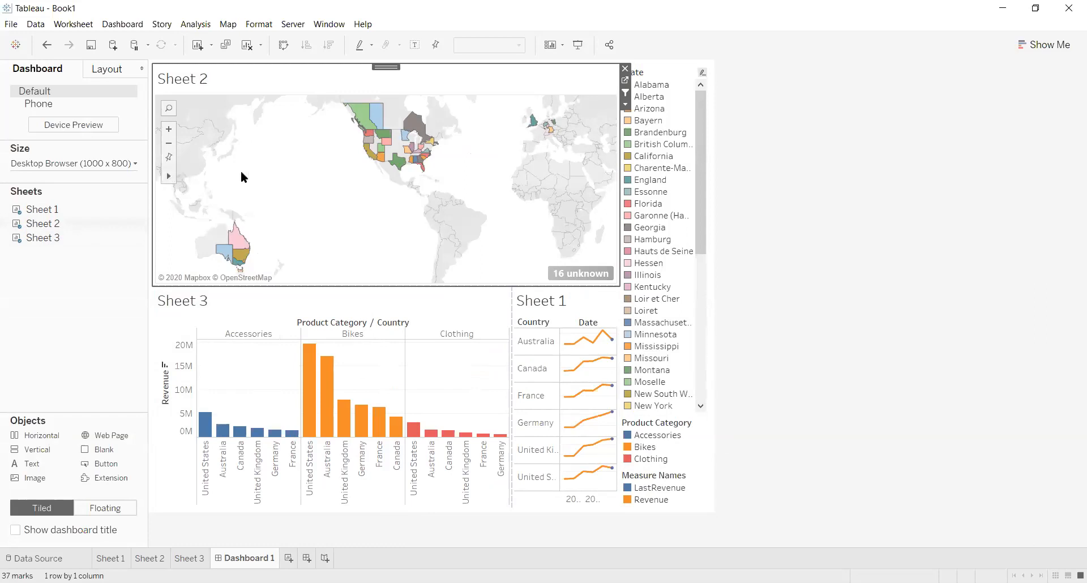
pyautogui.moveTo(366, 139)
pyautogui.mouseDown()
pyautogui.moveTo(434, 136)
pyautogui.moveTo(428, 164)
pyautogui.moveTo(376, 173)
pyautogui.mouseUp()
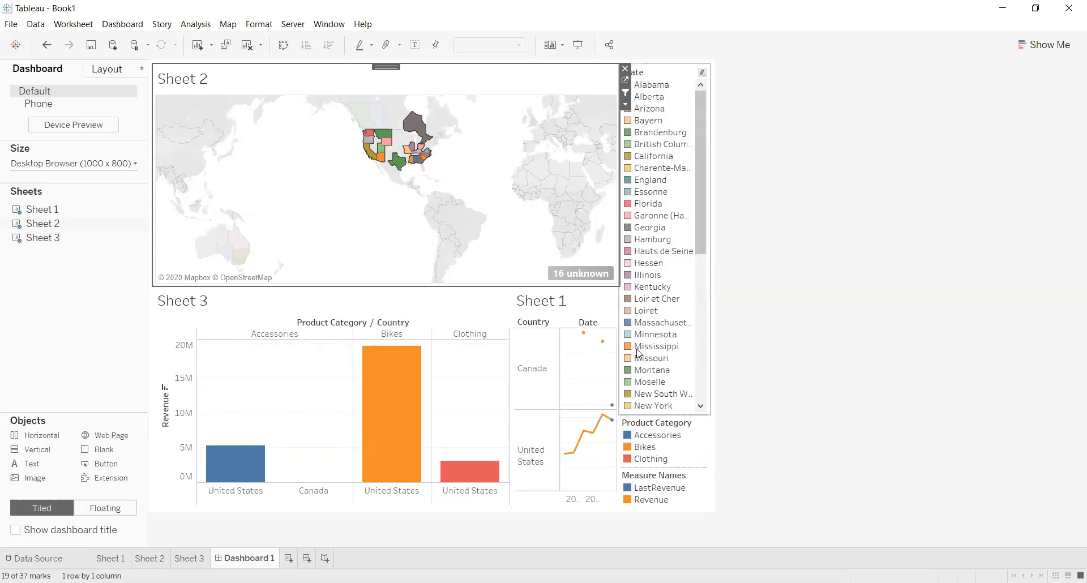
# Remove the State color legend from the dashboard.
pyautogui.rightClick(678, 86)
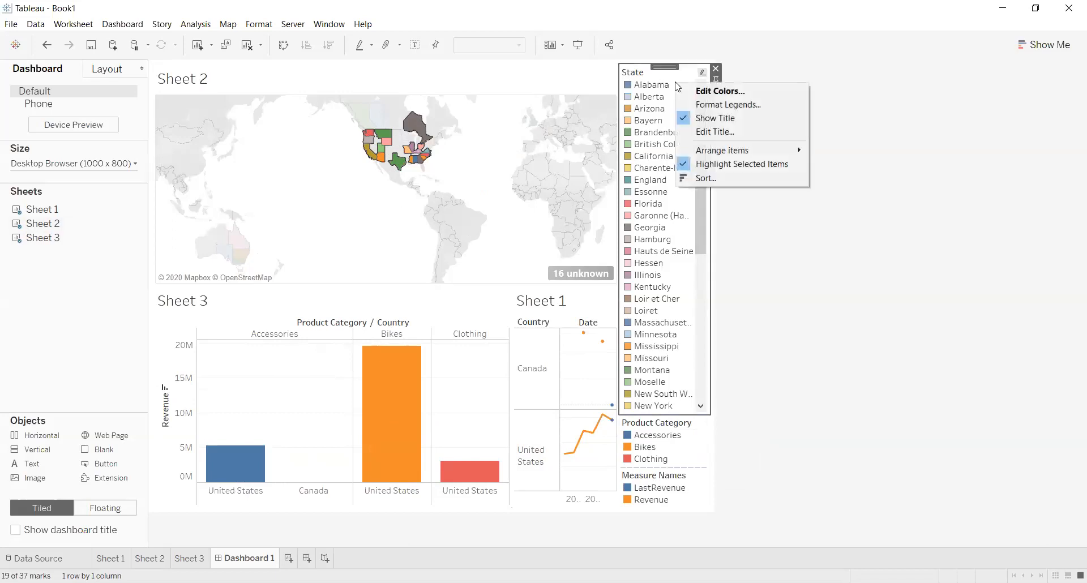
pyautogui.click(716, 68)
pyautogui.click(716, 68)
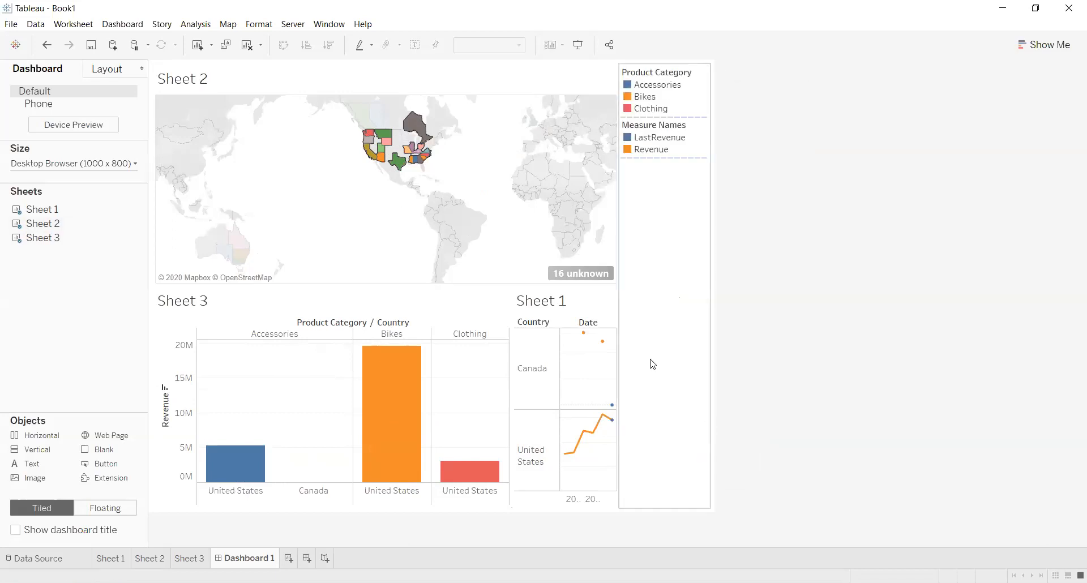
# Narrow the legend column to give the dashboard charts more room, and widen the Sheet 1 sparklines slightly.
pyautogui.click(593, 300)
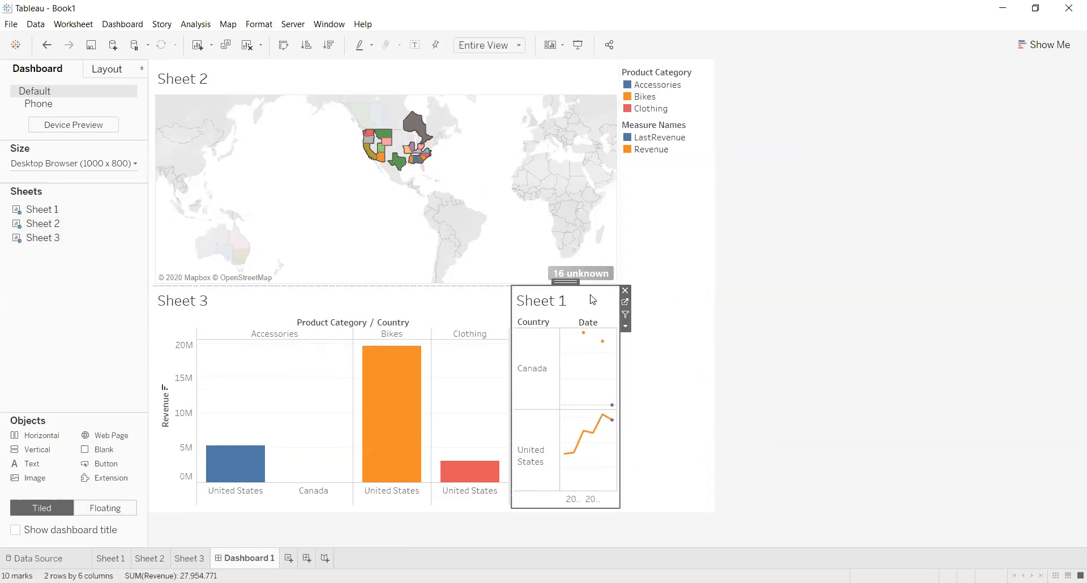
pyautogui.moveTo(619, 378); pyautogui.dragTo(667, 379)
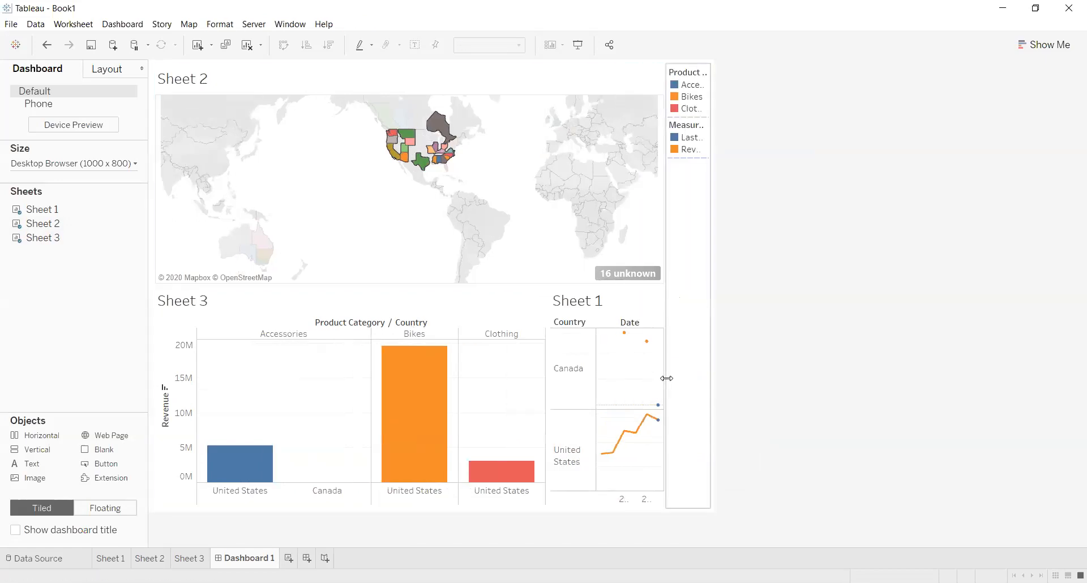
pyautogui.moveTo(548, 385); pyautogui.dragTo(540, 385)
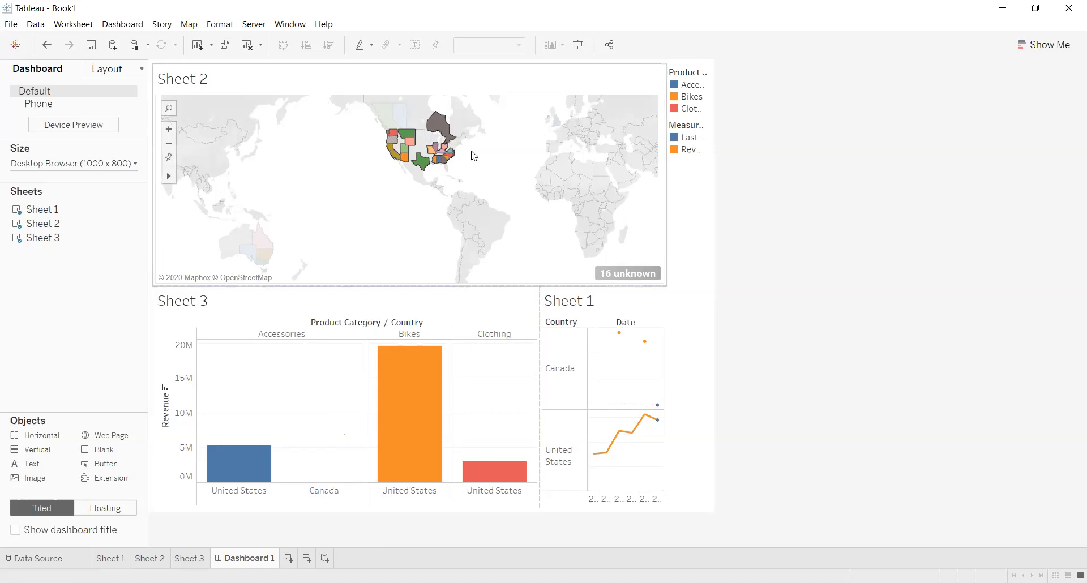
# Stop using the Sheet 2 map as a dashboard filter.
pyautogui.click(454, 85)
pyautogui.click(674, 93)
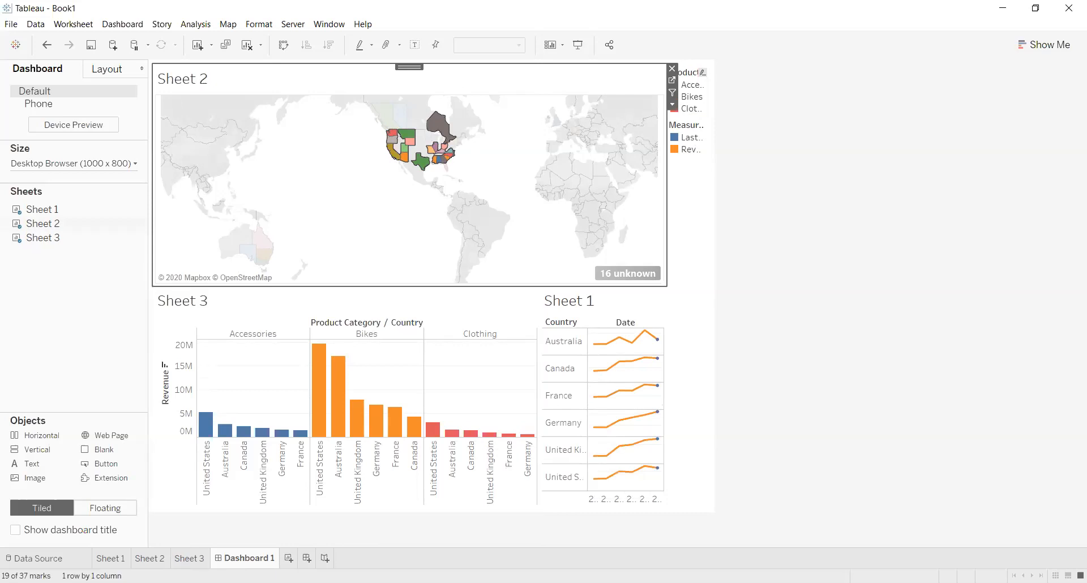
# Open Sheet 1 and examine the revenue trend and last-revenue point of each country's sparkline.
pyautogui.click(114, 560)
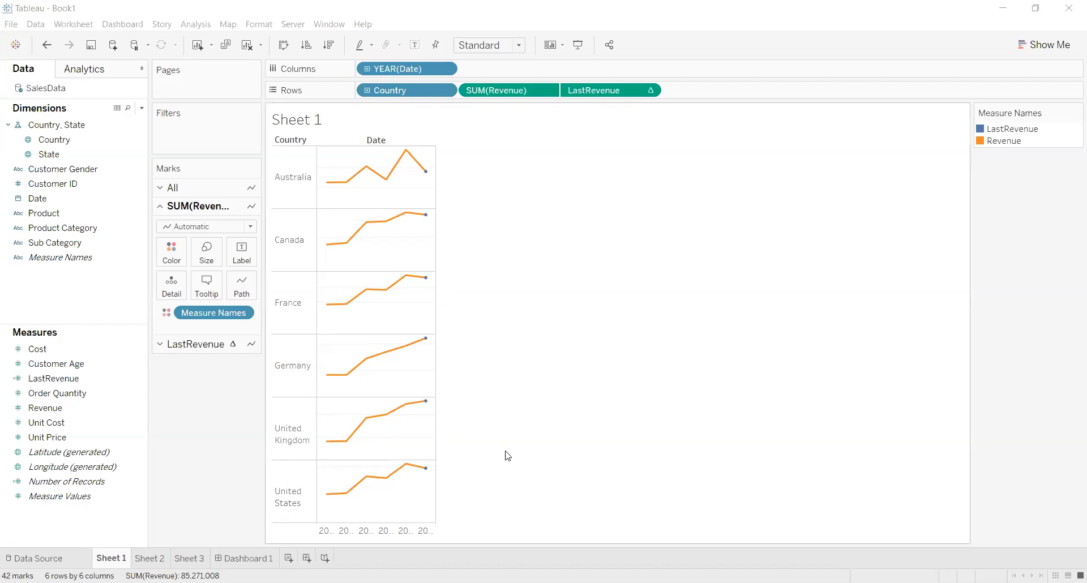
pyautogui.moveTo(327, 383)
pyautogui.moveTo(428, 168)
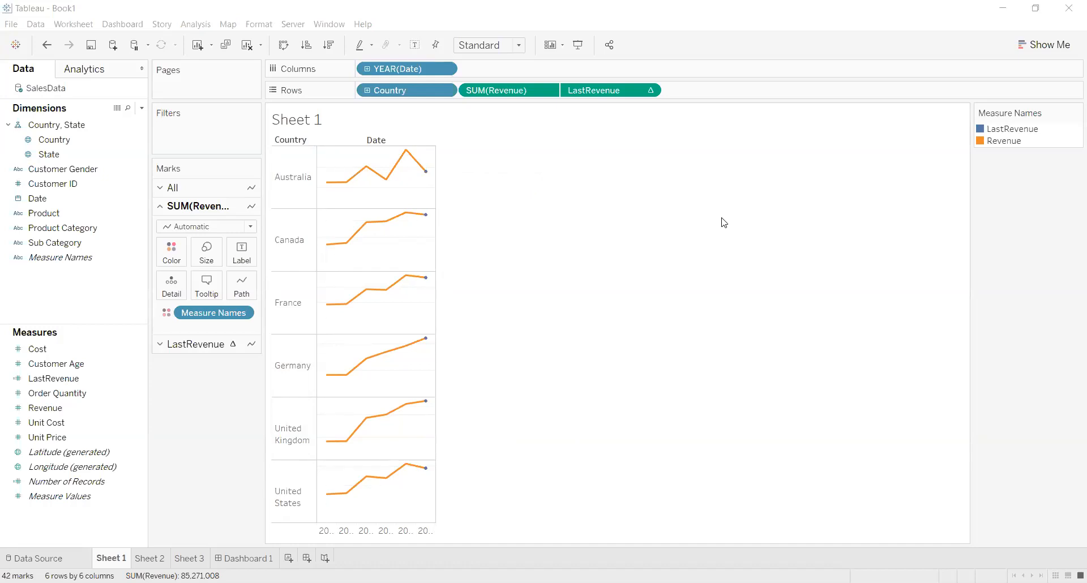
pyautogui.moveTo(428, 341)
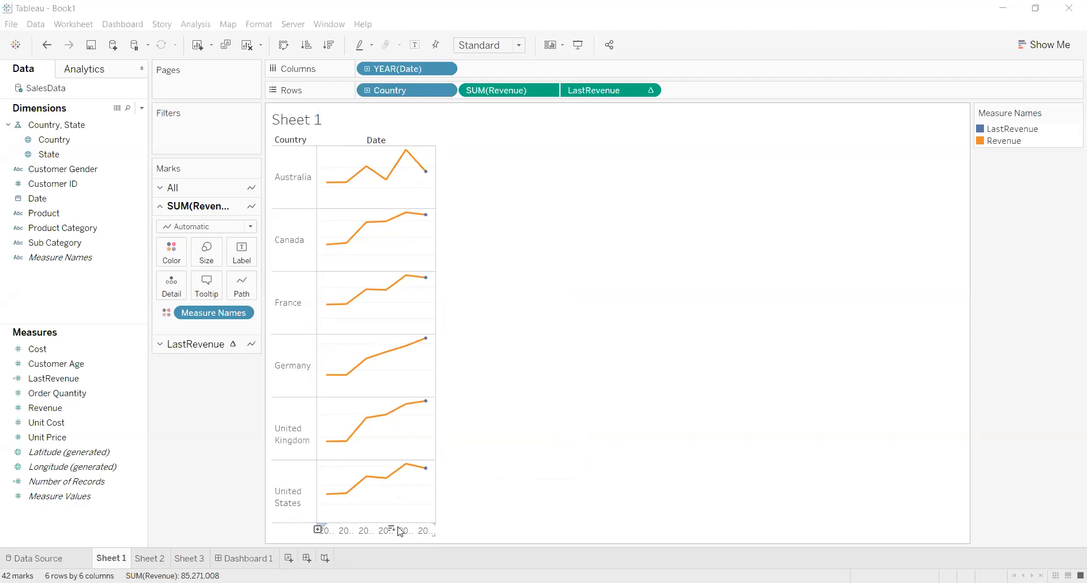
# Widen the year columns of the sparklines to read the year labels, and narrow them again.
pyautogui.moveTo(436, 501); pyautogui.dragTo(530, 502)
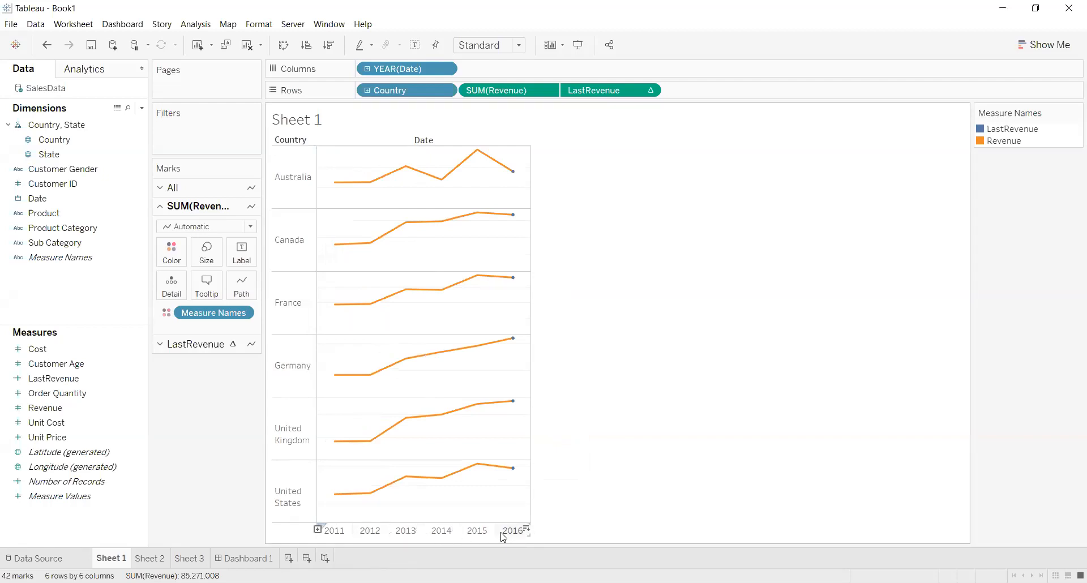
pyautogui.moveTo(360, 490)
pyautogui.moveTo(531, 348); pyautogui.dragTo(437, 347)
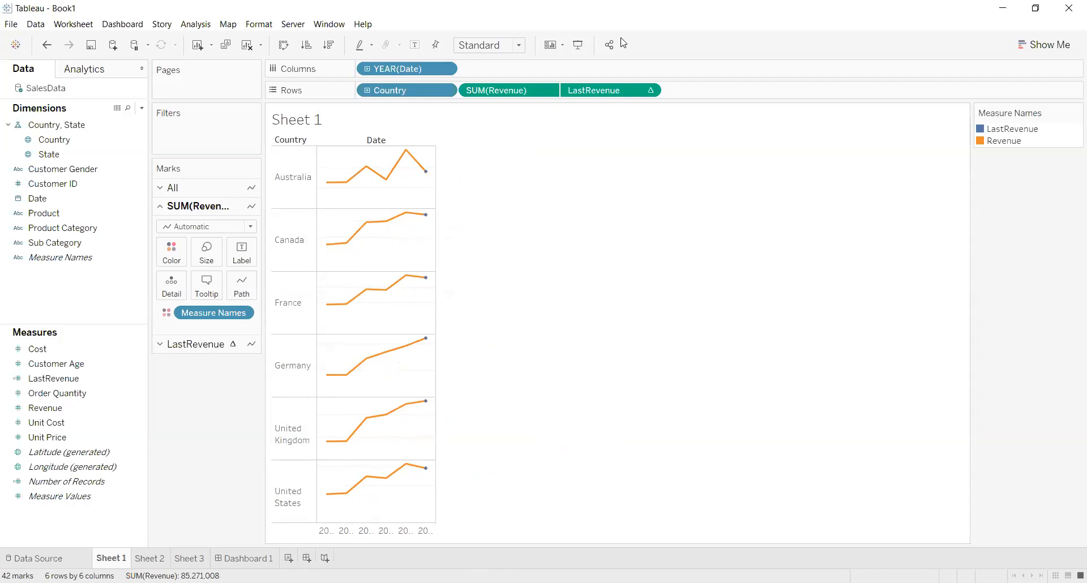
# Create a new workbook.
pyautogui.click(78, 452)
pyautogui.click(11, 24)
pyautogui.click(18, 39)
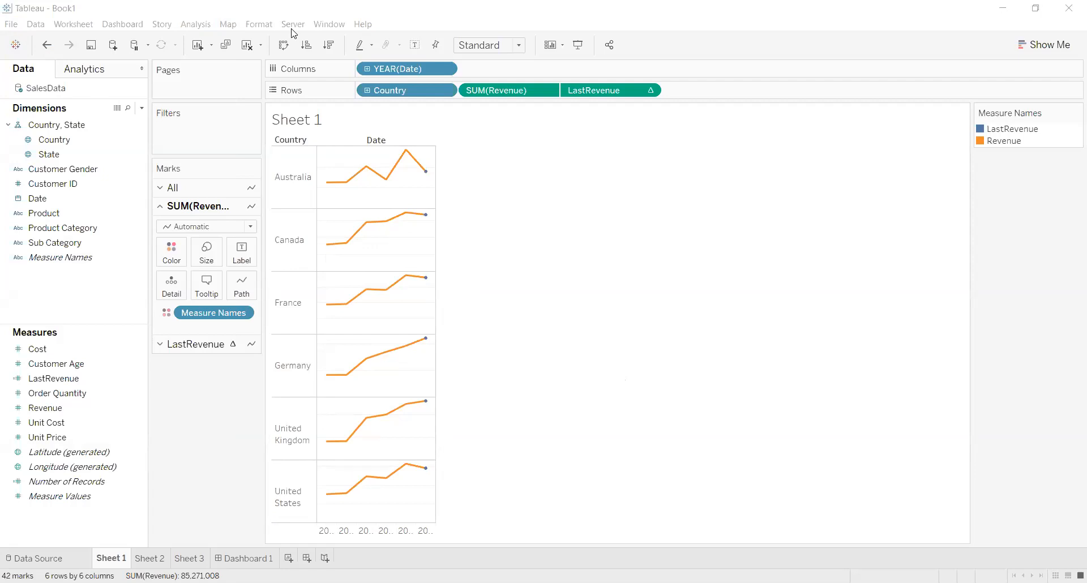
pyautogui.hotkey('ctrl', 'n')
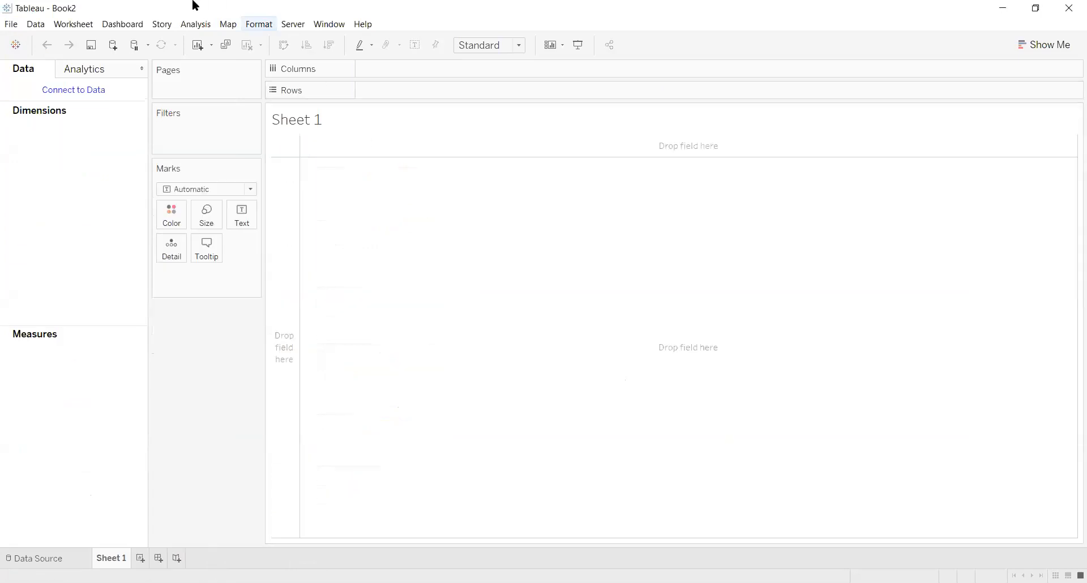
# Connect the workbook to the text file covid_19_clean_complete in the Desktop folder.
pyautogui.click(33, 557)
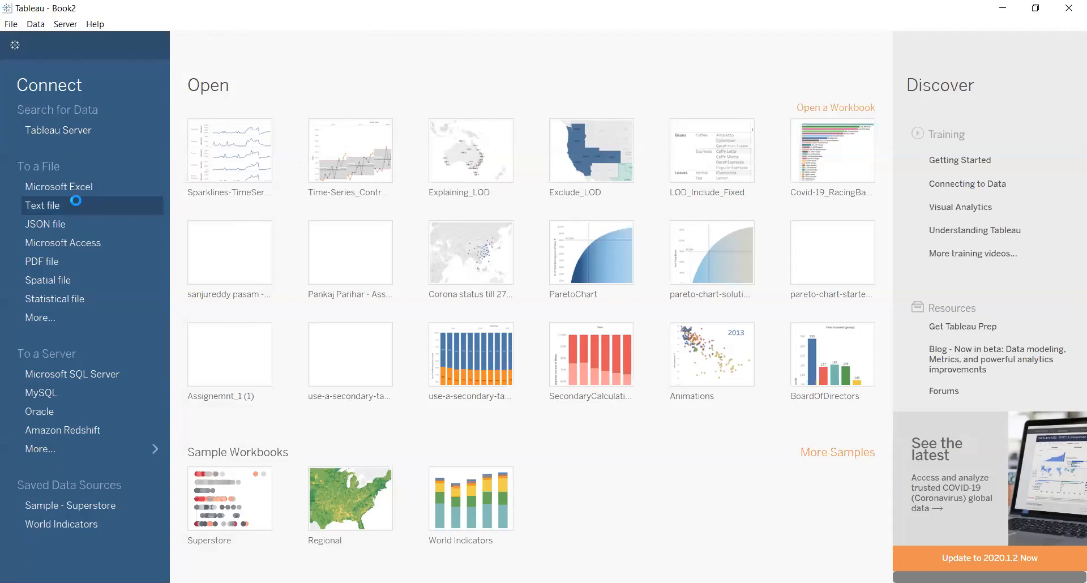
pyautogui.scroll(5, 72, 141)
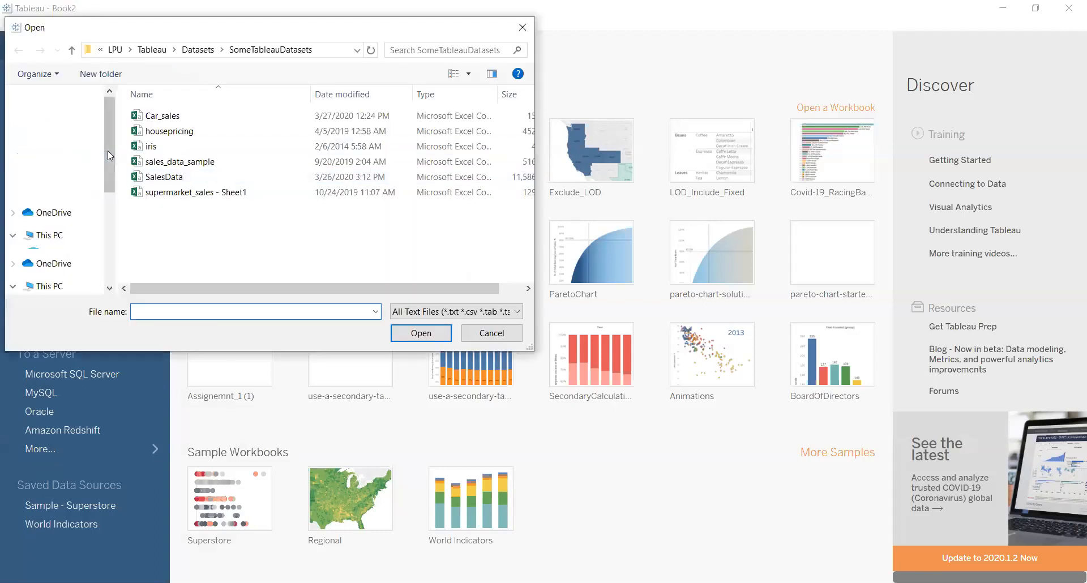
pyautogui.click(55, 122)
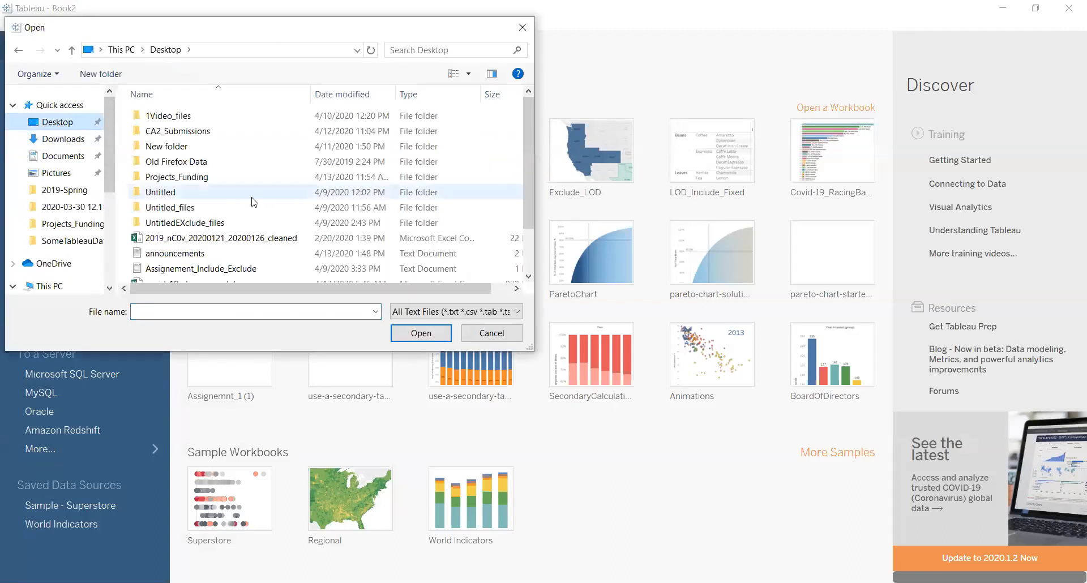
pyautogui.moveTo(529, 162); pyautogui.dragTo(531, 237)
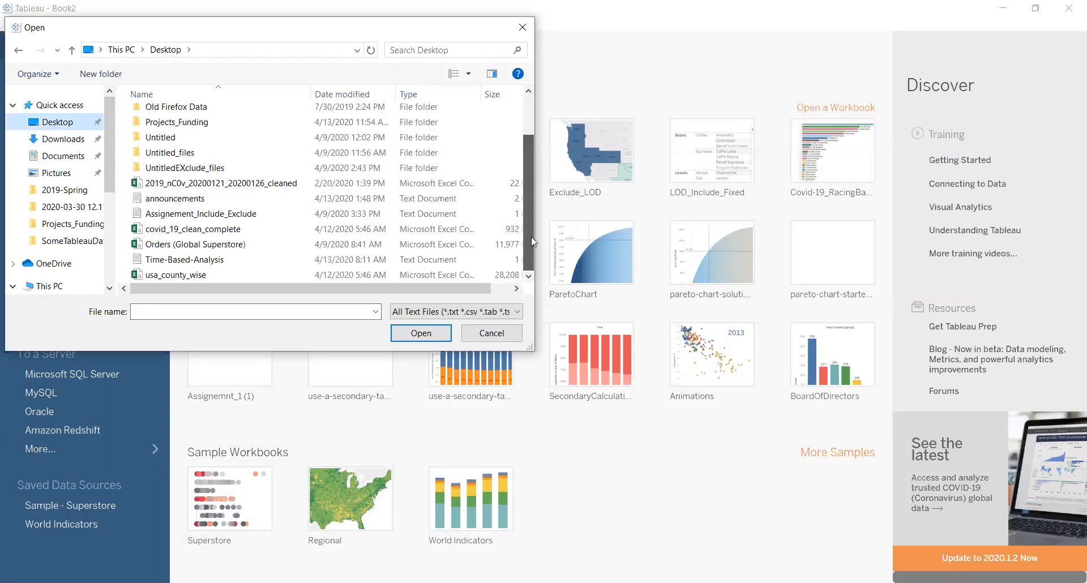
pyautogui.click(201, 230)
pyautogui.click(428, 336)
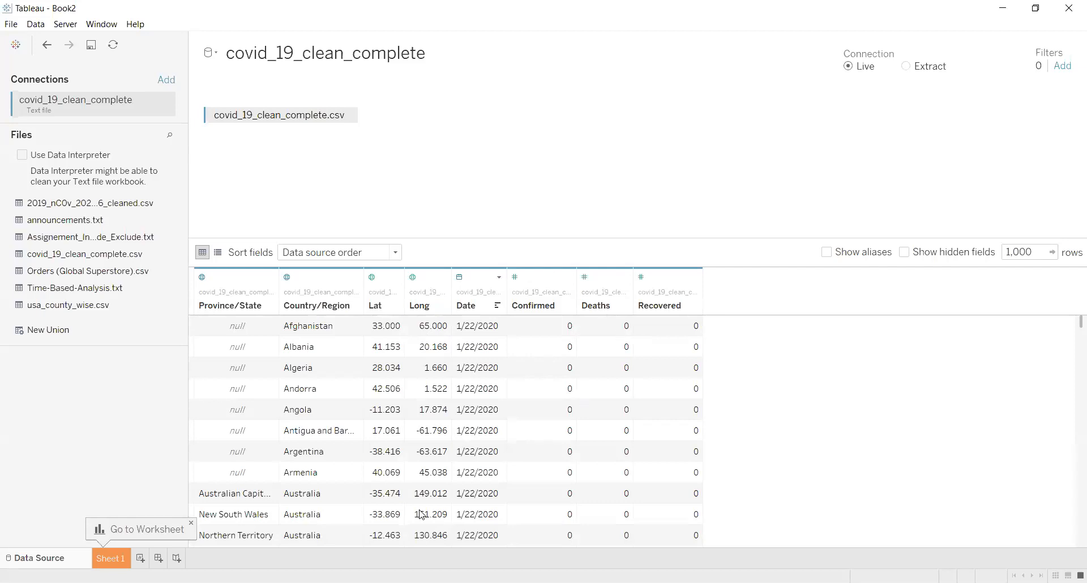
# Place Date on the columns of Sheet 1 and set it to the discrete Month level.
pyautogui.click(110, 559)
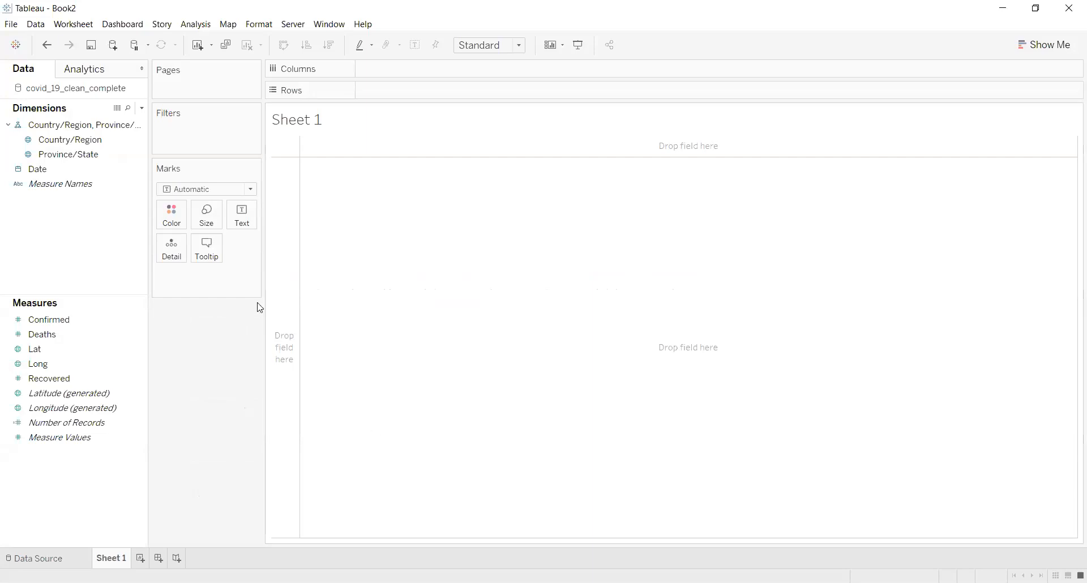
pyautogui.moveTo(57, 170); pyautogui.dragTo(397, 71)
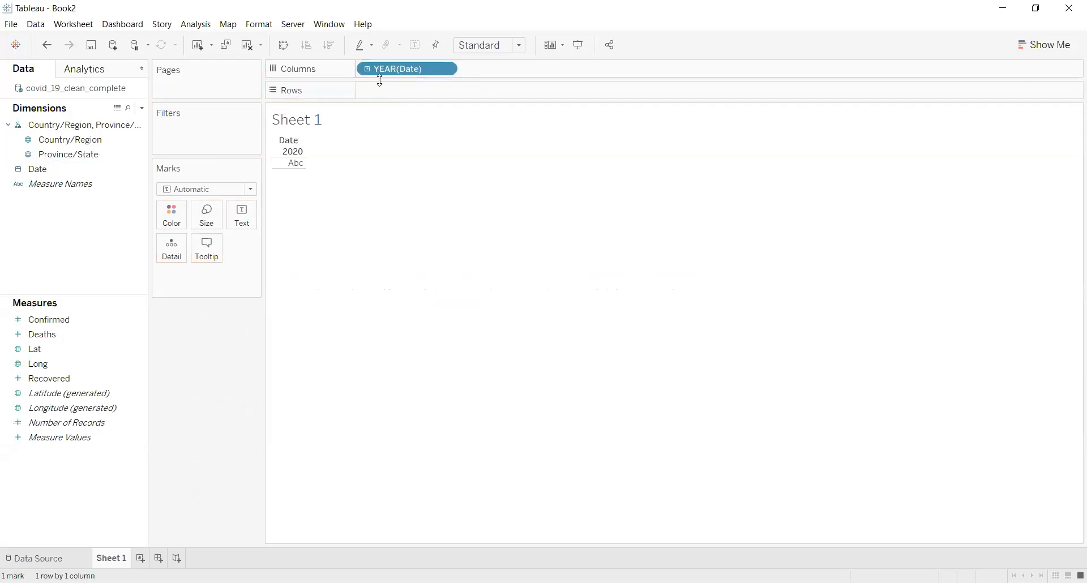
pyautogui.click(447, 69)
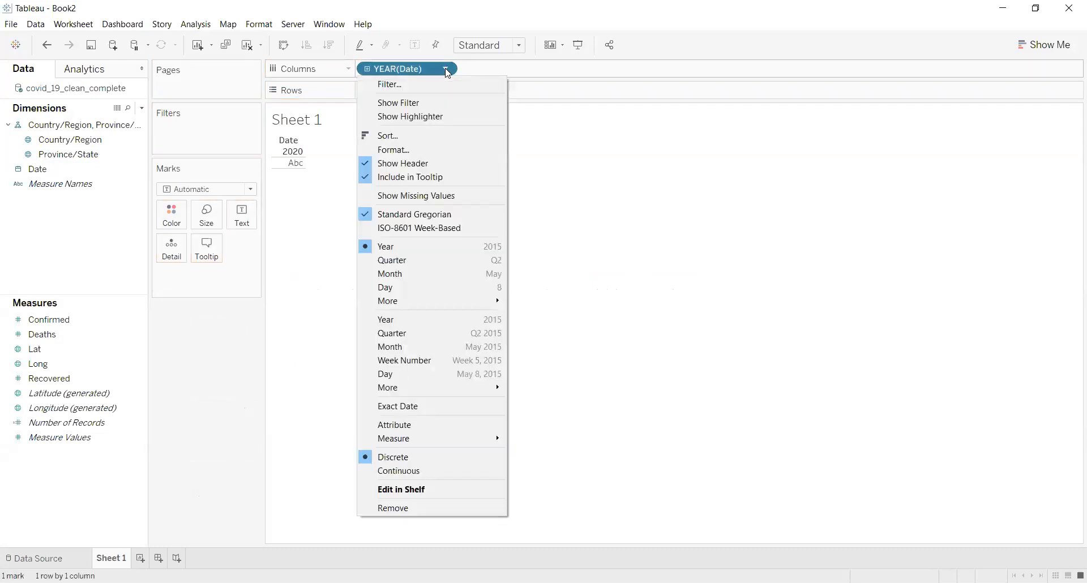
pyautogui.click(437, 274)
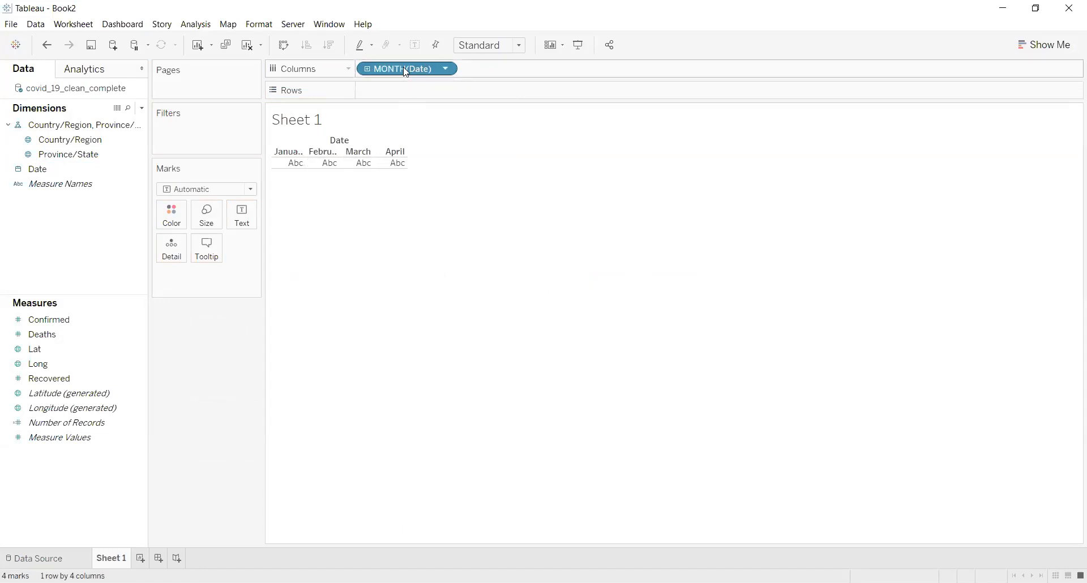
# Filter the month of Date to February and April by excluding January and March.
pyautogui.moveTo(406, 72); pyautogui.dragTo(201, 134)
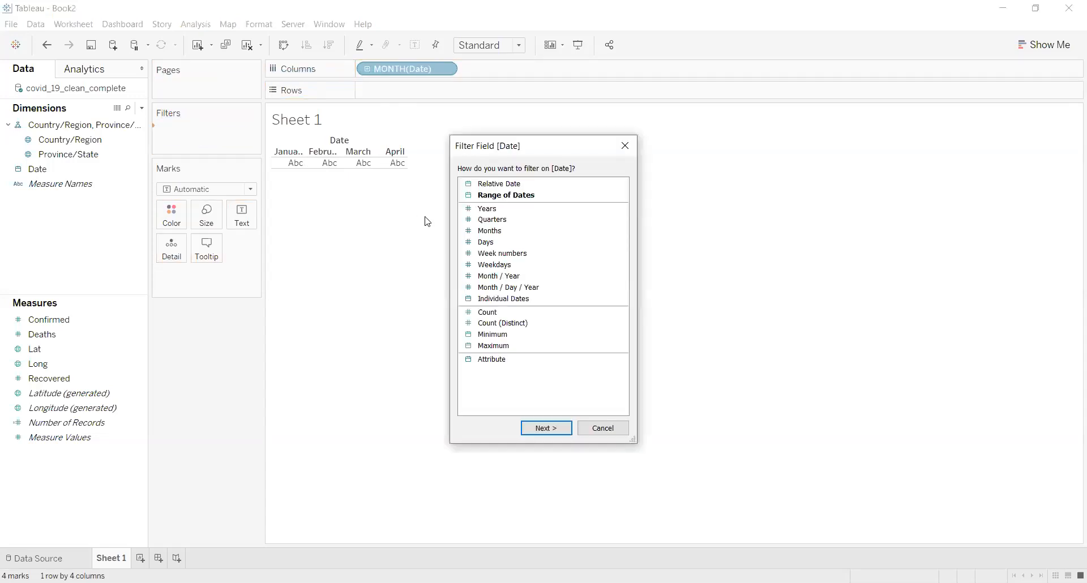
pyautogui.click(523, 233)
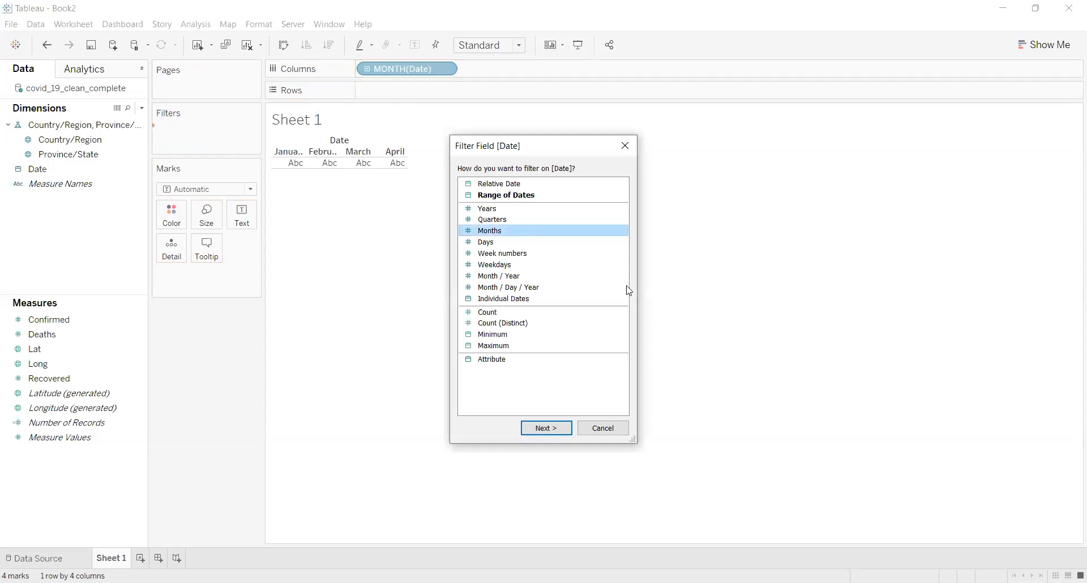
pyautogui.click(554, 426)
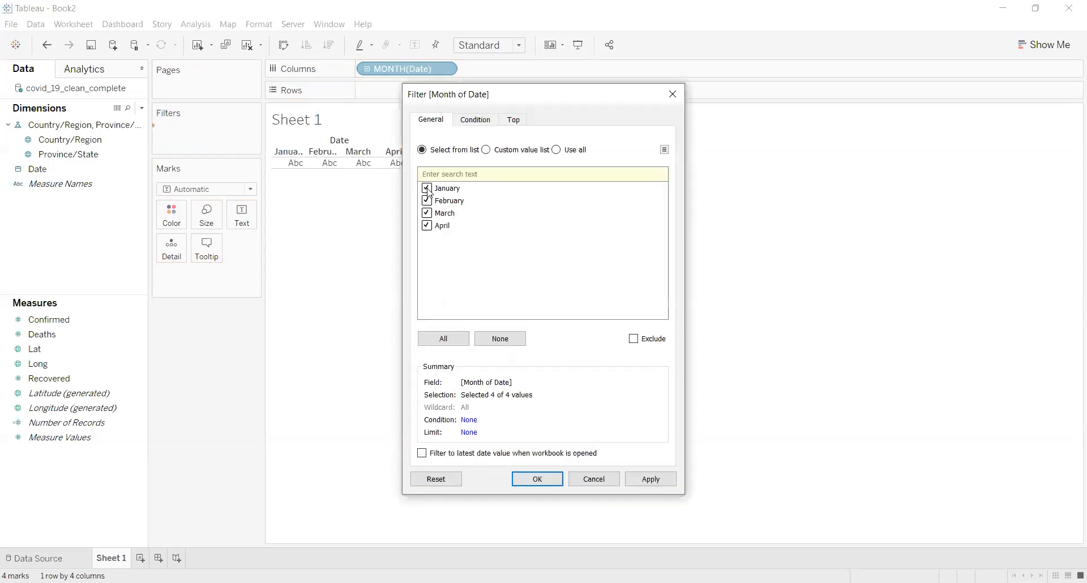
pyautogui.click(428, 214)
pyautogui.click(649, 481)
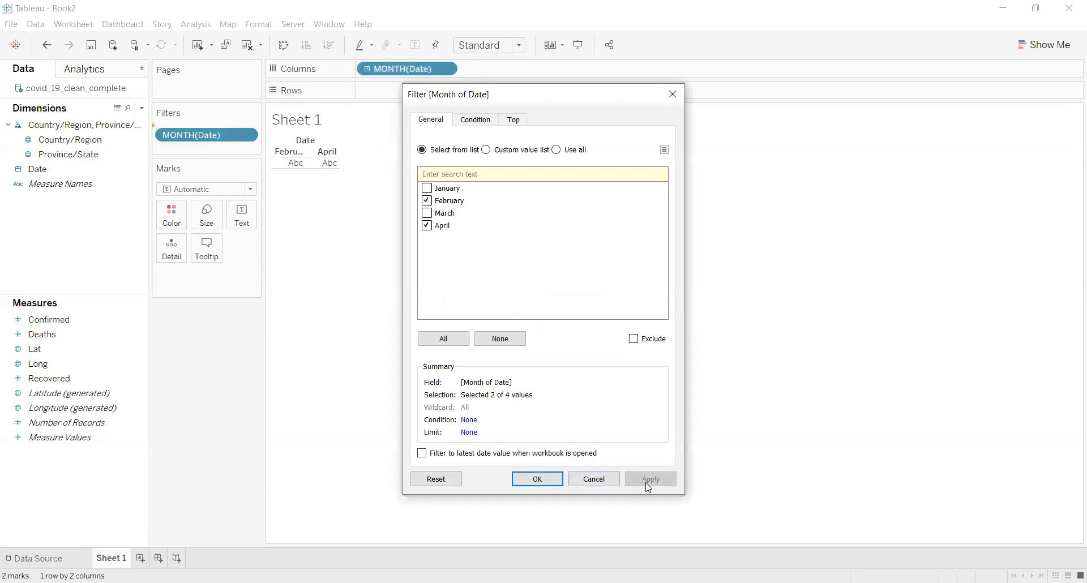
pyautogui.click(538, 479)
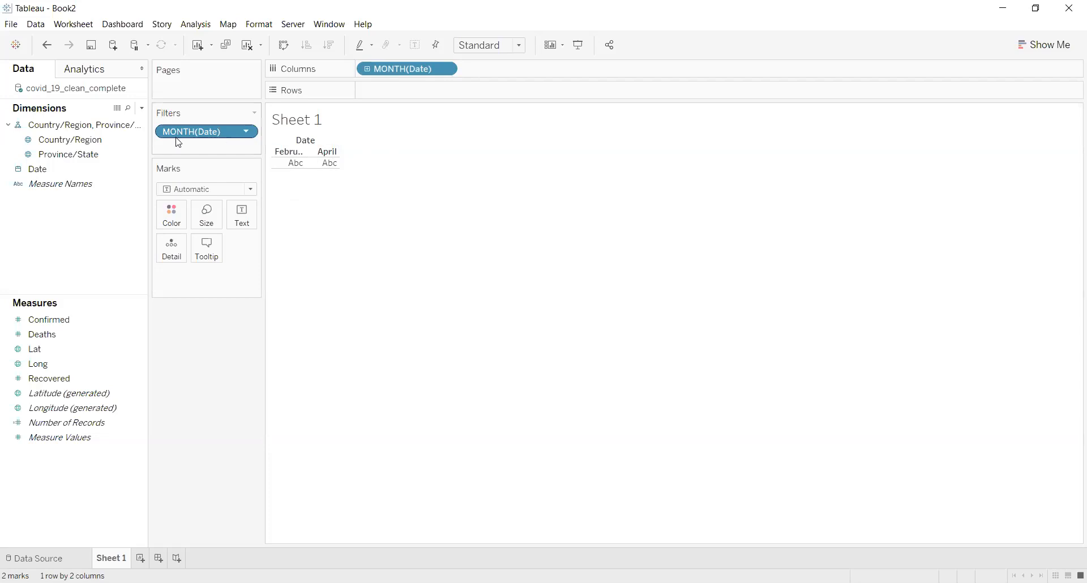
# Add SUM(Confirmed) to the rows and widen the resulting line chart.
pyautogui.click(74, 322)
pyautogui.moveTo(67, 324); pyautogui.dragTo(434, 87)
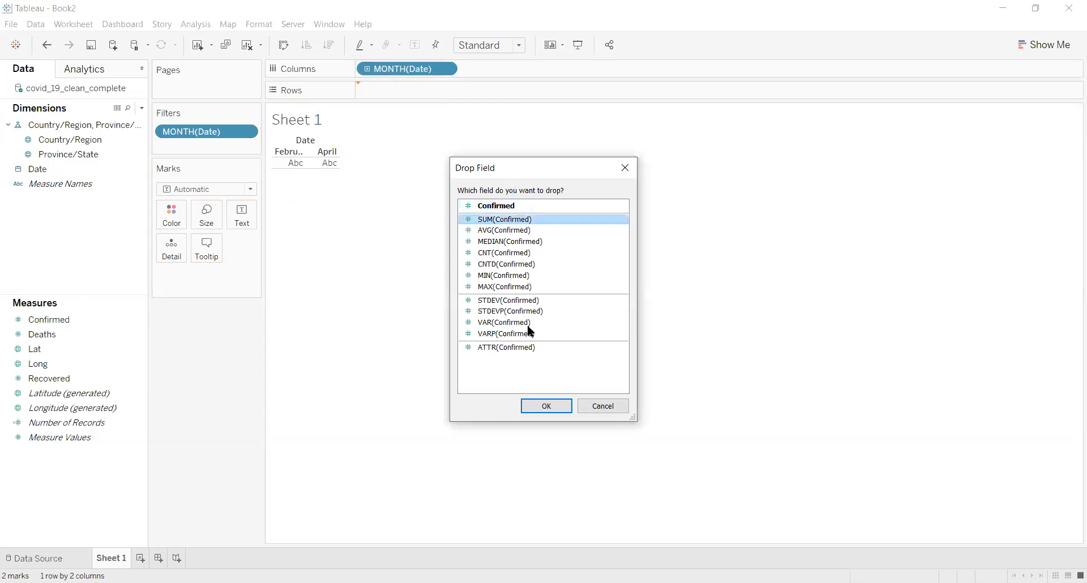
pyautogui.click(546, 406)
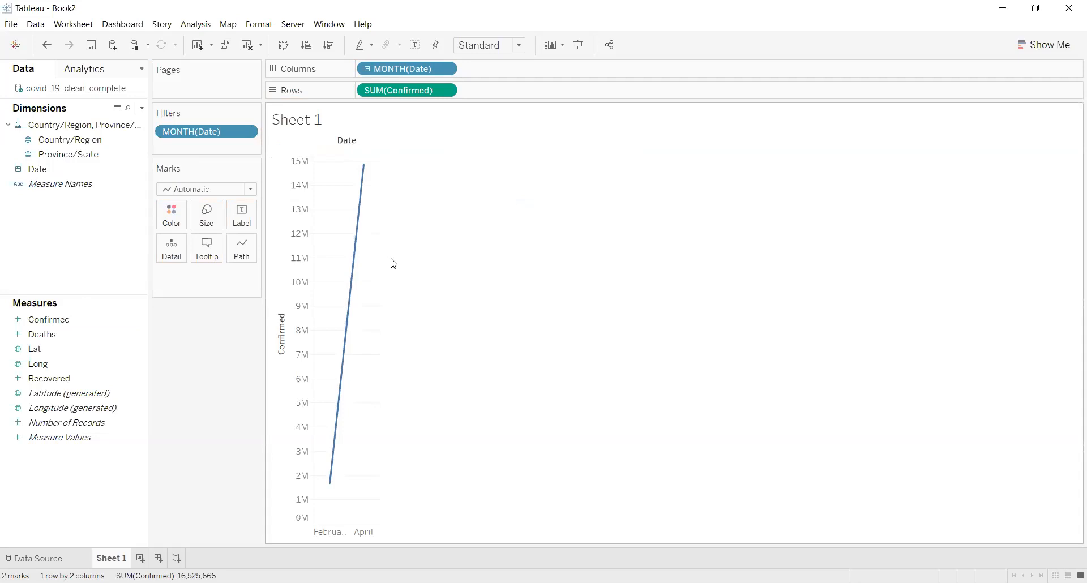
pyautogui.moveTo(383, 258); pyautogui.dragTo(623, 260)
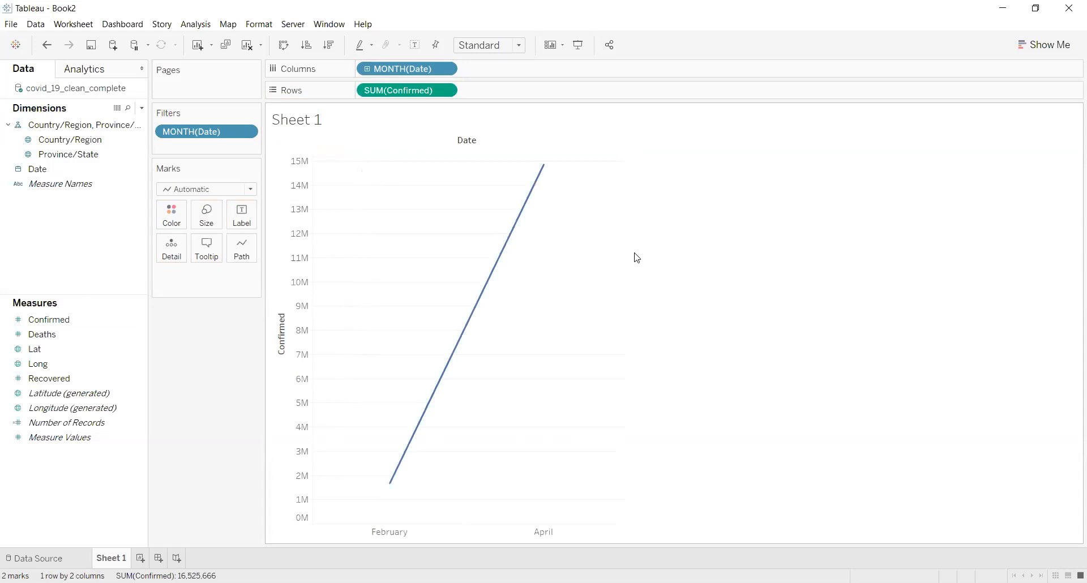
pyautogui.moveTo(620, 244); pyautogui.dragTo(673, 243)
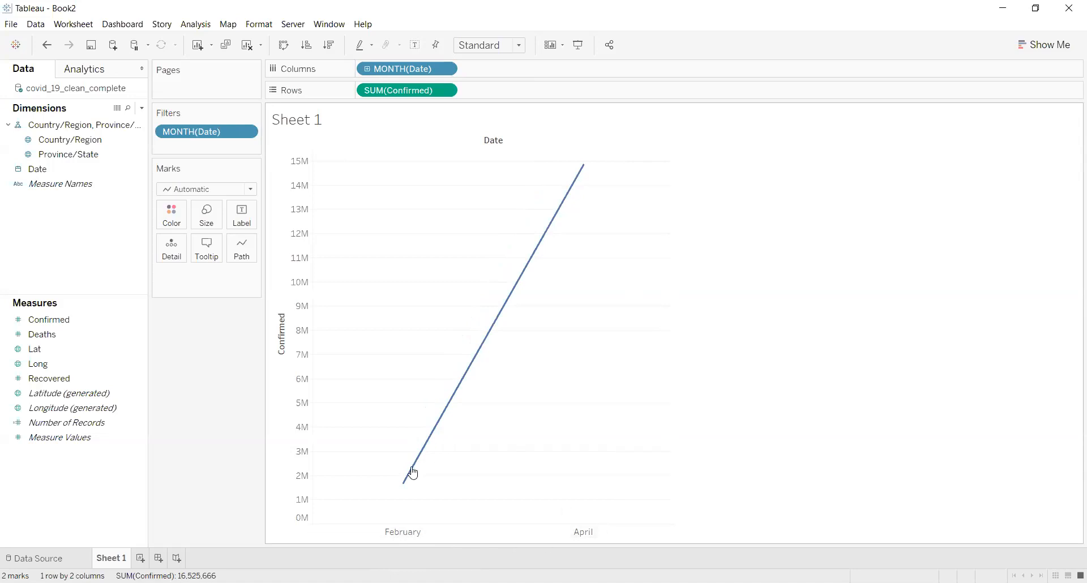
# Inspect the confirmed values at the February and April points of the line.
pyautogui.moveTo(542, 250)
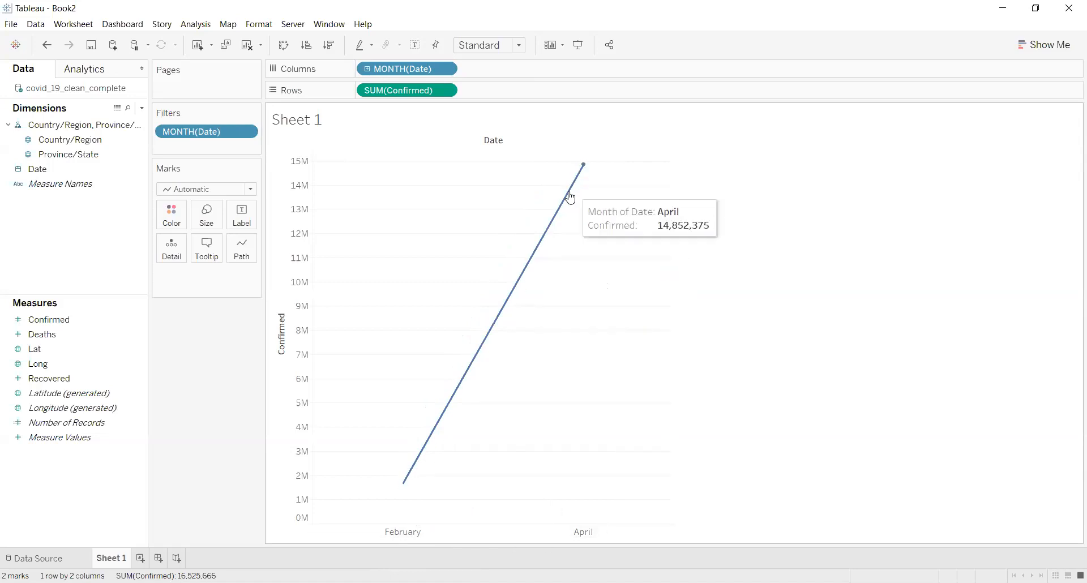
pyautogui.moveTo(407, 480)
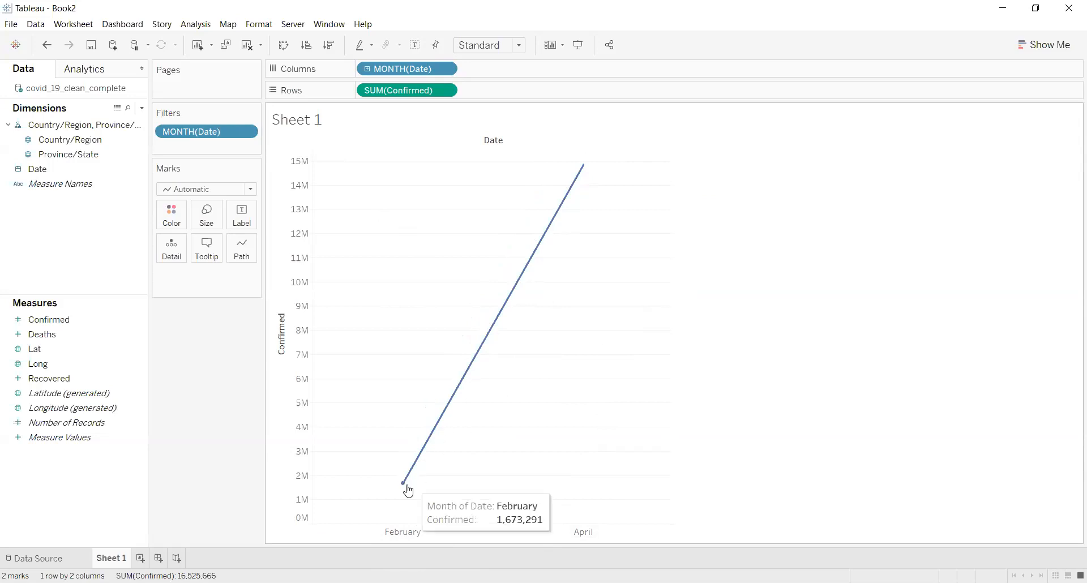
pyautogui.moveTo(576, 185)
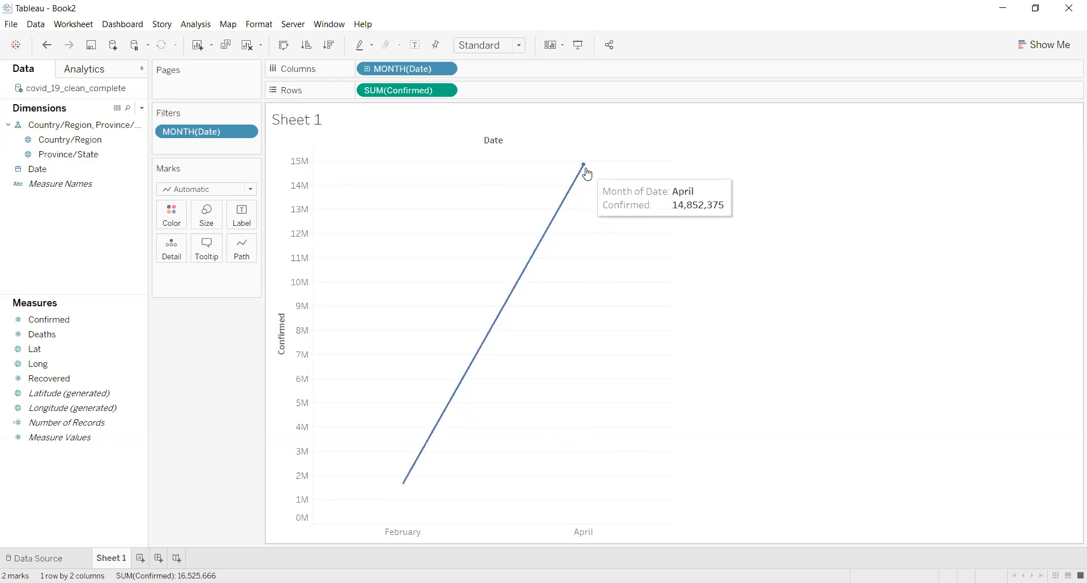
# Break the line down by Country/Region as detail and apply a Rank quick table calculation to SUM(Confirmed) on the rows.
pyautogui.click(91, 140)
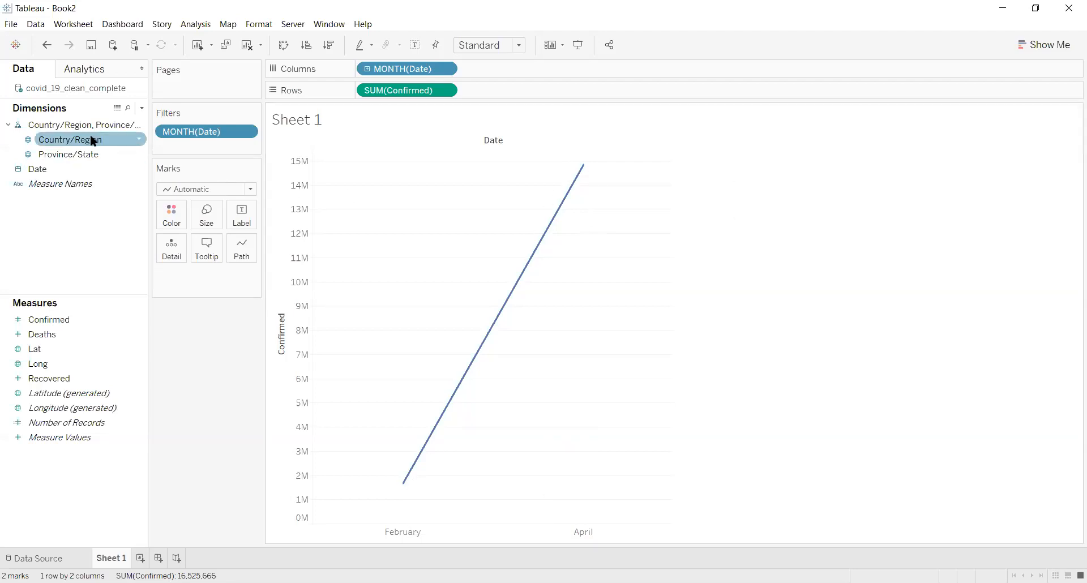
pyautogui.moveTo(115, 167); pyautogui.dragTo(171, 252)
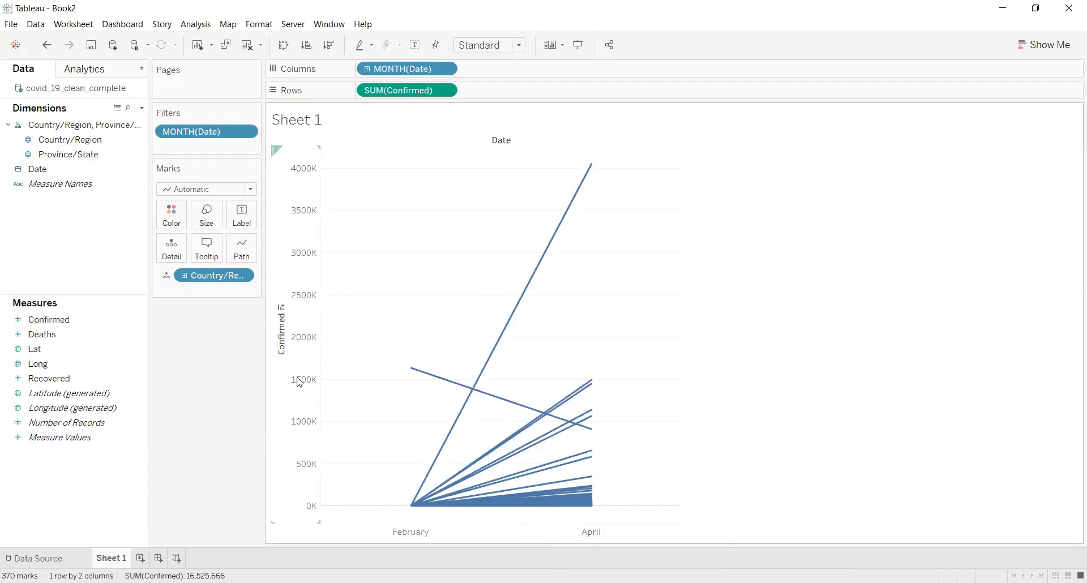
pyautogui.click(445, 91)
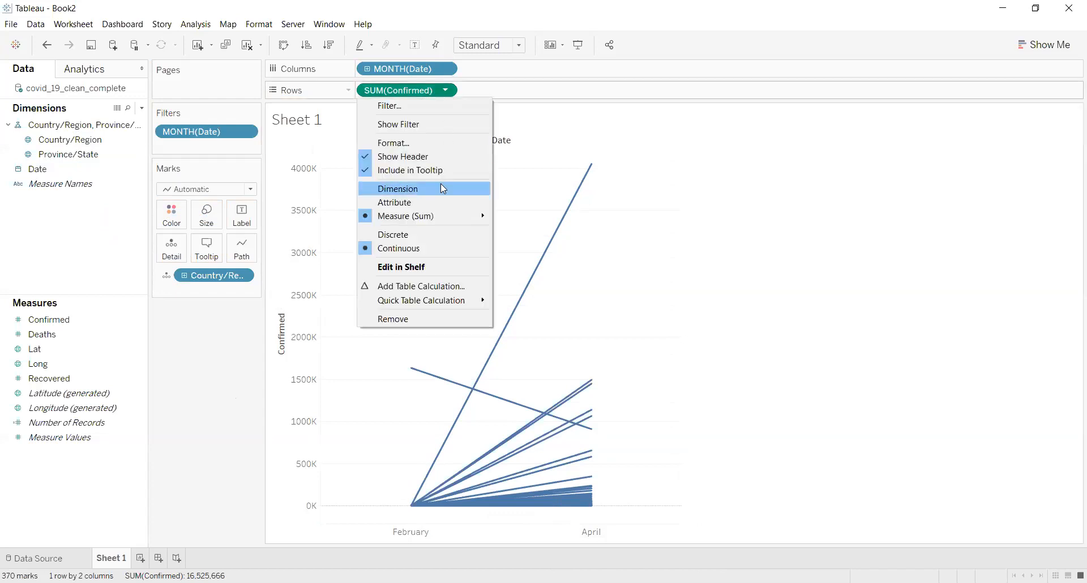
pyautogui.moveTo(463, 301)
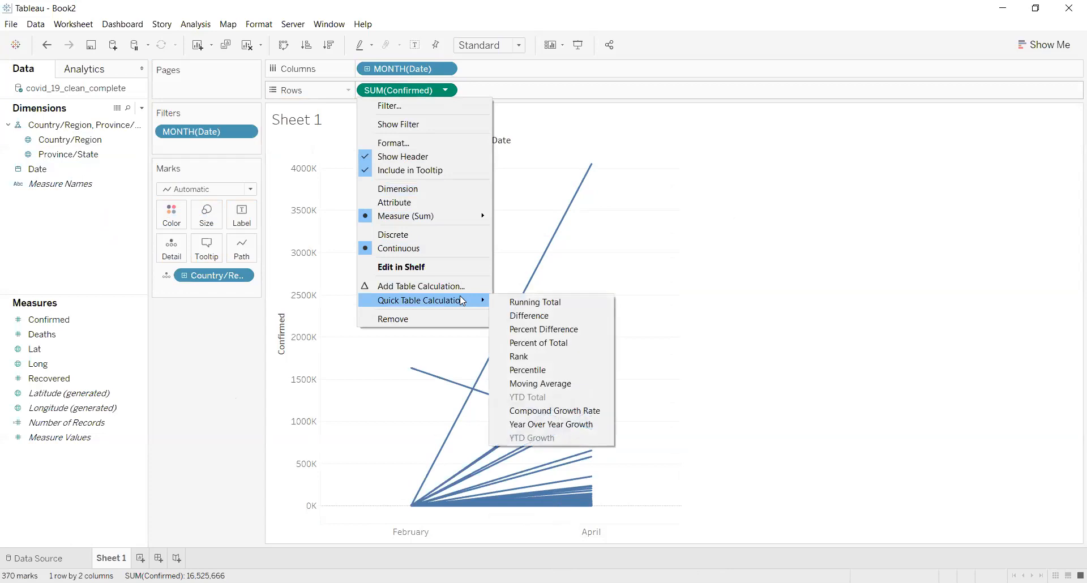
pyautogui.click(535, 357)
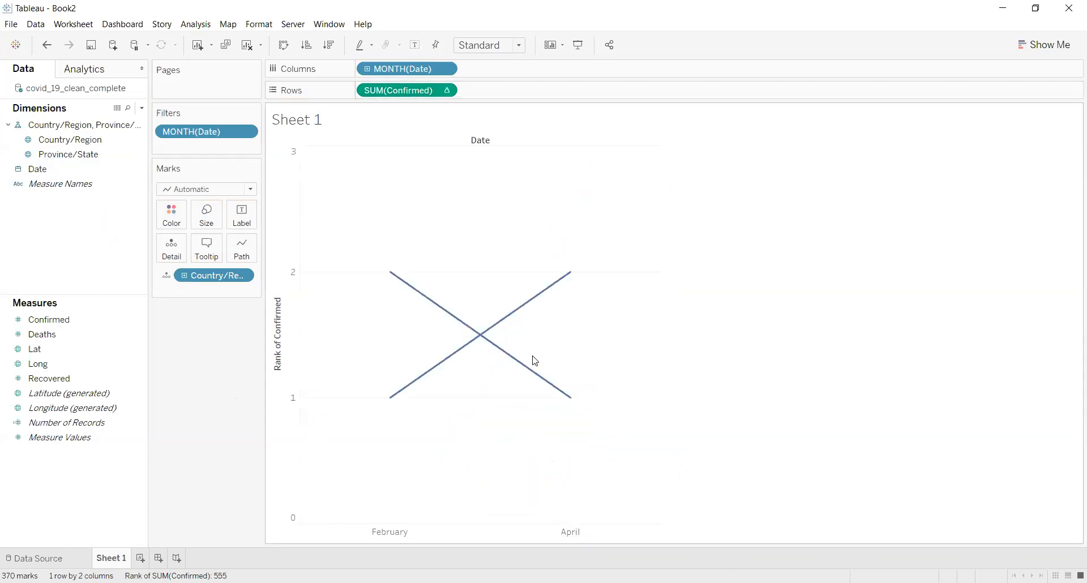
# Compute the rank of confirmed cases using Country/Region.
pyautogui.click(445, 91)
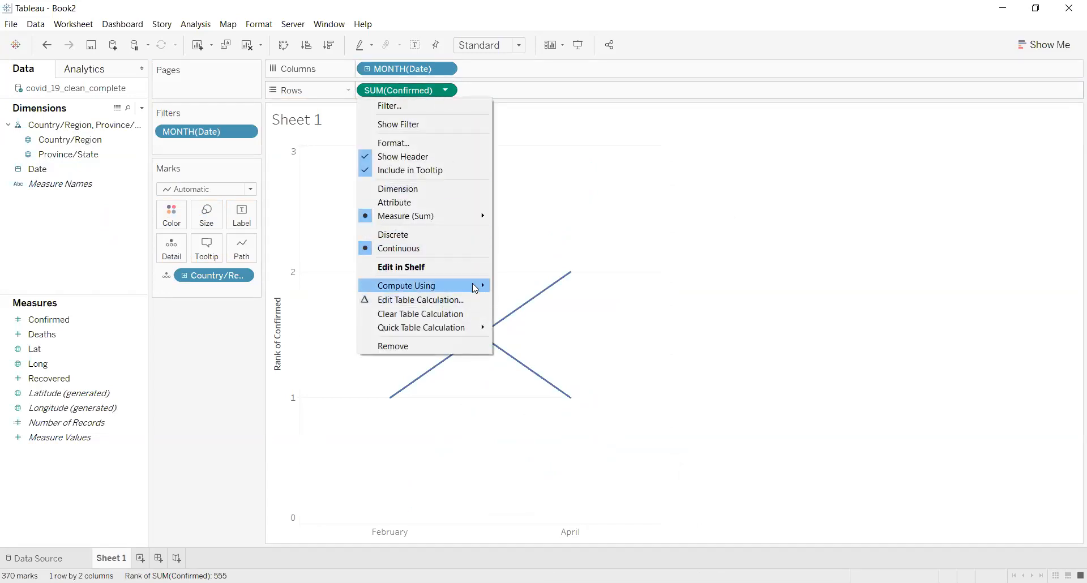
pyautogui.moveTo(478, 285)
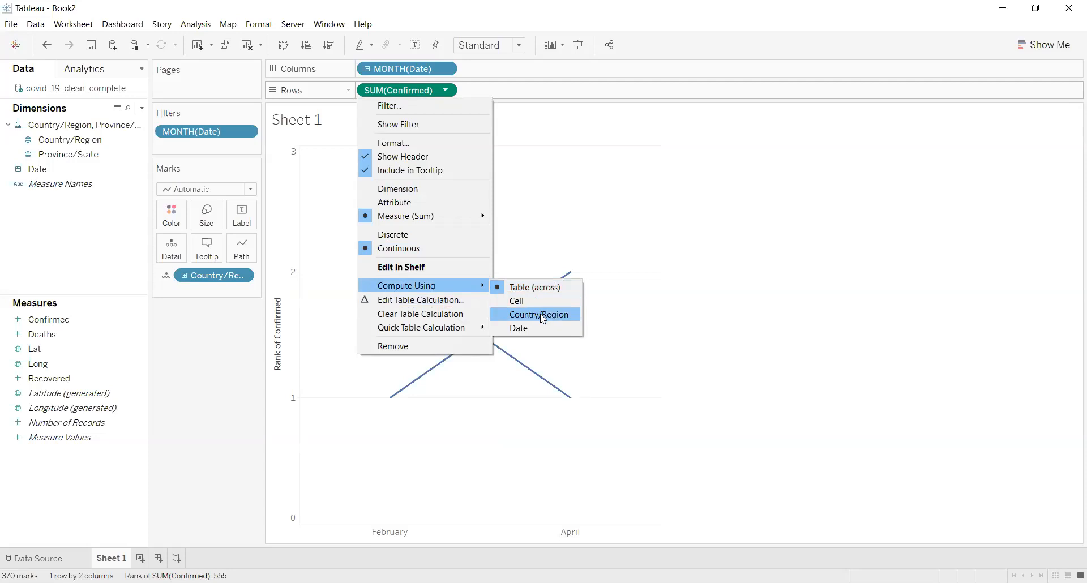
pyautogui.click(542, 316)
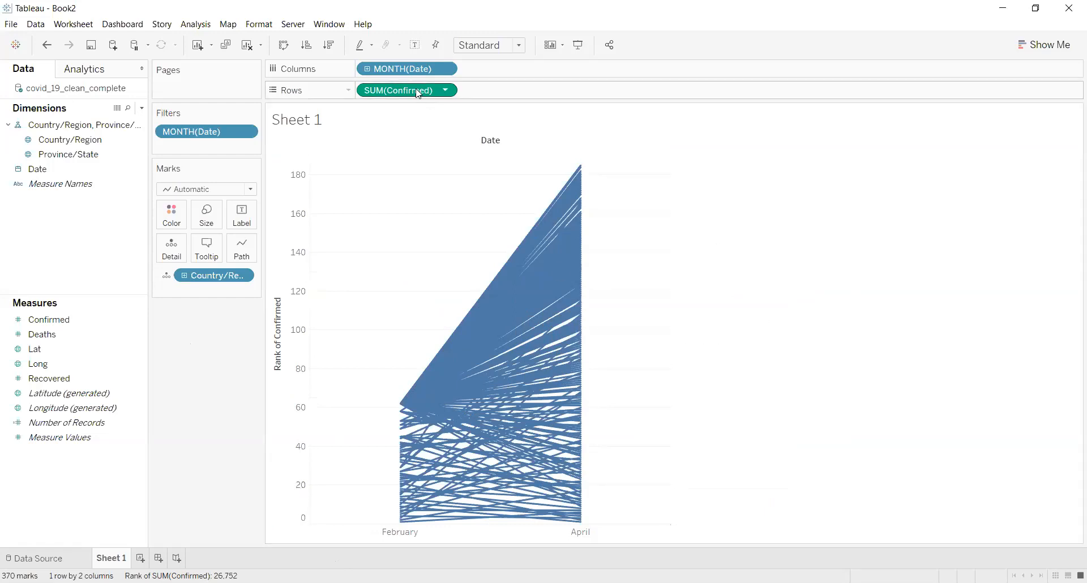
# Filter the view by the rank of SUM(Confirmed) to the range of values from 1 to 20.
pyautogui.moveTo(418, 94); pyautogui.dragTo(210, 155)
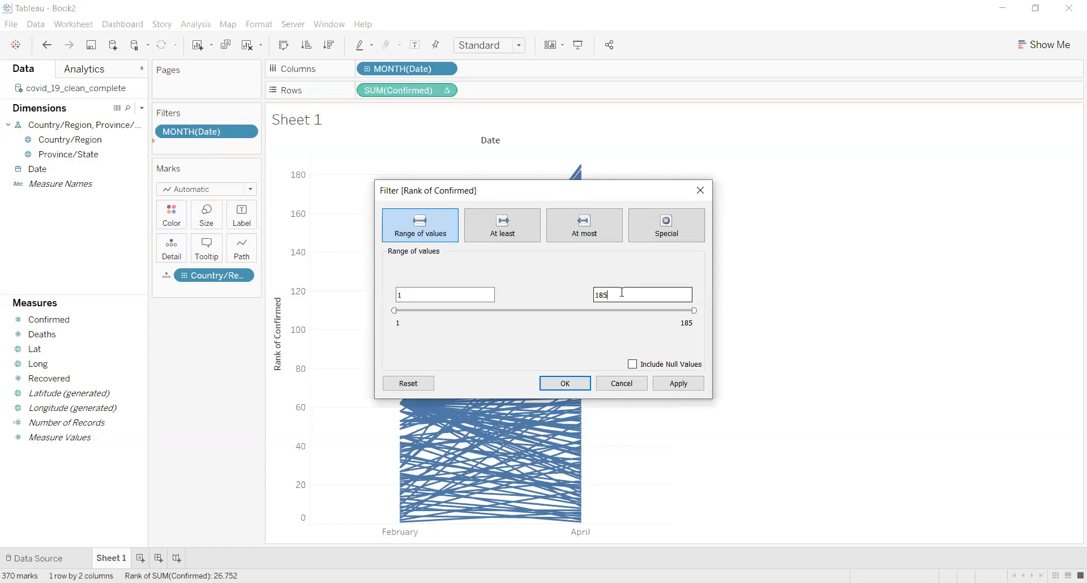
pyautogui.press('BackSpace')
pyautogui.press('BackSpace')
pyautogui.write('20')
pyautogui.click(691, 386)
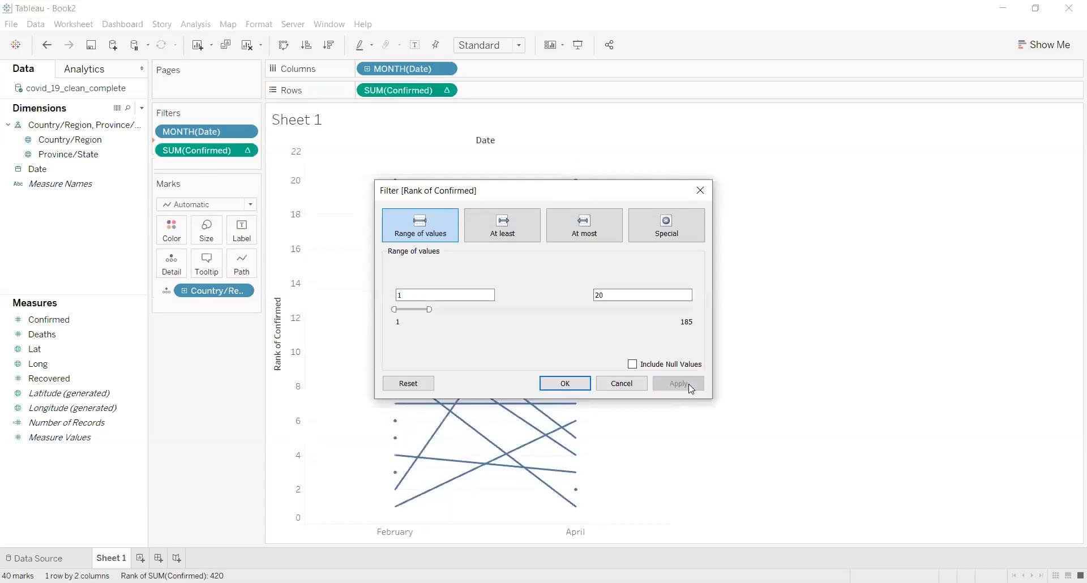
pyautogui.click(566, 384)
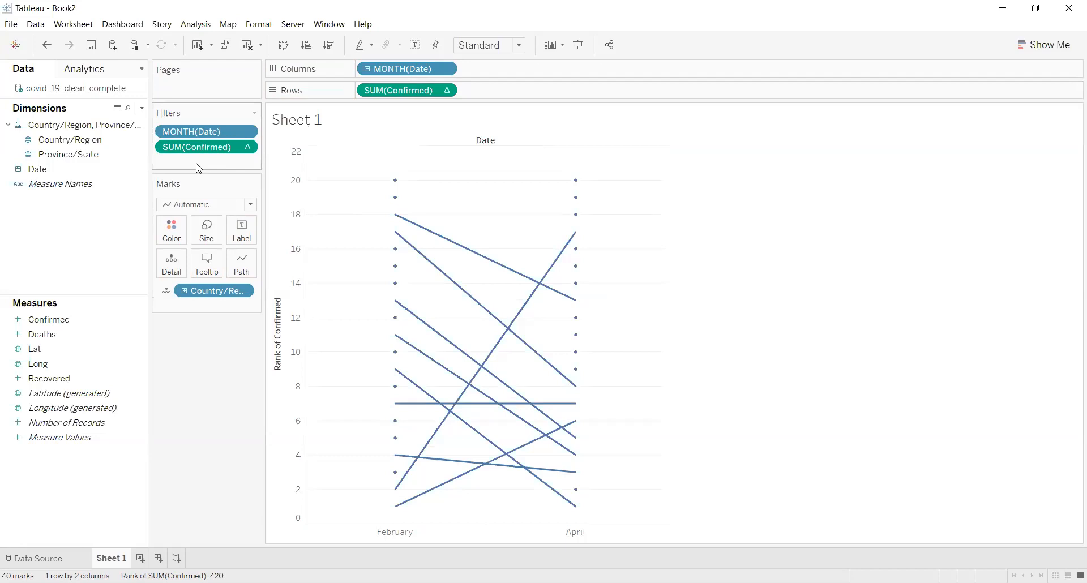
# Reverse the scale of the Rank of Confirmed axis.
pyautogui.moveTo(597, 288)
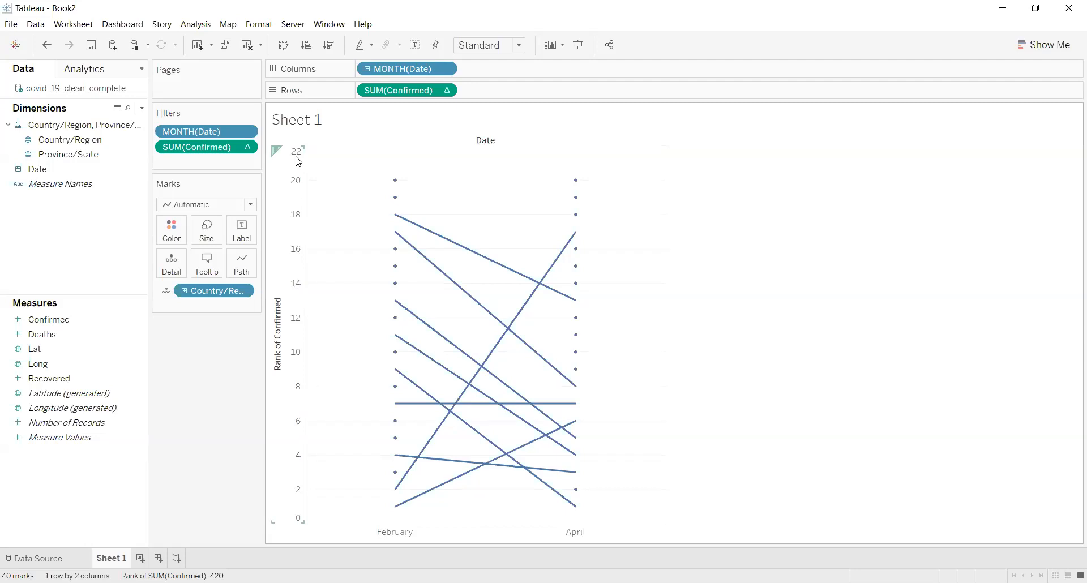
pyautogui.rightClick(296, 225)
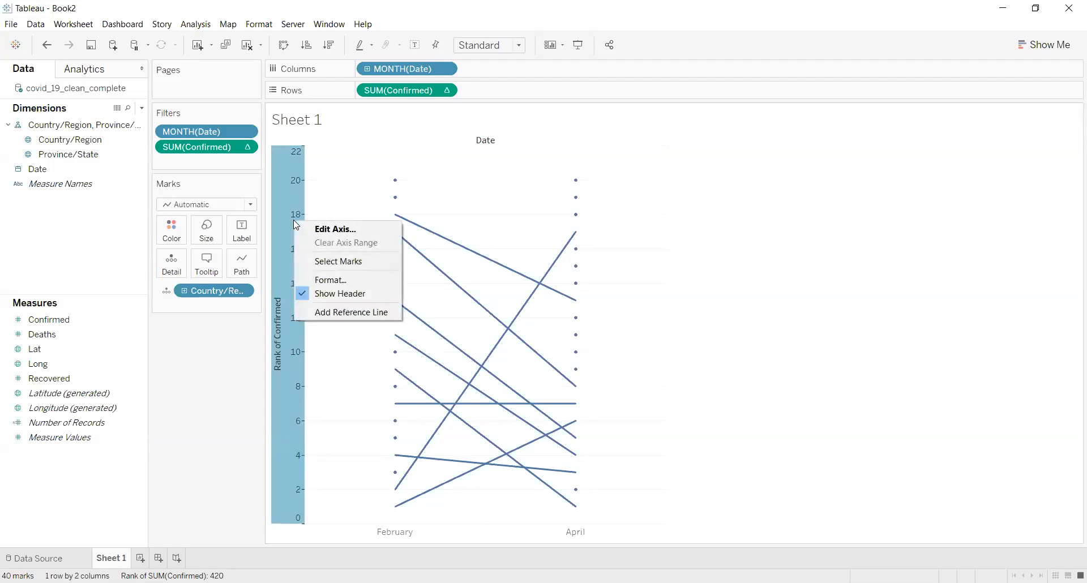
pyautogui.click(335, 230)
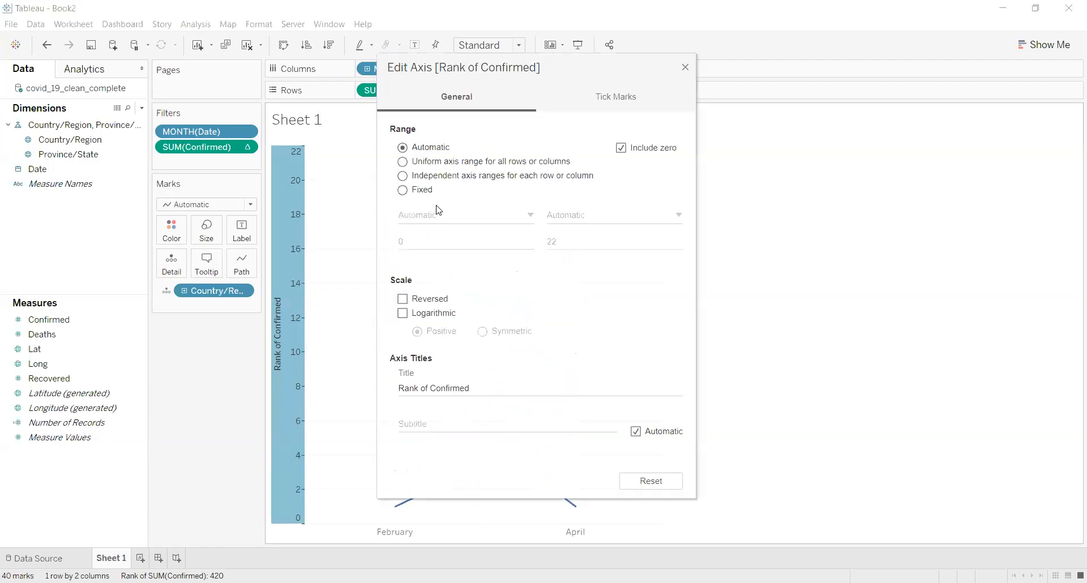
pyautogui.click(402, 299)
pyautogui.click(685, 67)
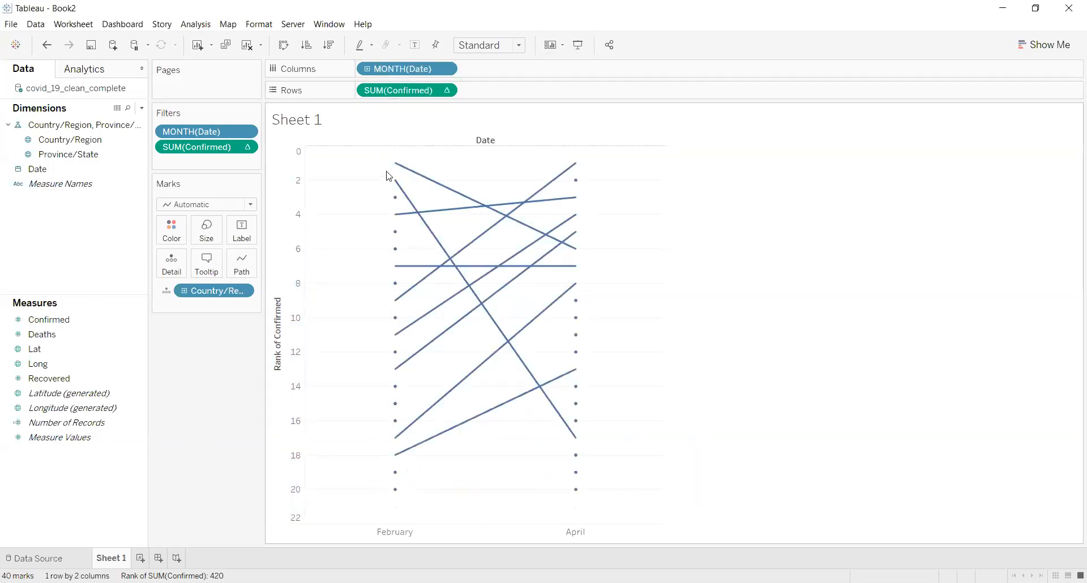
# Label the marks of the rank chart with Country/Region.
pyautogui.moveTo(397, 170)
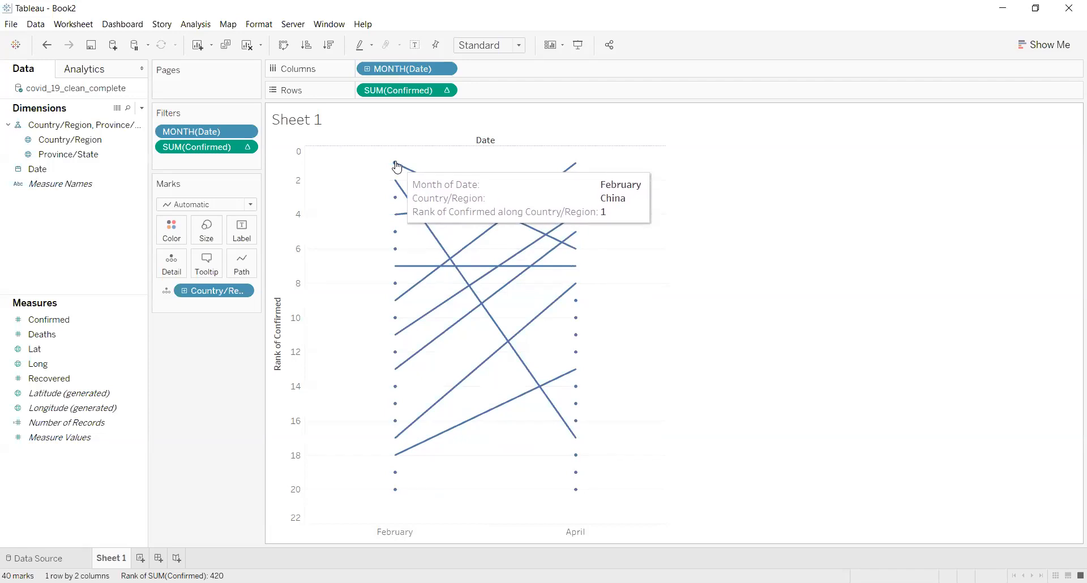
pyautogui.moveTo(576, 170)
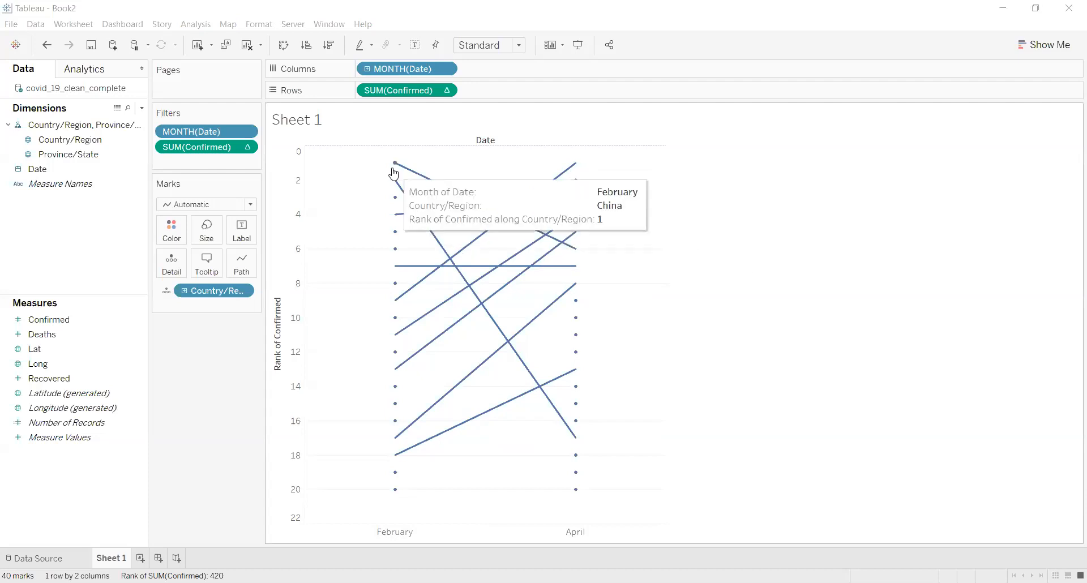
pyautogui.moveTo(571, 248)
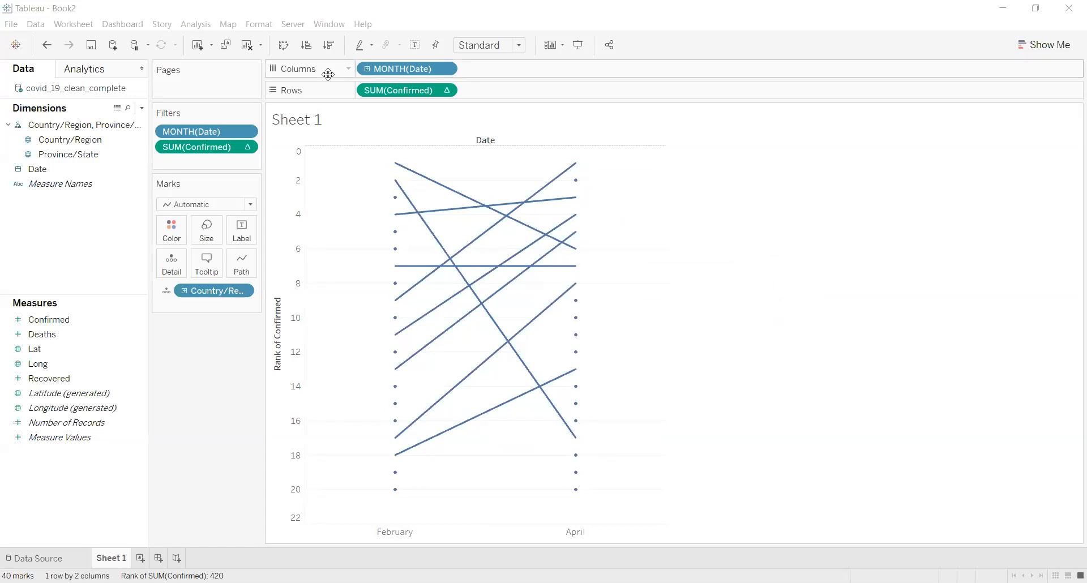
pyautogui.click(60, 139)
pyautogui.moveTo(60, 139); pyautogui.dragTo(247, 234)
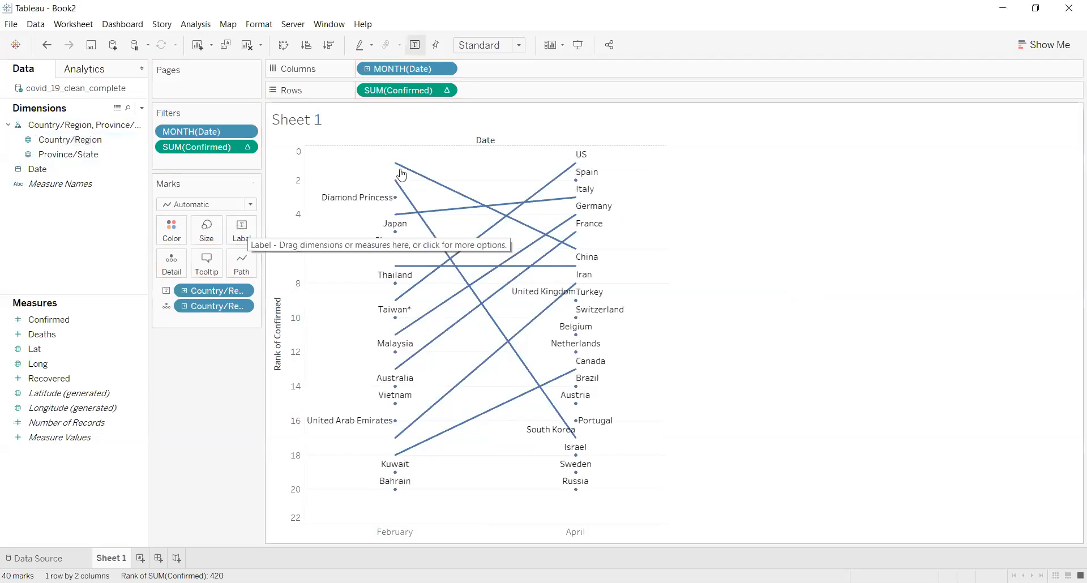
# Set the mark labels of the February points for China and South Korea to always show.
pyautogui.moveTo(378, 149); pyautogui.dragTo(408, 197)
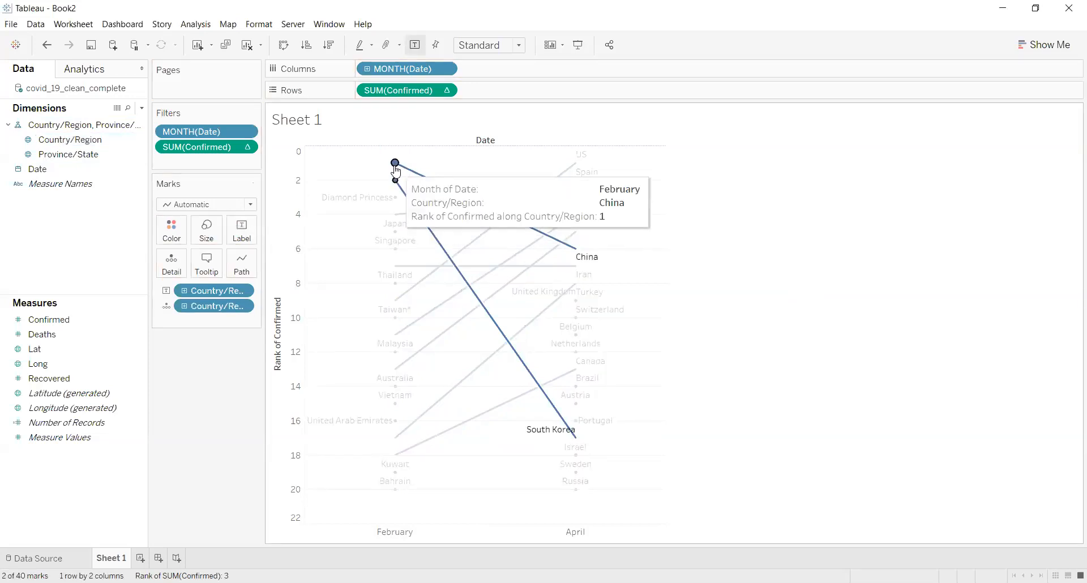
pyautogui.rightClick(396, 171)
pyautogui.moveTo(484, 269)
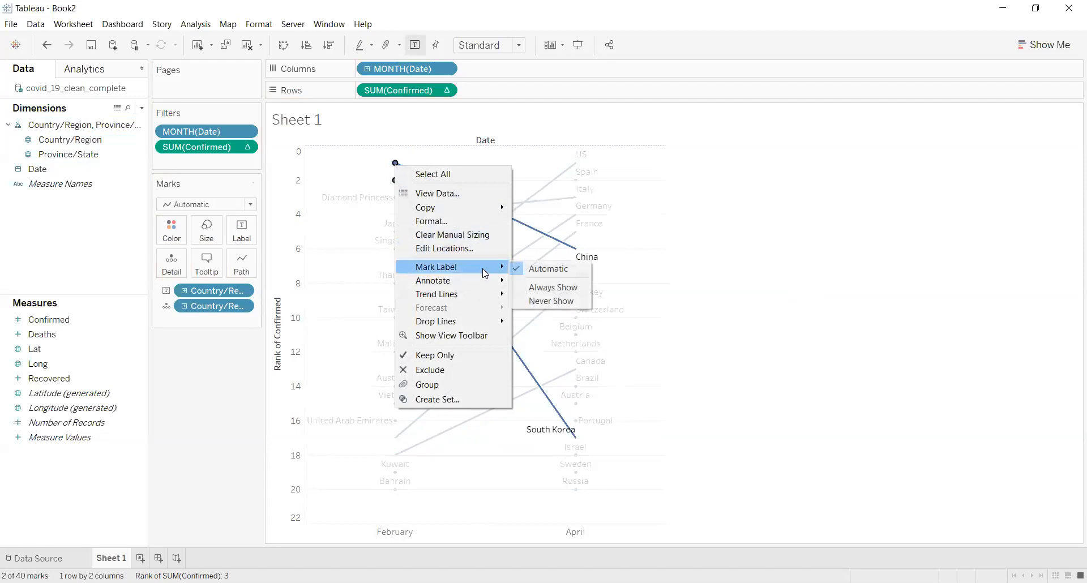
pyautogui.click(539, 287)
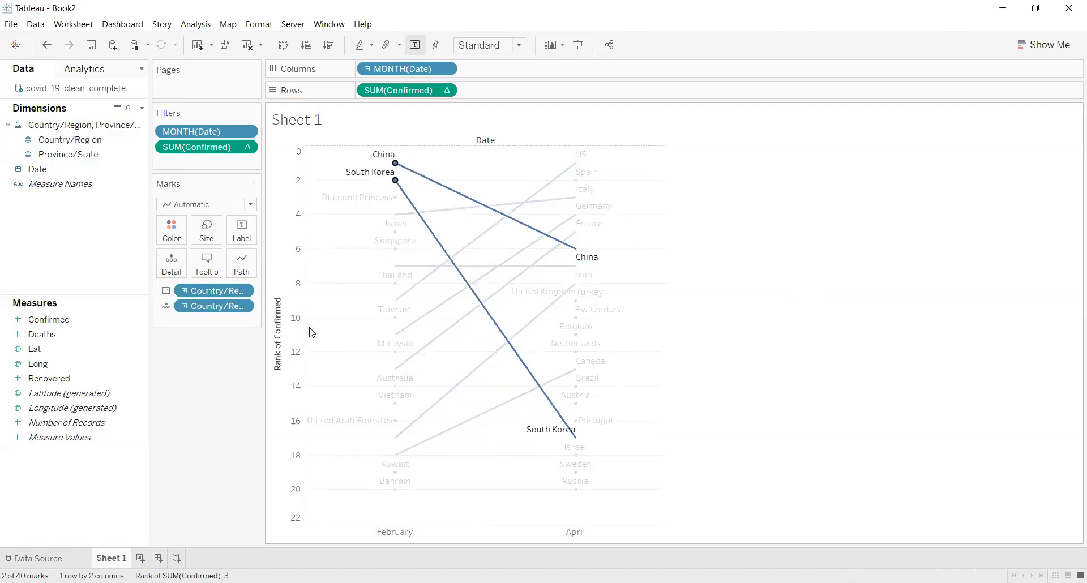
pyautogui.press('Escape')
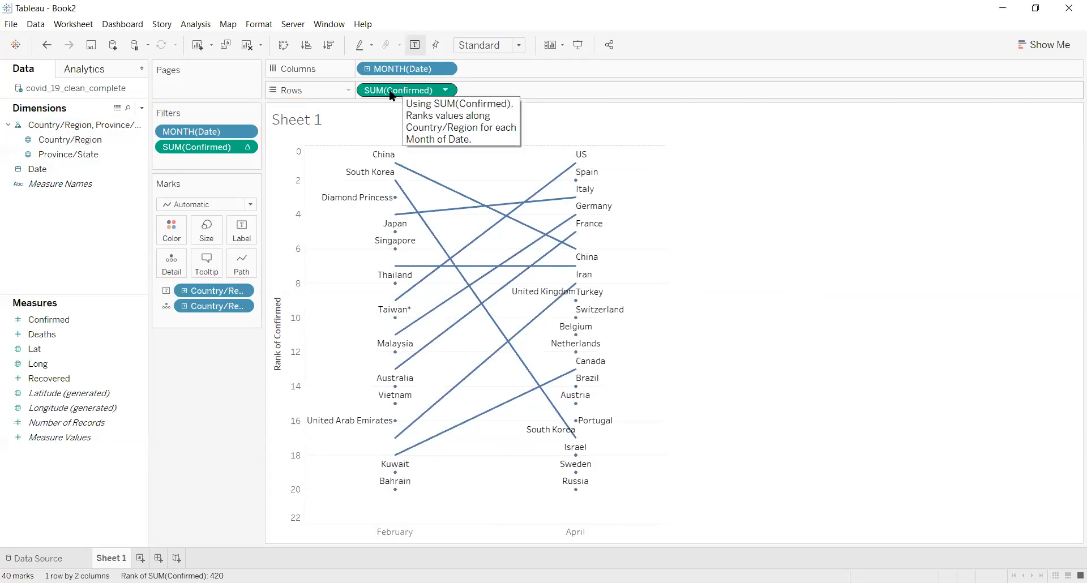
# Add the rank of SUM(Confirmed) to the mark labels and place it before Country/Region on one line, separated by a space.
pyautogui.moveTo(393, 96); pyautogui.dragTo(240, 233)
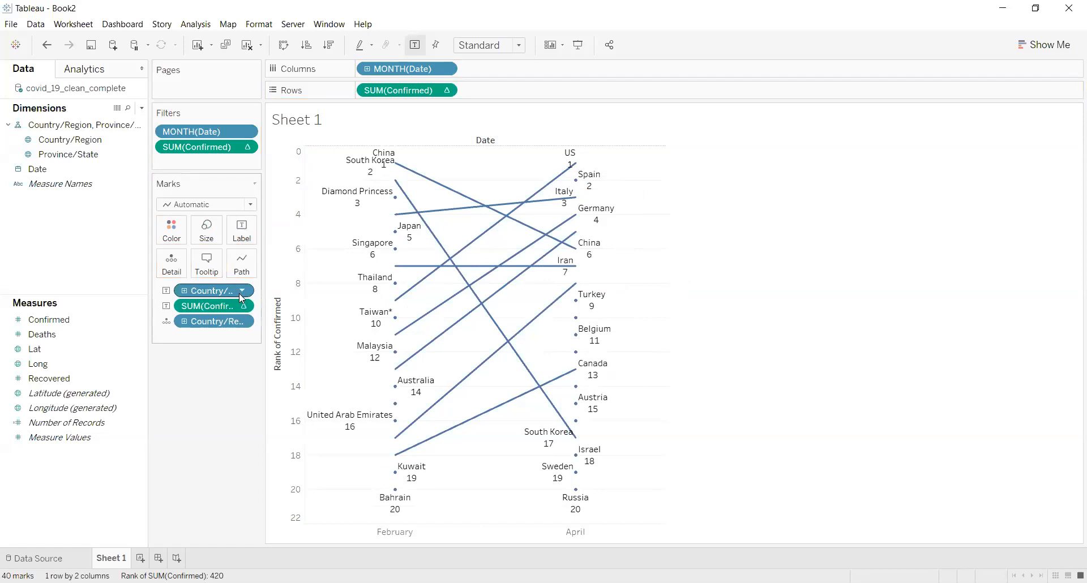
pyautogui.click(247, 231)
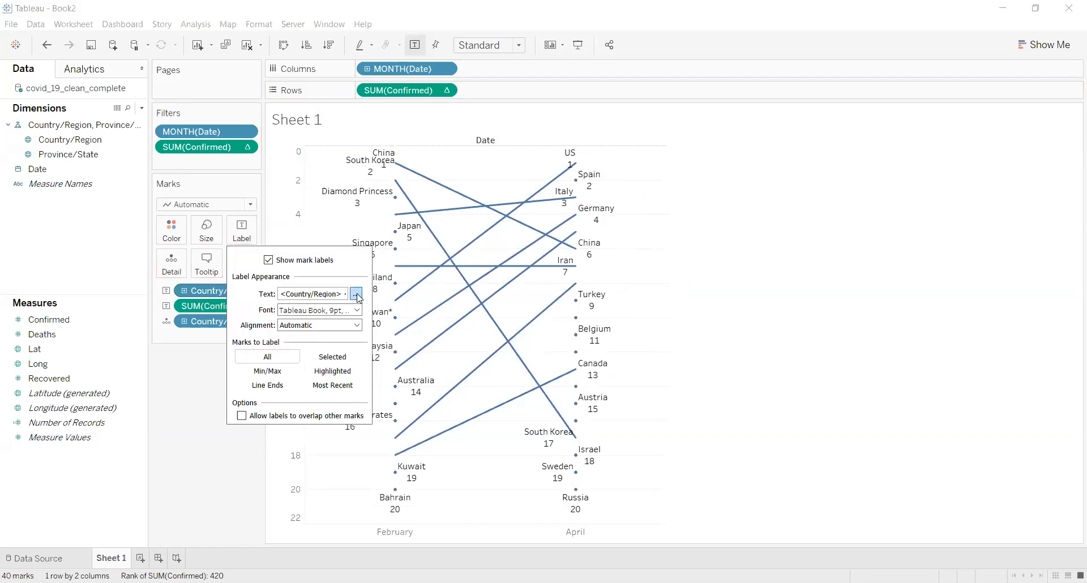
pyautogui.click(356, 295)
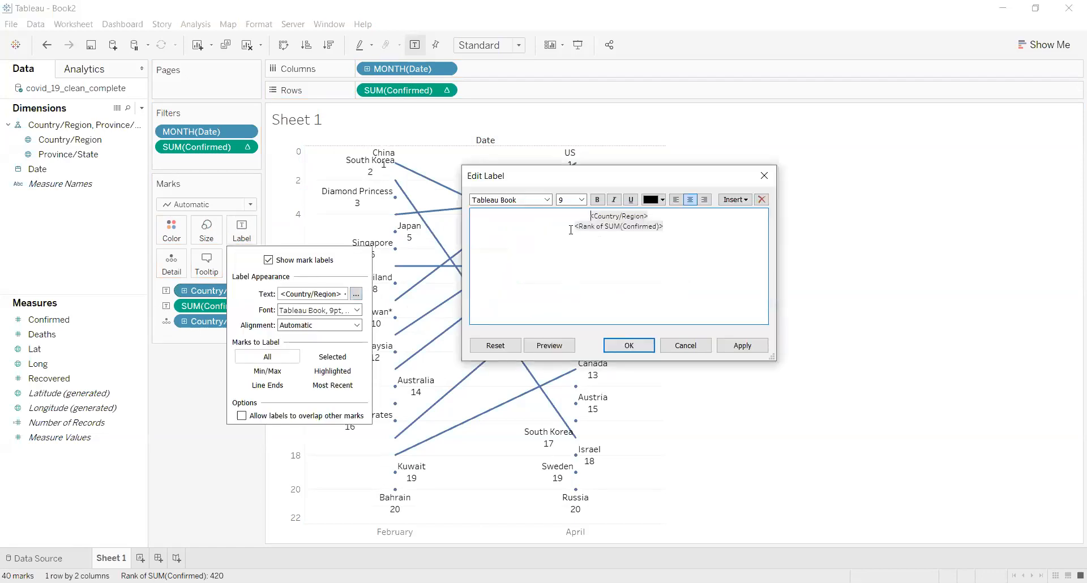
pyautogui.moveTo(571, 229); pyautogui.dragTo(671, 226)
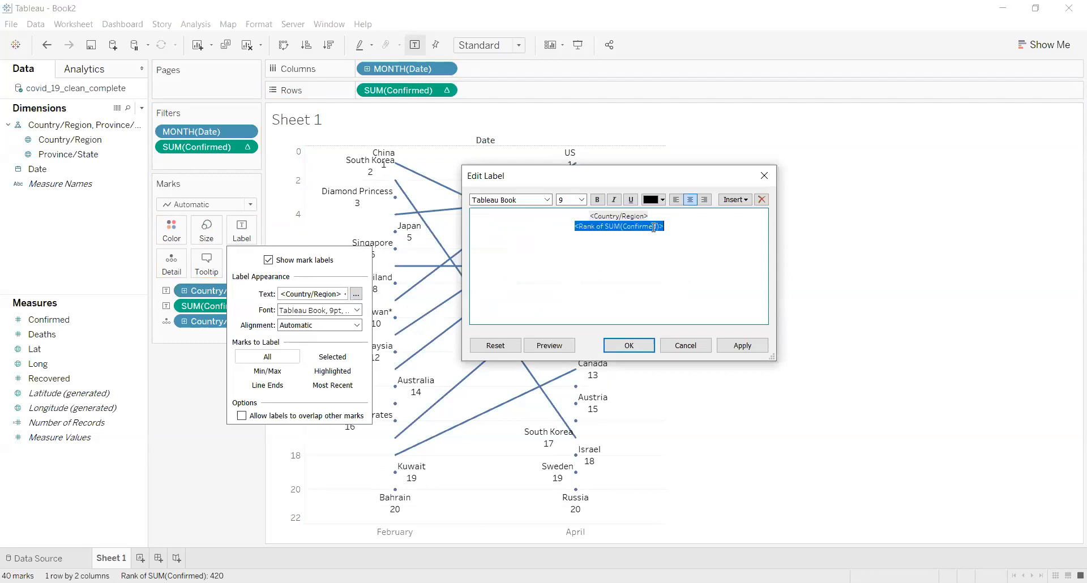
pyautogui.rightClick(654, 226)
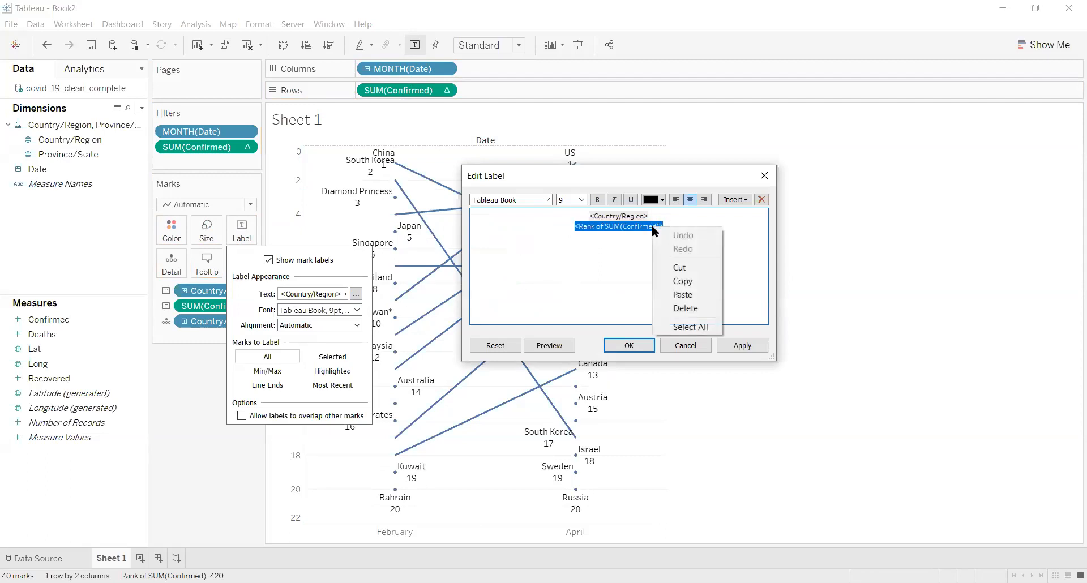
pyautogui.click(687, 267)
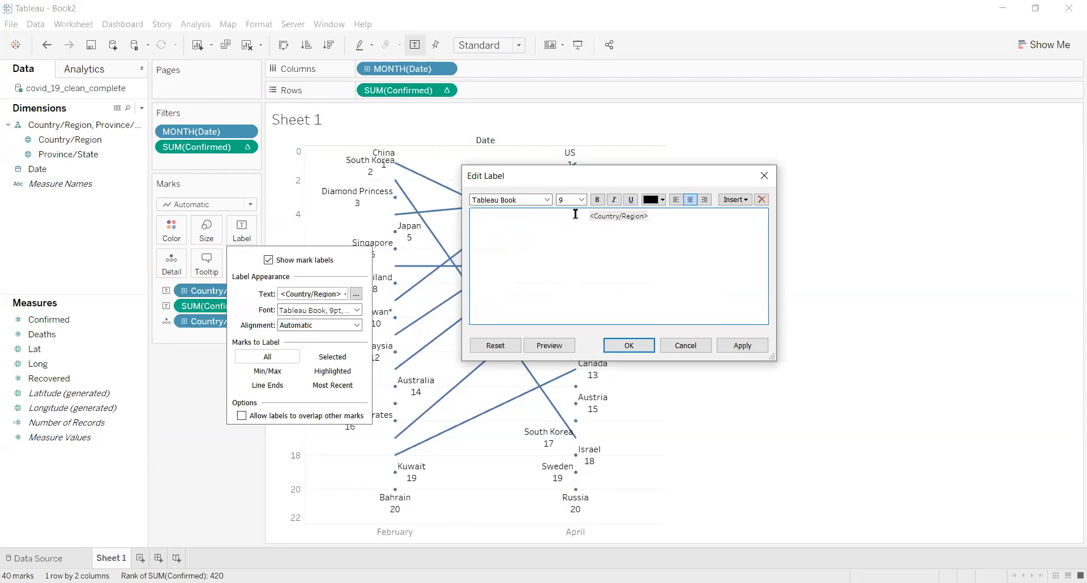
pyautogui.hotkey('ctrl', 'v')
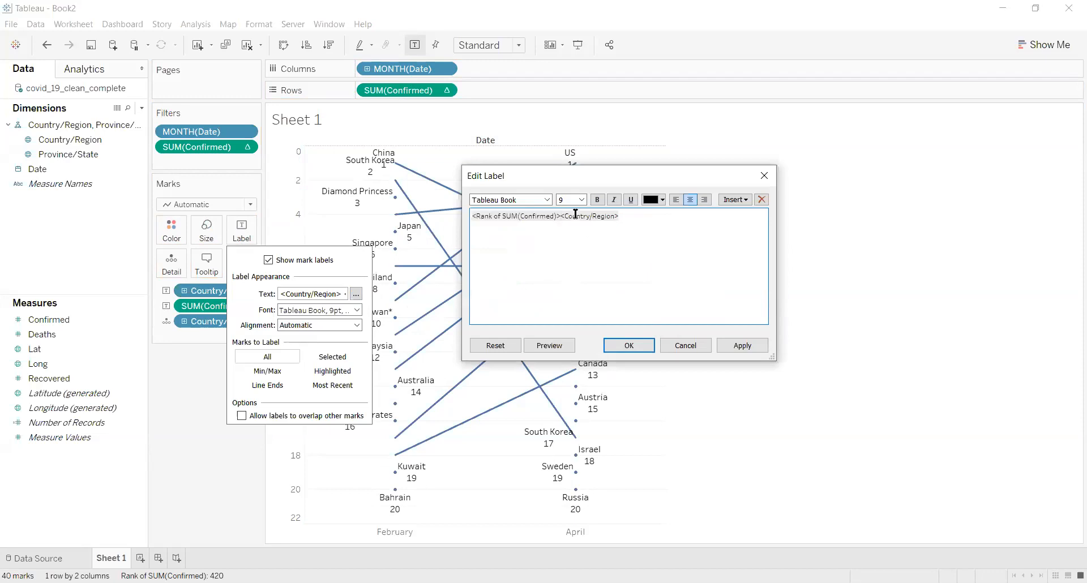
pyautogui.click(579, 221)
pyautogui.click(743, 344)
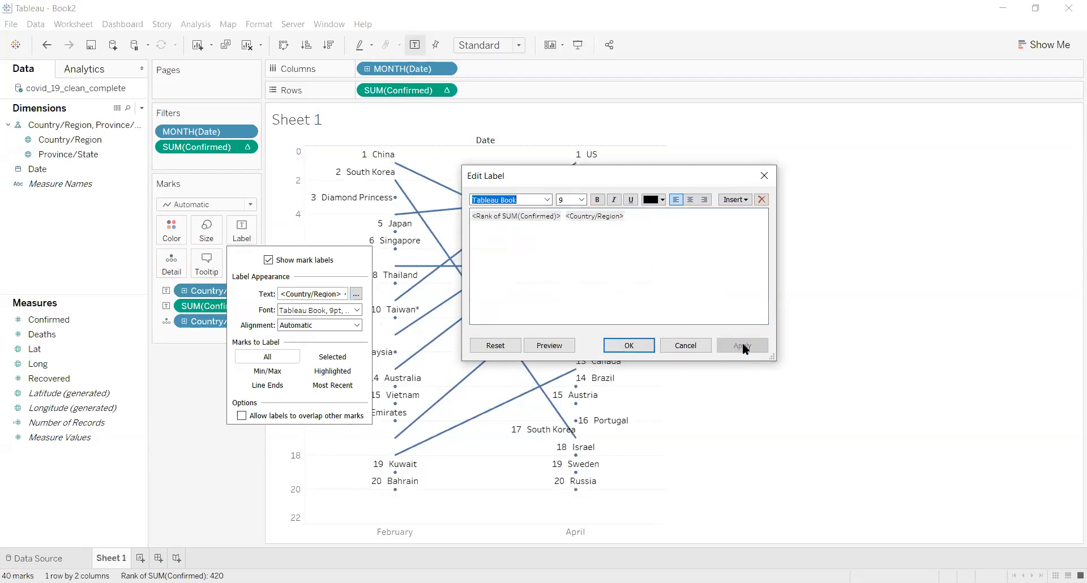
pyautogui.click(614, 351)
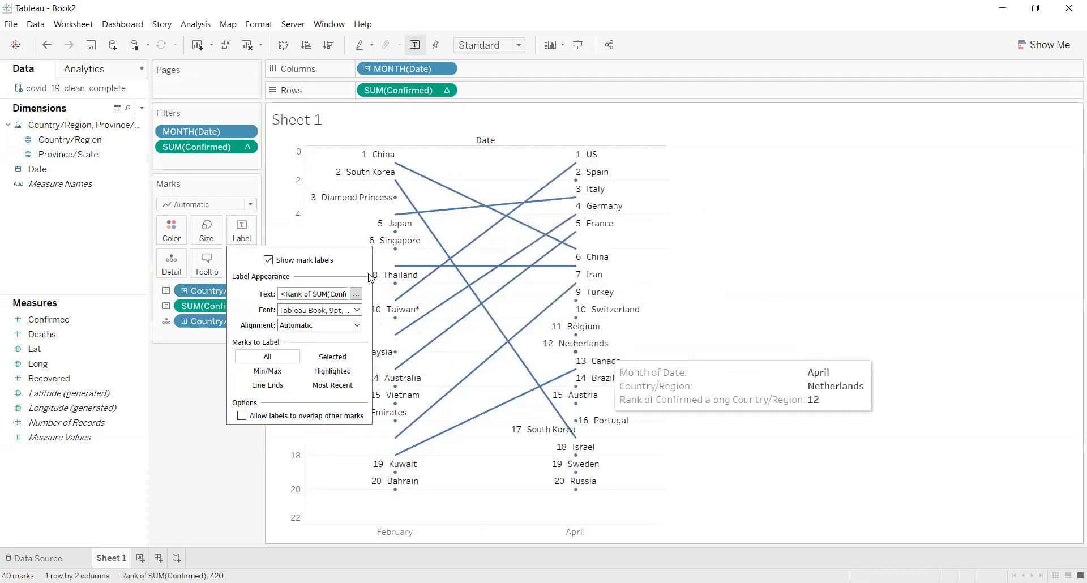
pyautogui.click(180, 459)
# Hide the header of the Rank of Confirmed axis.
pyautogui.moveTo(366, 164)
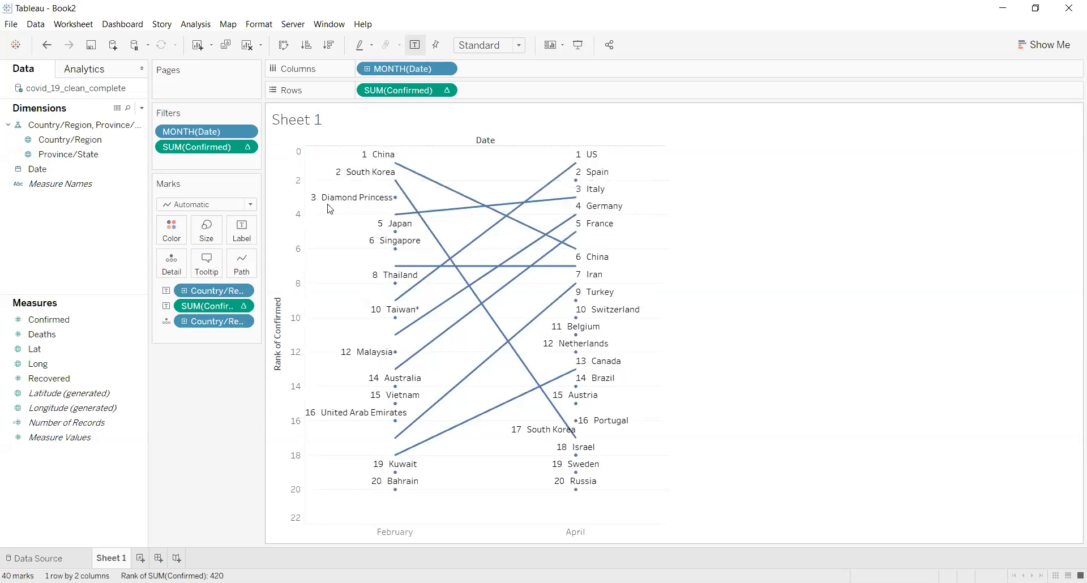
pyautogui.rightClick(288, 185)
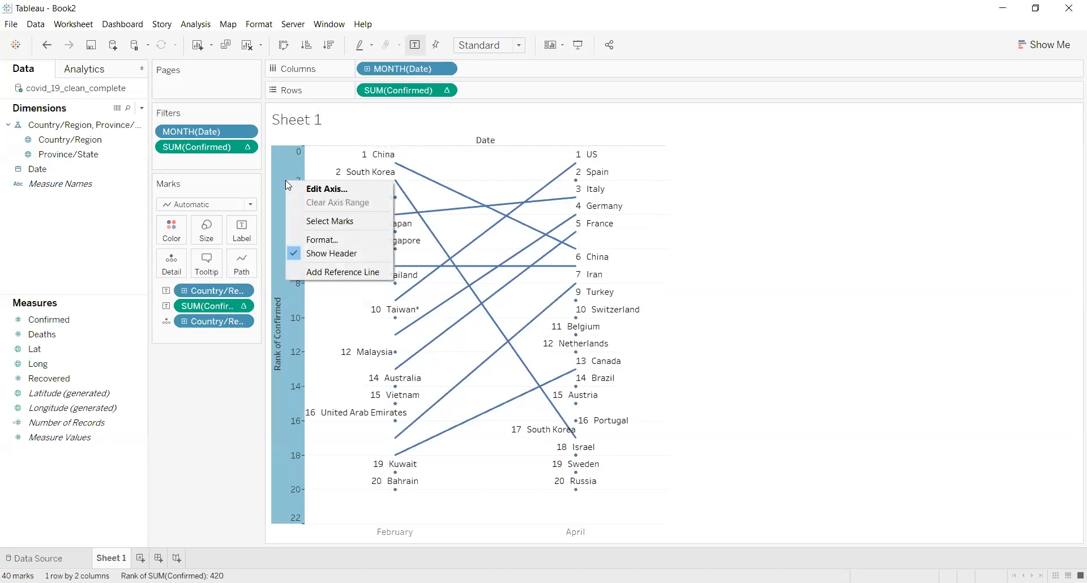
pyautogui.click(326, 254)
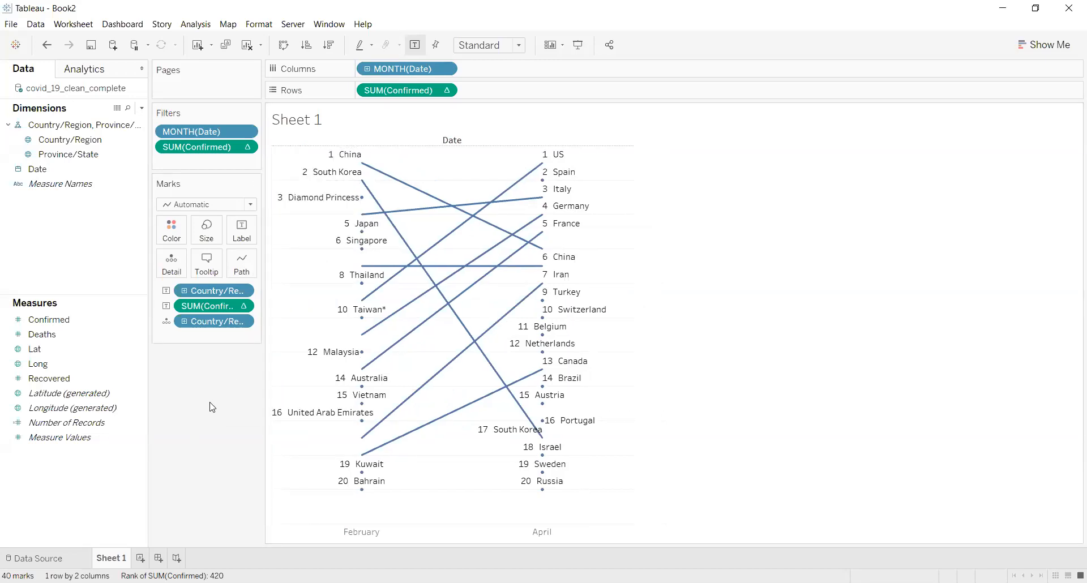
# Replace the sheet name in the chart title with "Number of Confirmed Cases in Diff countries represented by Ranks".
pyautogui.doubleClick(310, 124)
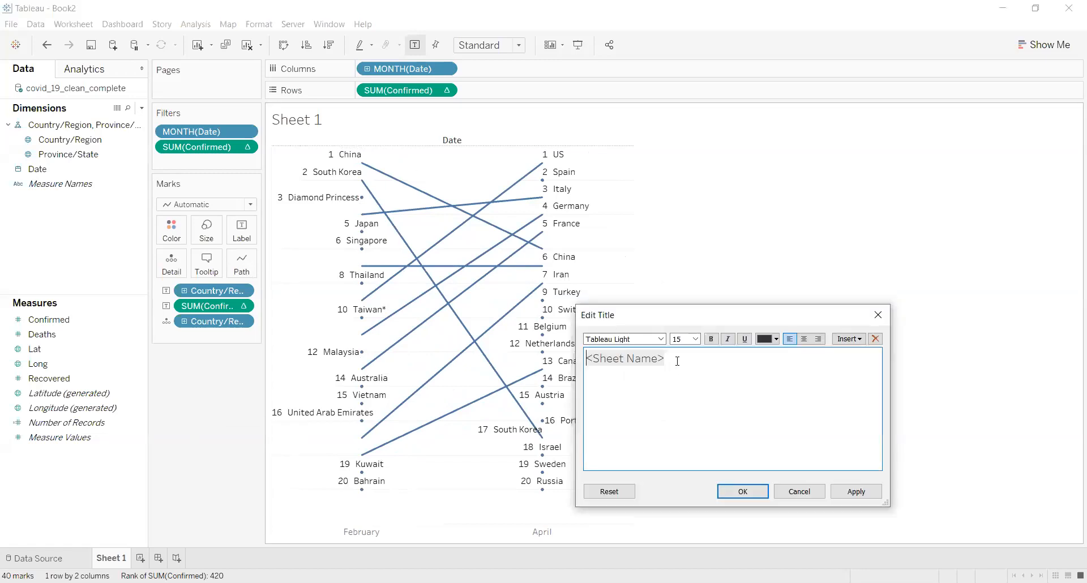
pyautogui.moveTo(717, 358); pyautogui.dragTo(580, 370)
pyautogui.click(673, 363)
pyautogui.press('BackSpace')
pyautogui.press('BackSpace')
pyautogui.press('BackSpace')
pyautogui.press('BackSpace')
pyautogui.press('BackSpace')
pyautogui.press('BackSpace')
pyautogui.press('BackSpace')
pyautogui.press('BackSpace')
pyautogui.press('BackSpace')
pyautogui.press('BackSpace')
pyautogui.press('BackSpace')
pyautogui.press('BackSpace')
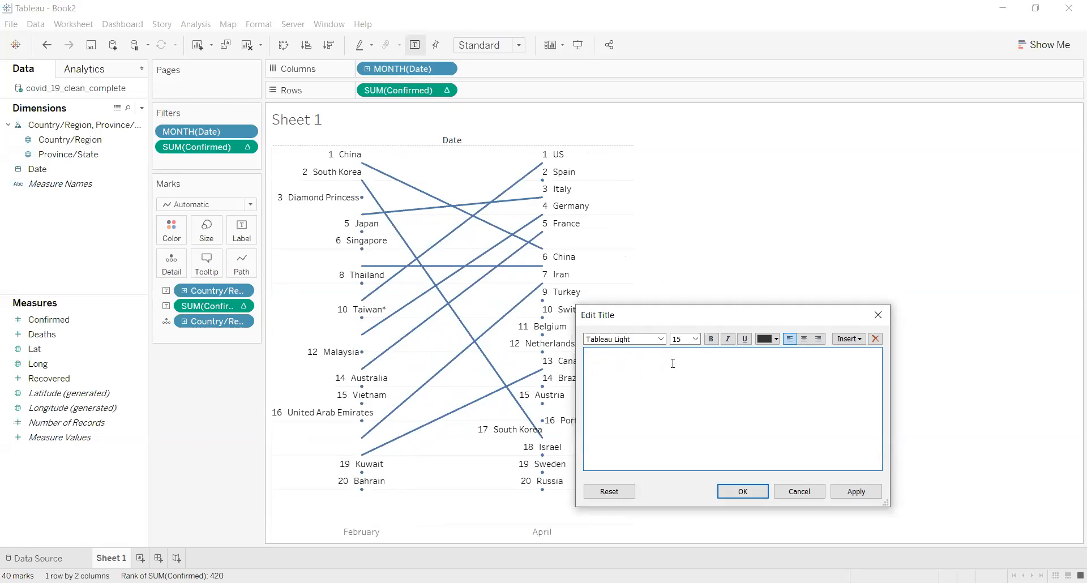
pyautogui.write('Number of Confirmed Cases i')
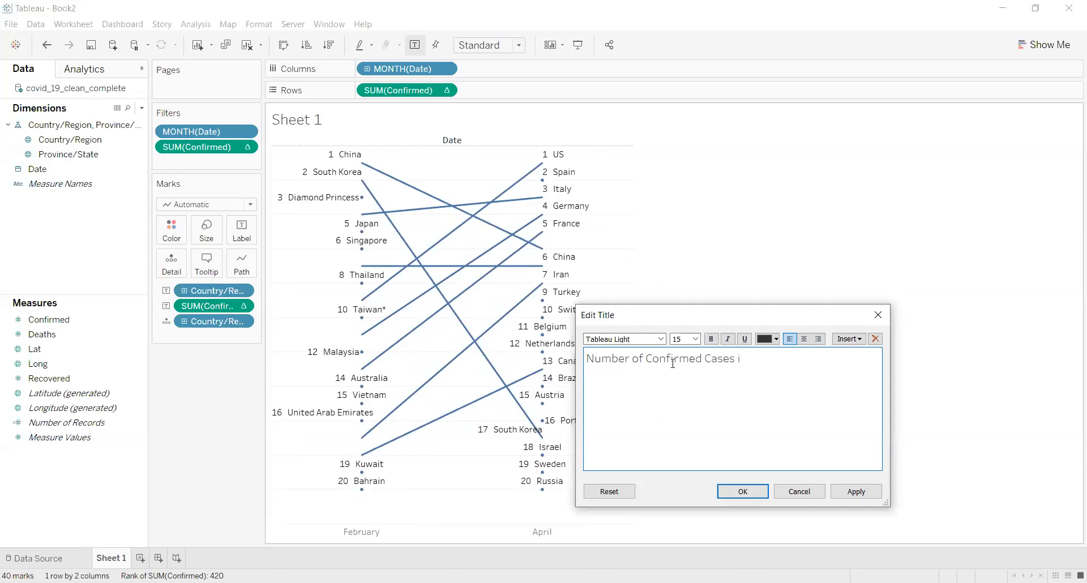
pyautogui.write('n Diff countries repres')
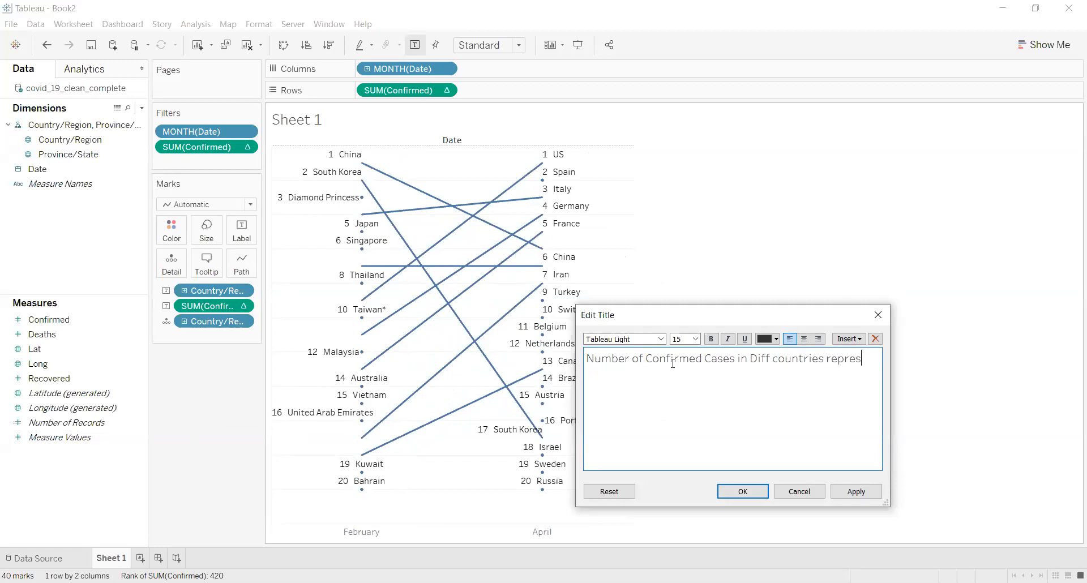
pyautogui.write('ented by Ranks')
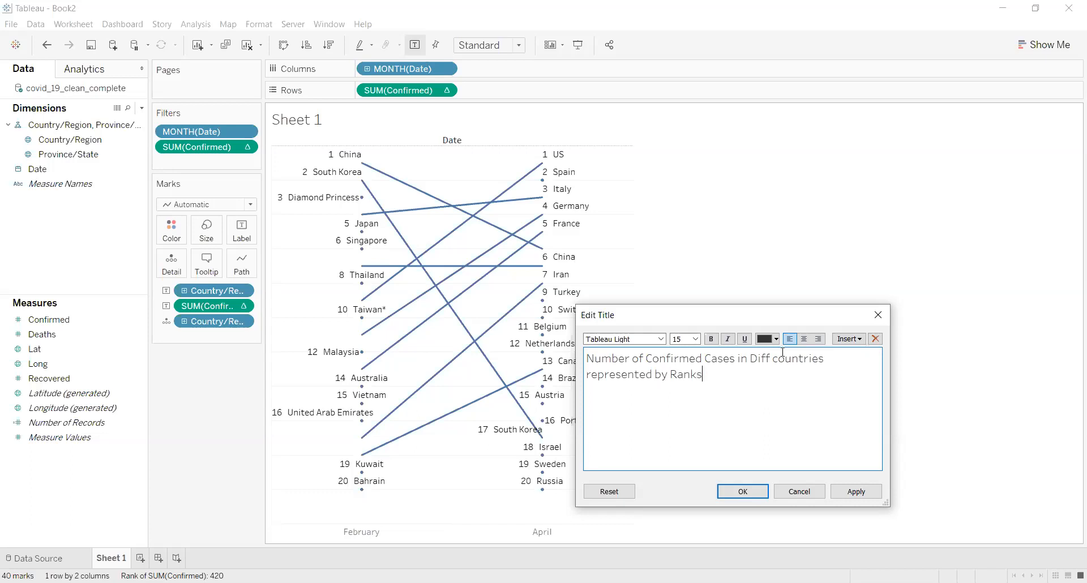
# Make the whole title text bold and apply the edited title to the sheet.
pyautogui.moveTo(761, 320); pyautogui.dragTo(672, 139)
pyautogui.hotkey('alt', 'Tab')
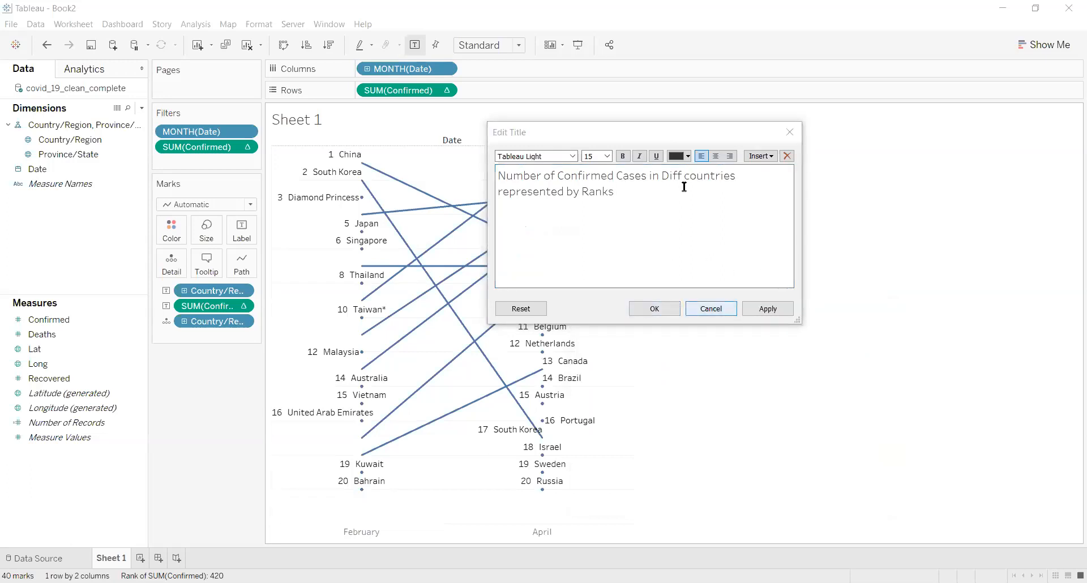
pyautogui.moveTo(616, 193); pyautogui.dragTo(497, 162)
pyautogui.click(624, 157)
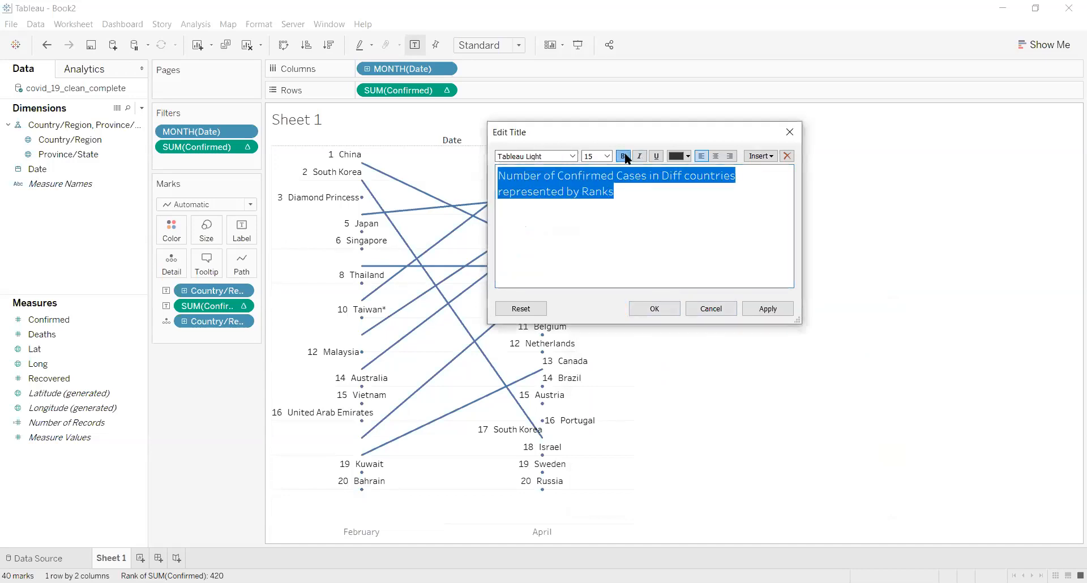
pyautogui.click(767, 308)
pyautogui.click(659, 309)
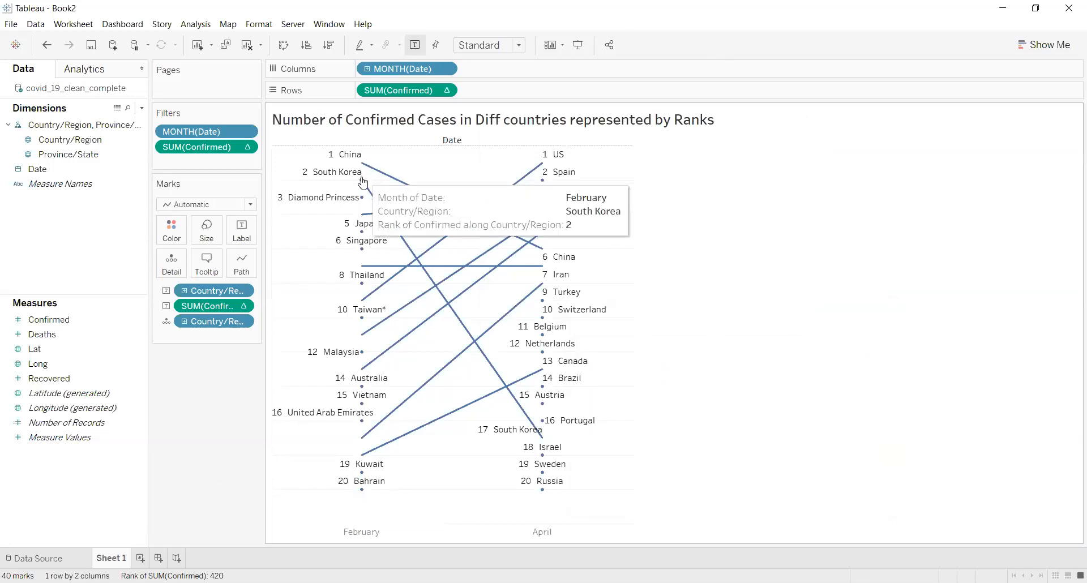
# Examine the February and April ranks of South Korea and Italy in the slope chart's tooltips.
pyautogui.moveTo(542, 441)
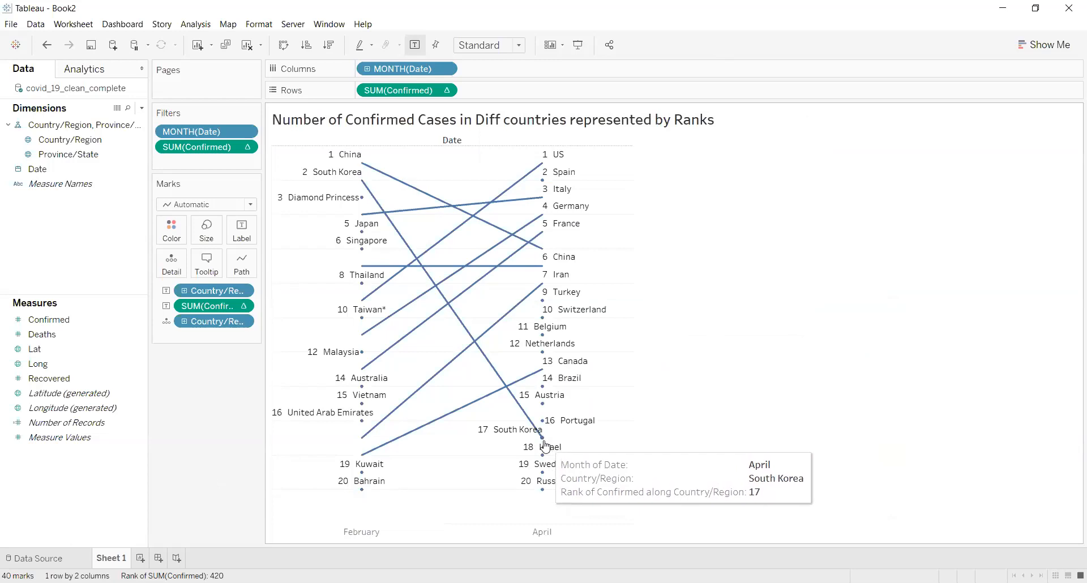
pyautogui.moveTo(359, 226)
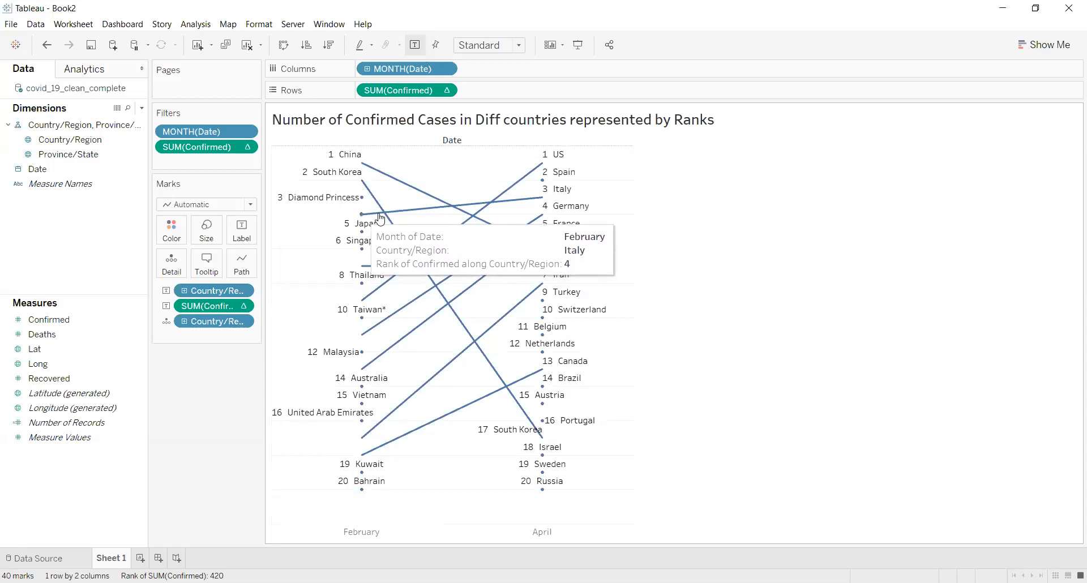
pyautogui.moveTo(542, 202)
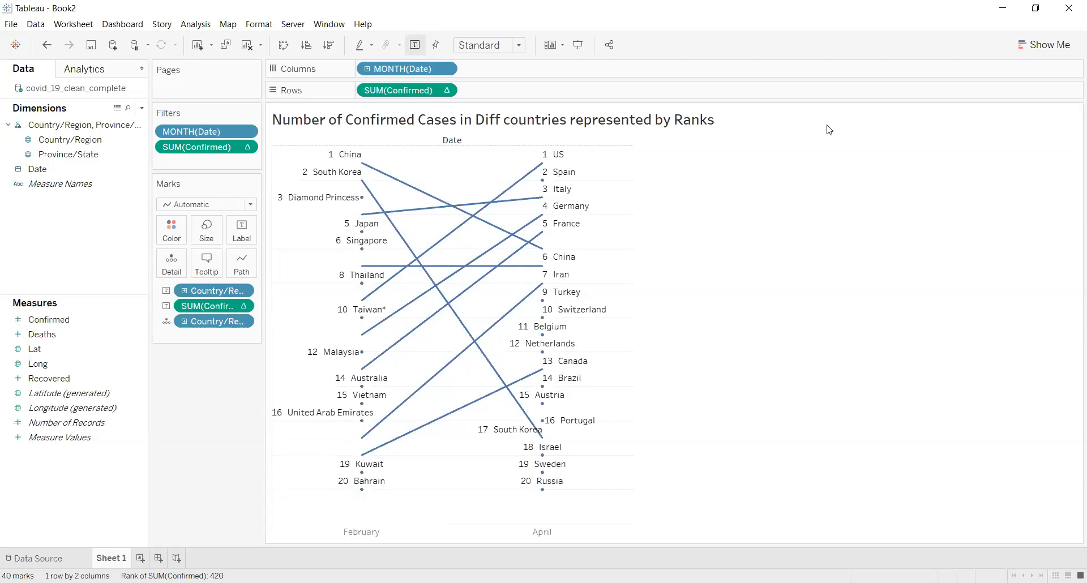
pyautogui.moveTo(444, 293)
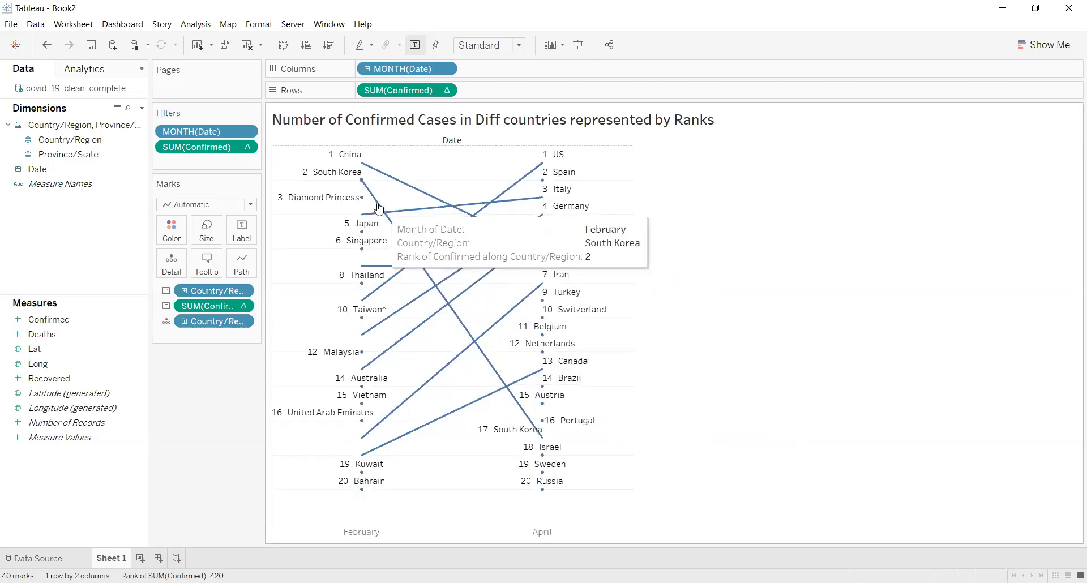